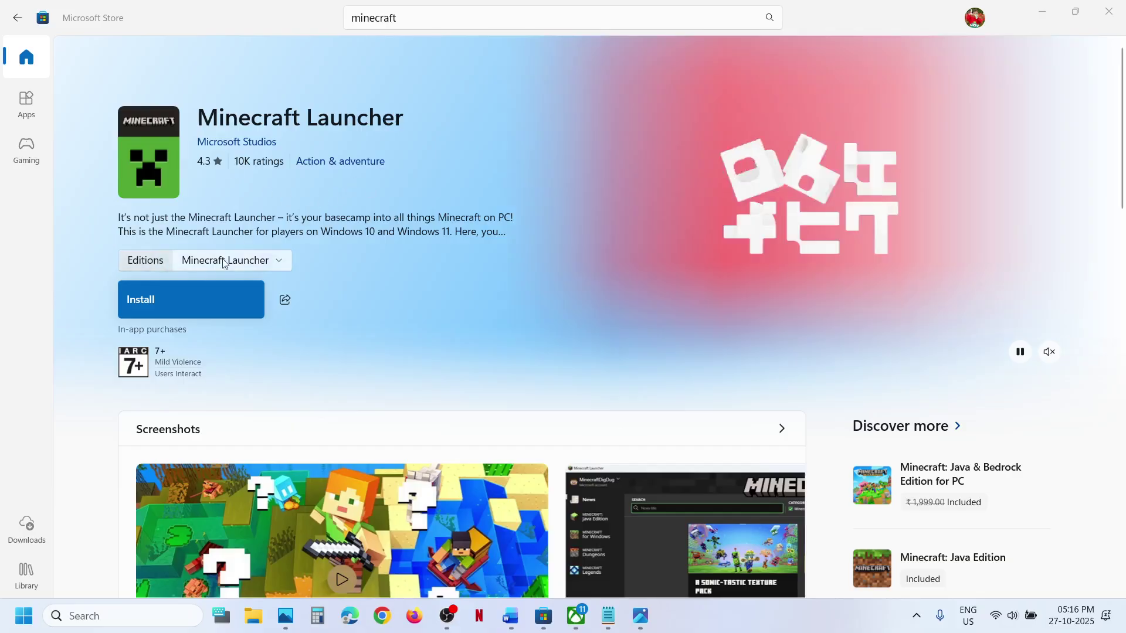
- Install the Minecraft Launcher from the Store into the C:\XboxGames folder
left_click(183, 305)
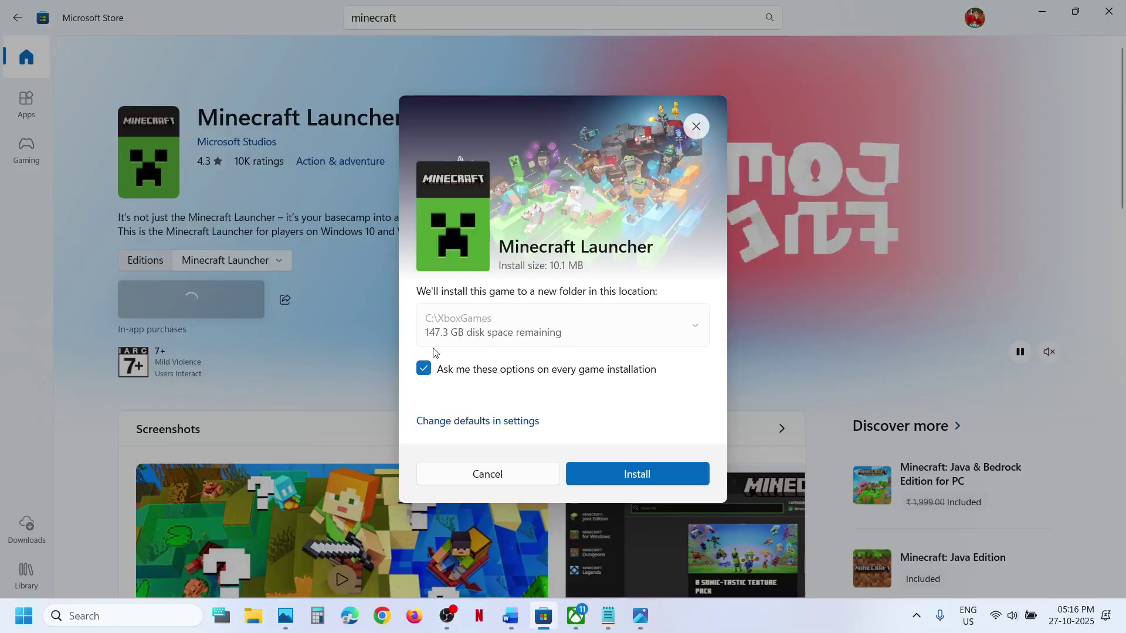
left_click(610, 473)
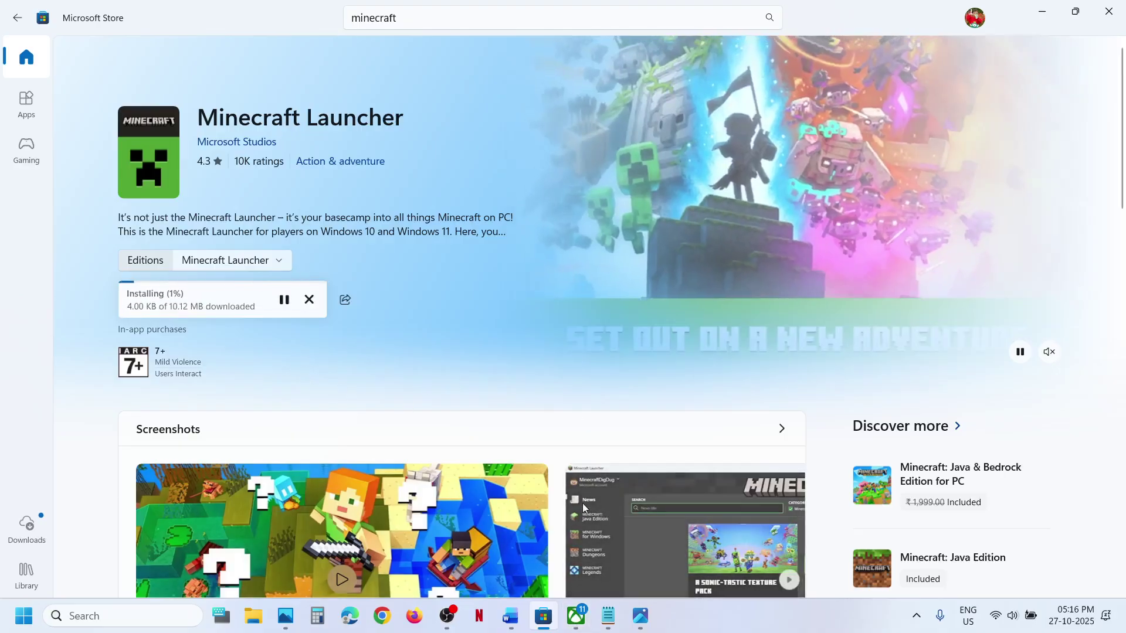
- Select the words 'Gaming Services Repair Tool' in the Word document's Step 1 heading
left_click(522, 617)
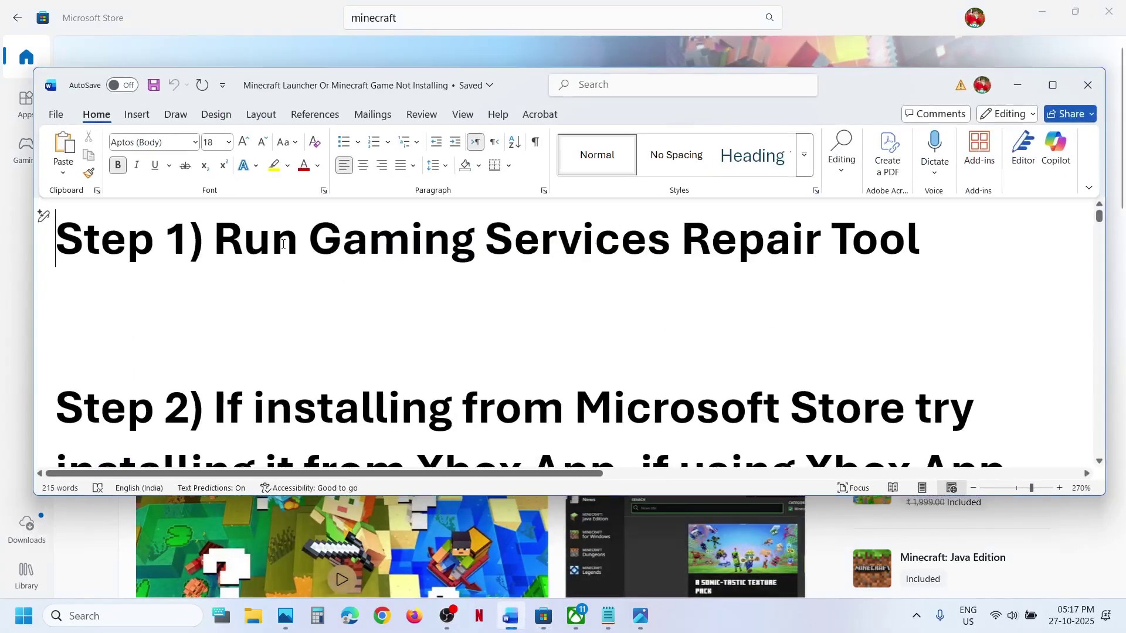
left_click_drag(193, 241, 881, 250)
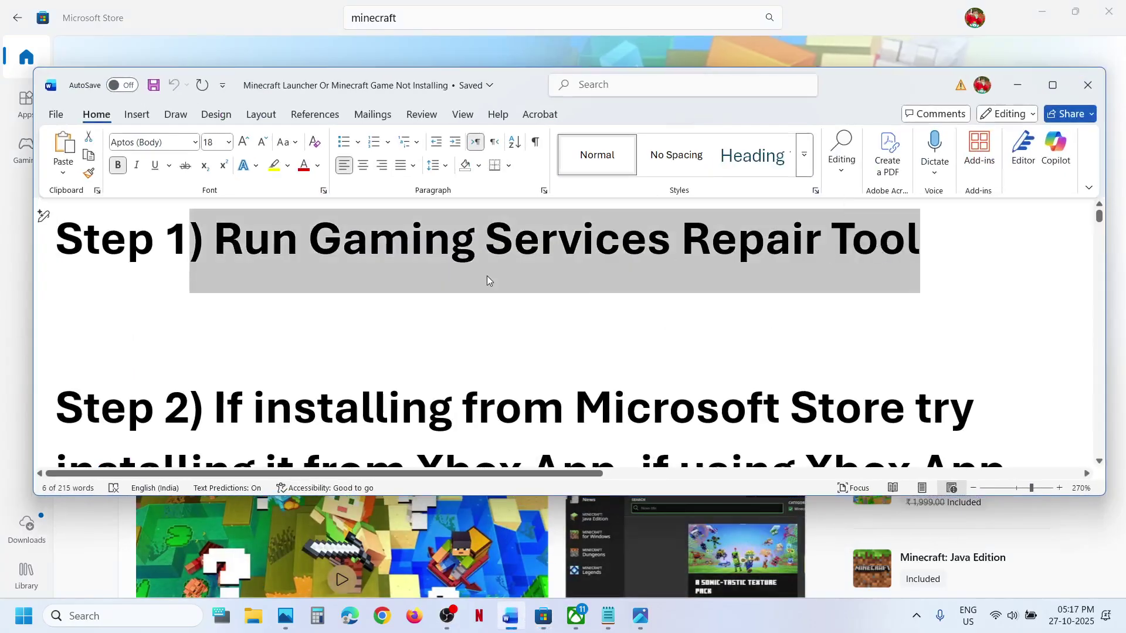
left_click(951, 234)
left_click_drag(951, 234, 382, 256)
key("ctrl+c")
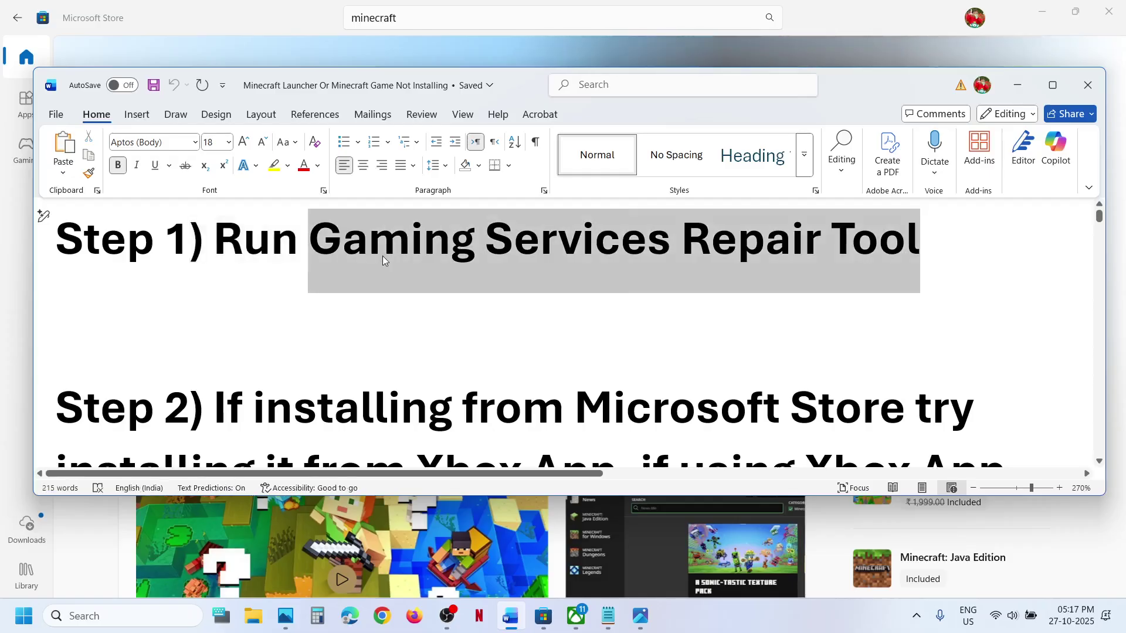
left_click(382, 616)
- Search for the tool, download GamingRepairTool (1).exe from the Xbox Support page, and launch it
key("ctrl+v")
key("Return")
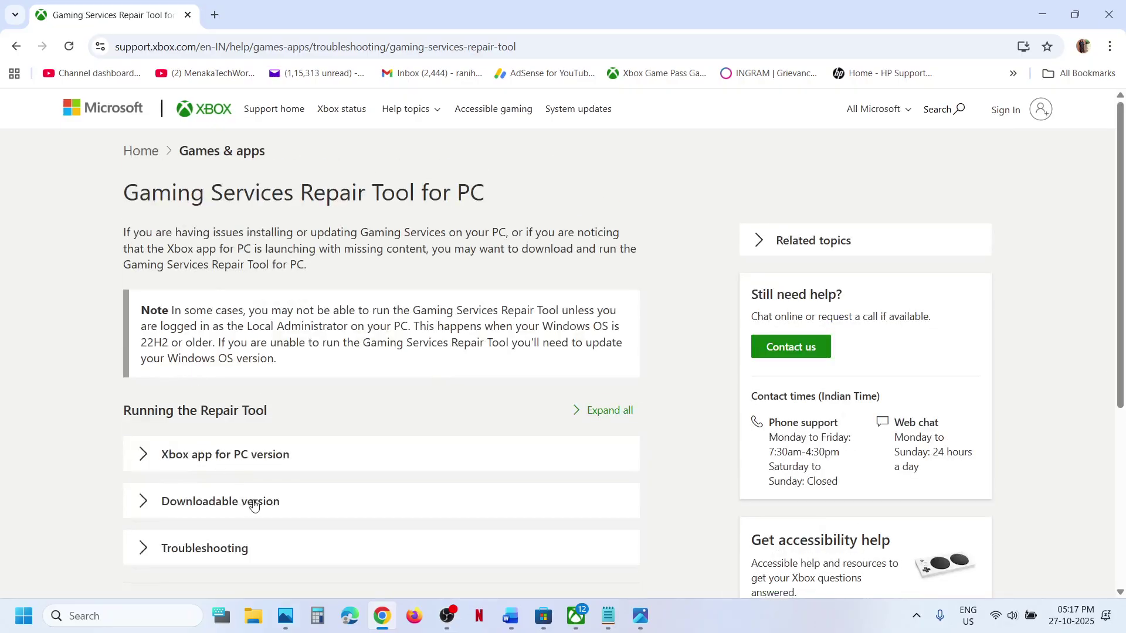
scroll(237, 510, "down", 1)
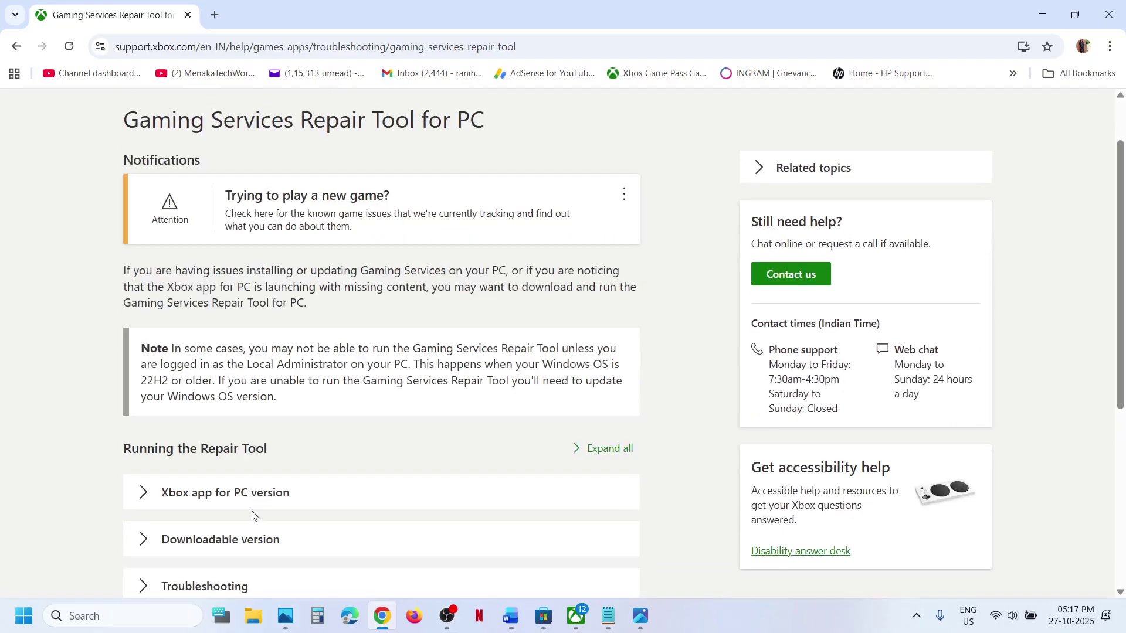
left_click(233, 540)
scroll(233, 540, "down", 10)
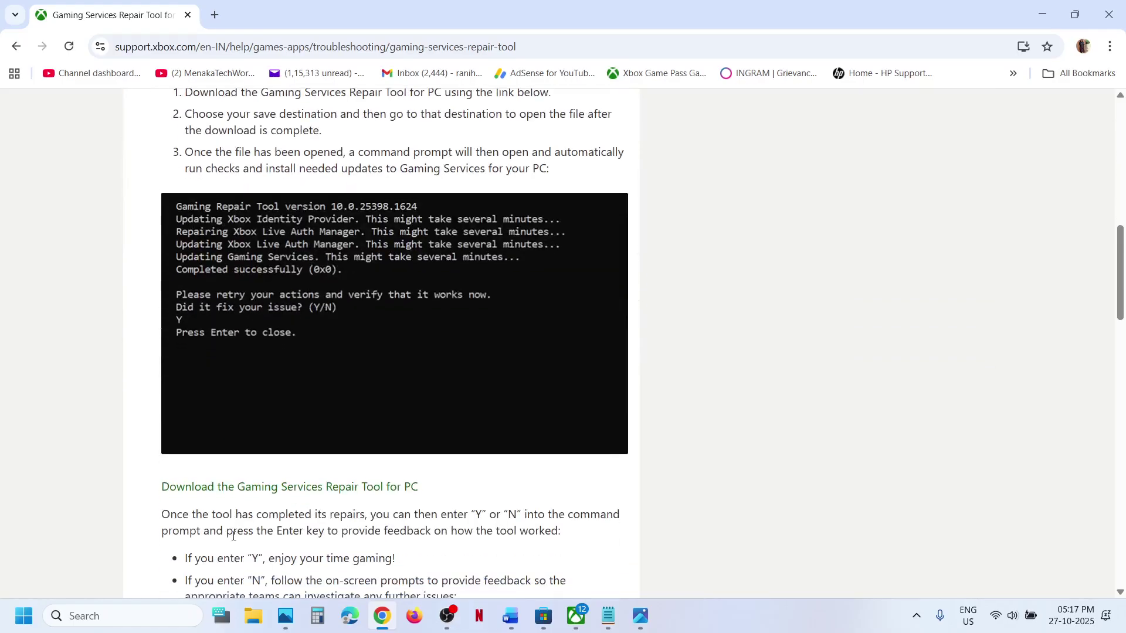
left_click(268, 444)
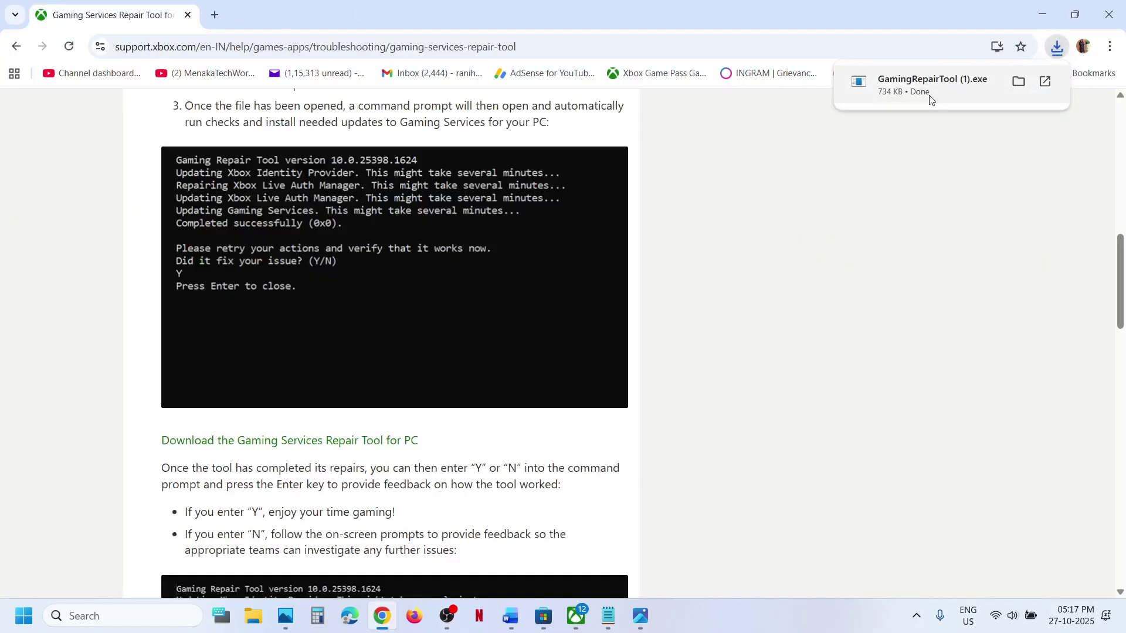
left_click(930, 98)
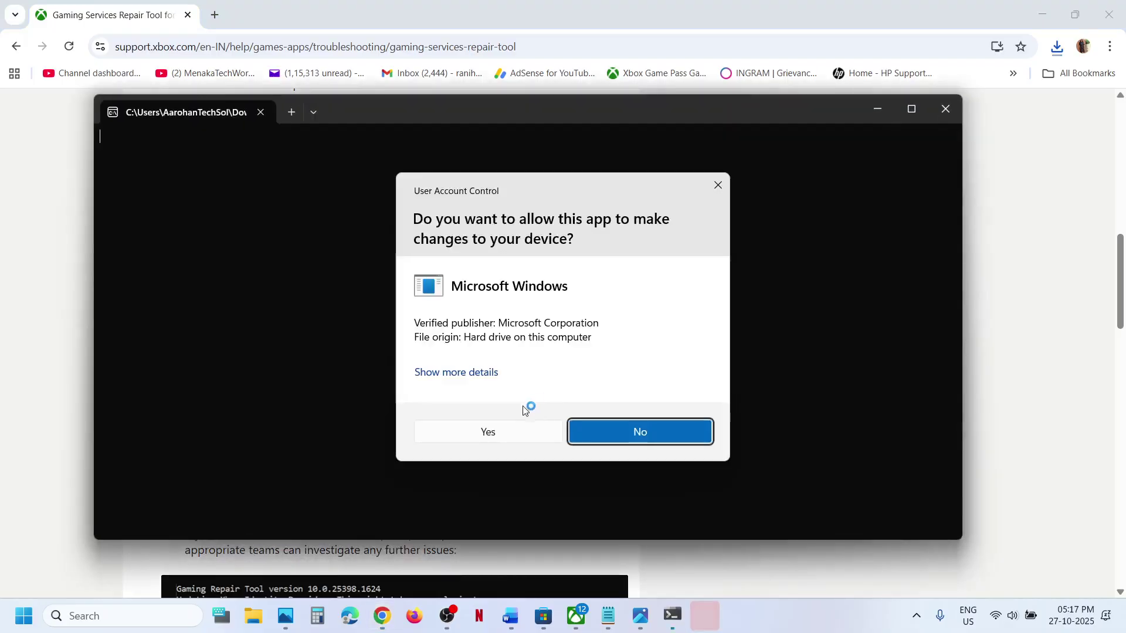
- Let GamingRepairTool run to 'Completed successfully (0x0)', close it, and return to the Store
left_click(466, 434)
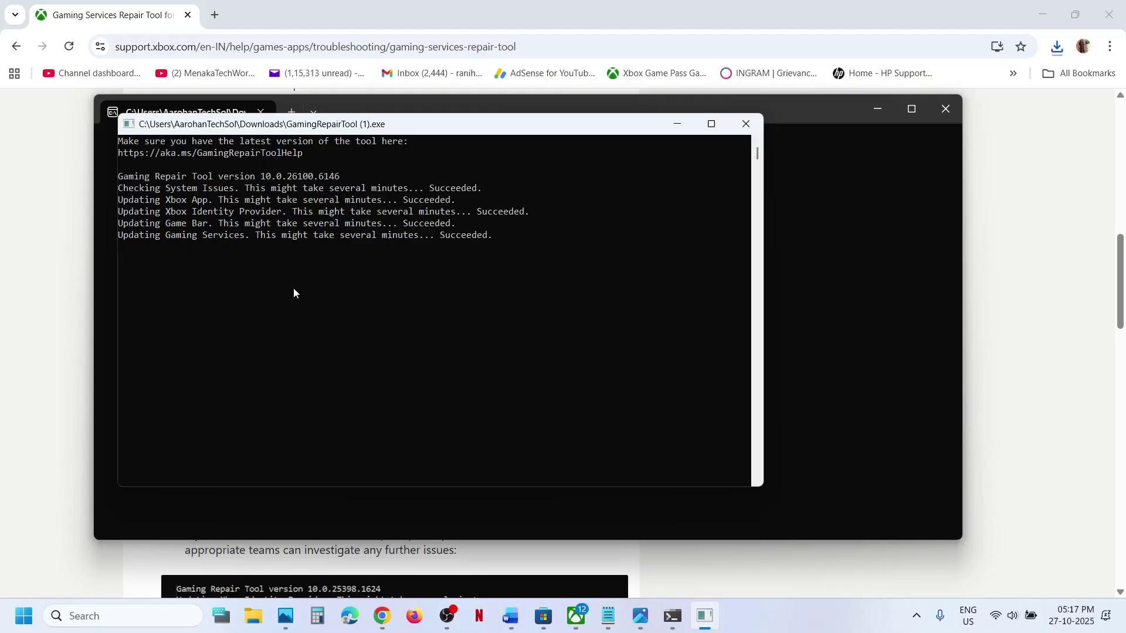
left_click(315, 268)
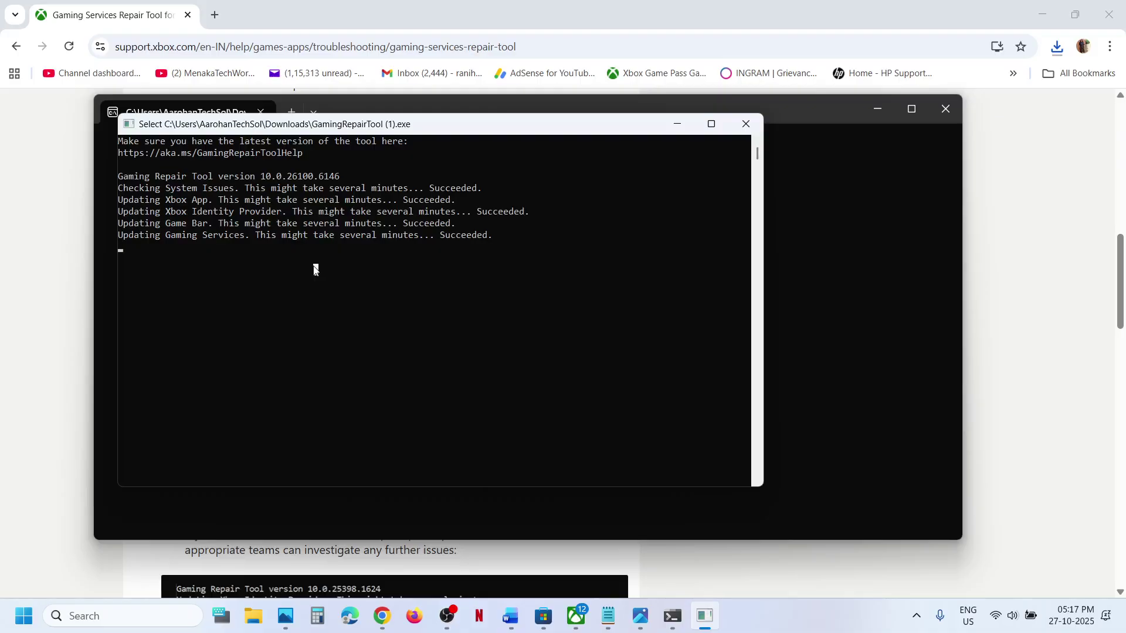
right_click(408, 263)
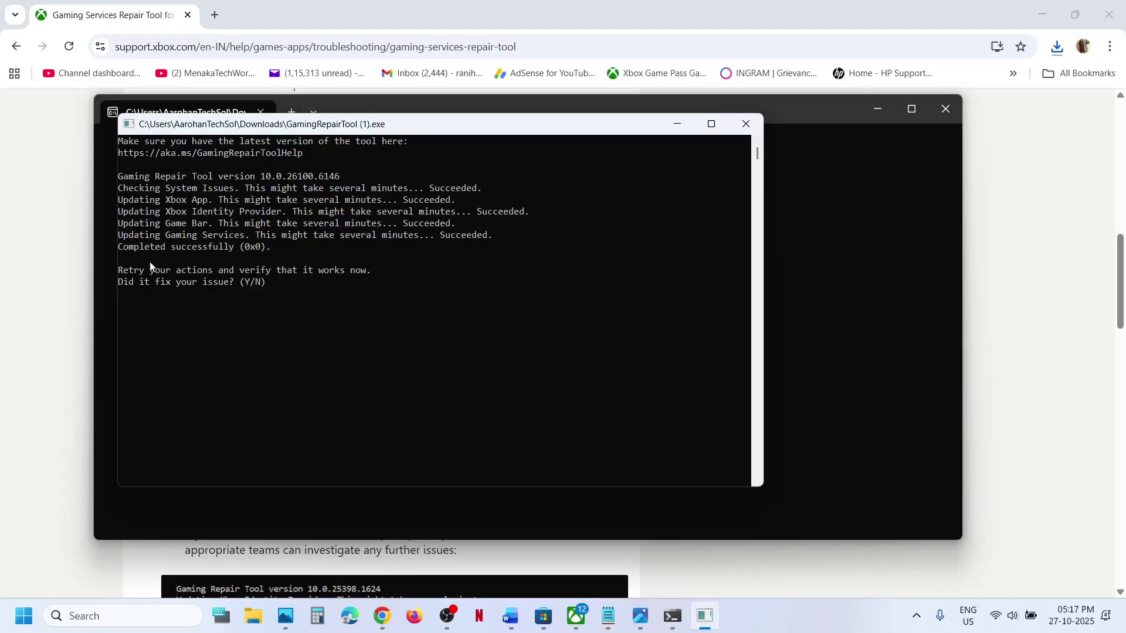
left_click_drag(128, 251, 216, 250)
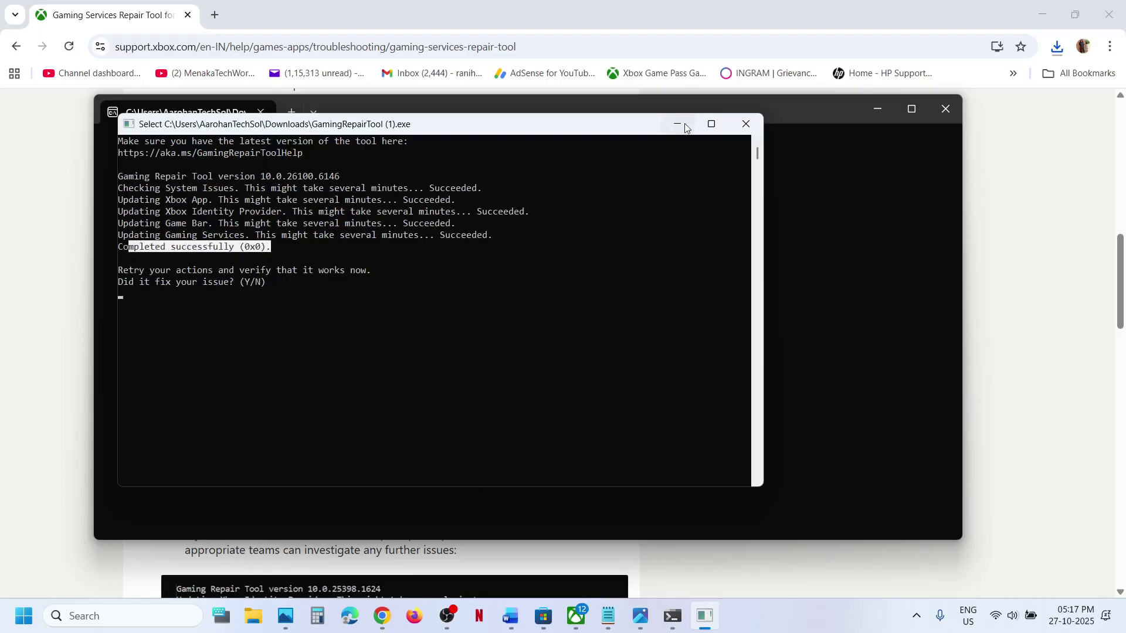
left_click(745, 127)
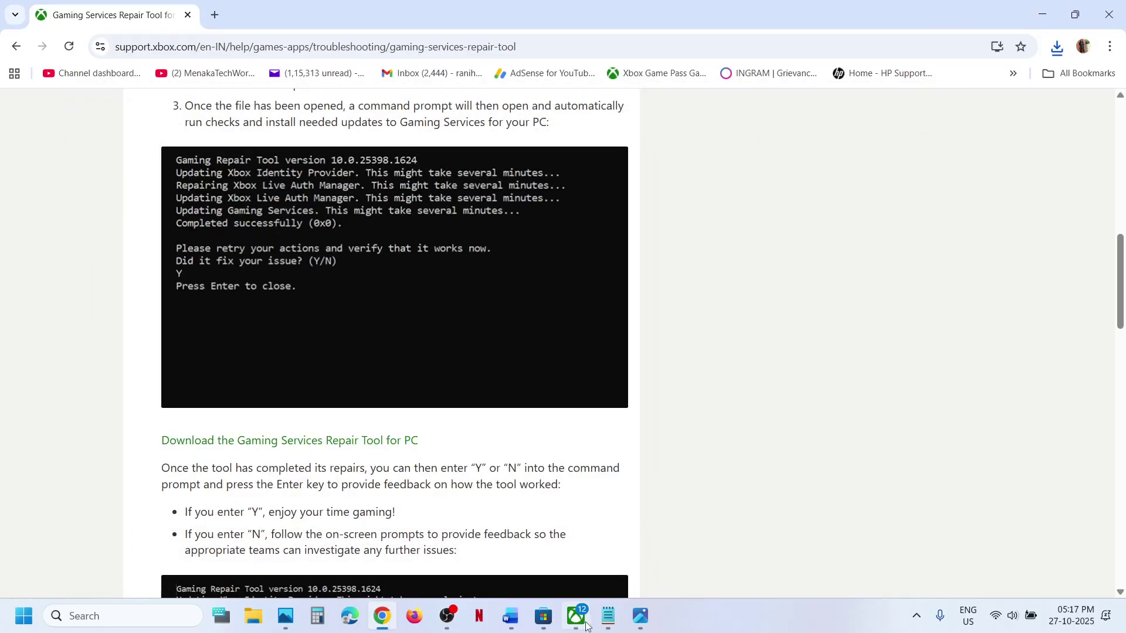
left_click(543, 616)
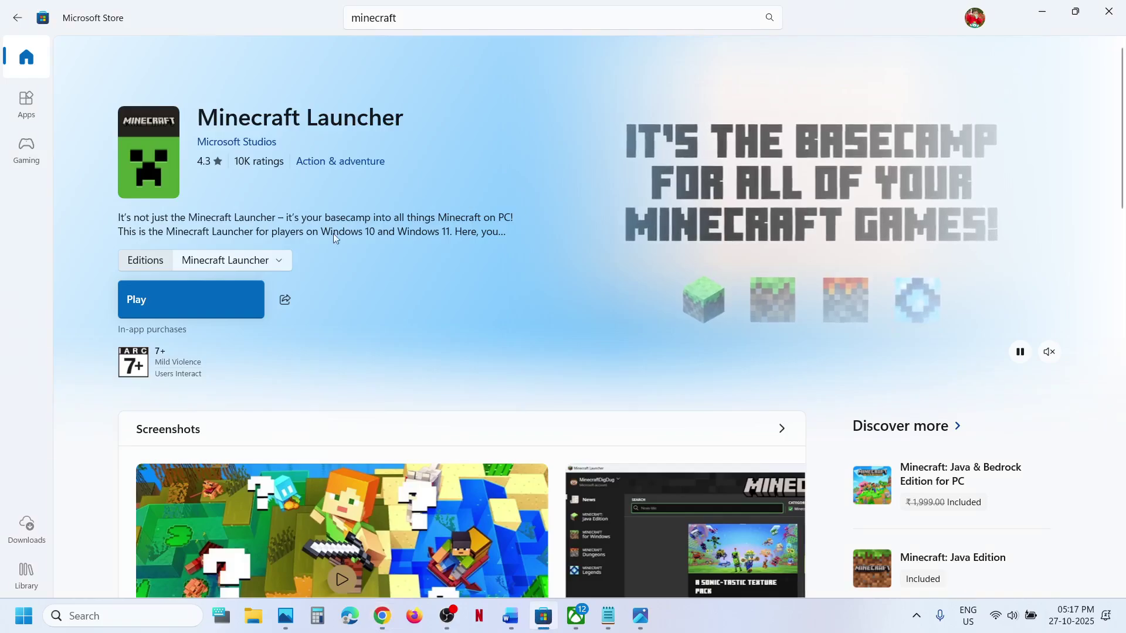
mouse_move(608, 616)
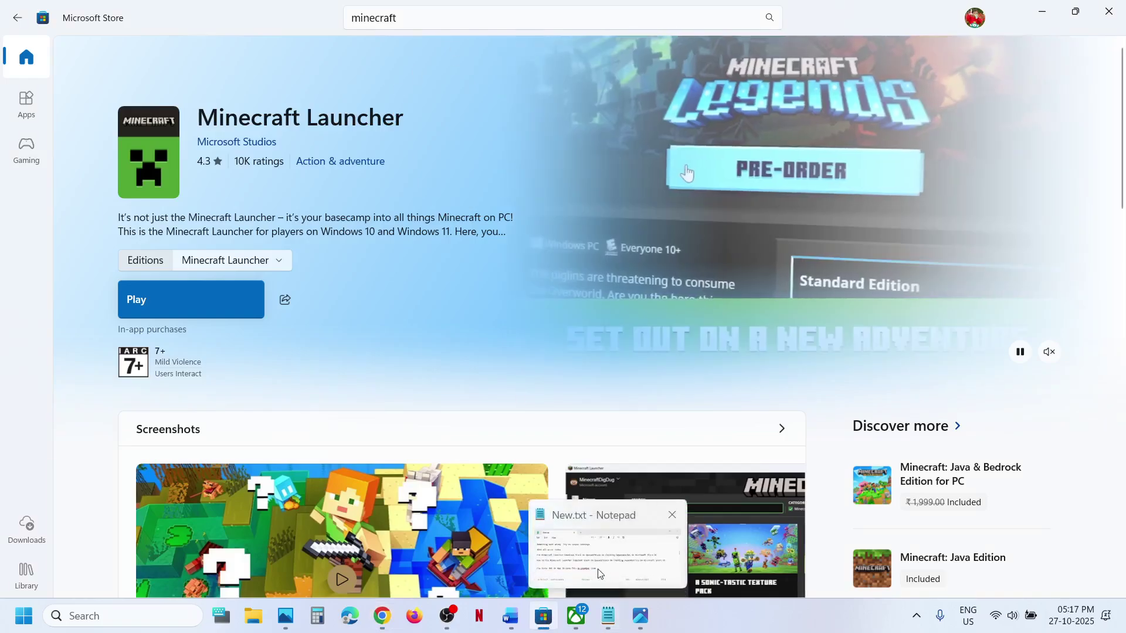
- Highlight the Step 2 advice in Word about installing through the Xbox app instead of Microsoft Store
left_click(510, 616)
scroll(305, 382, "down", 3)
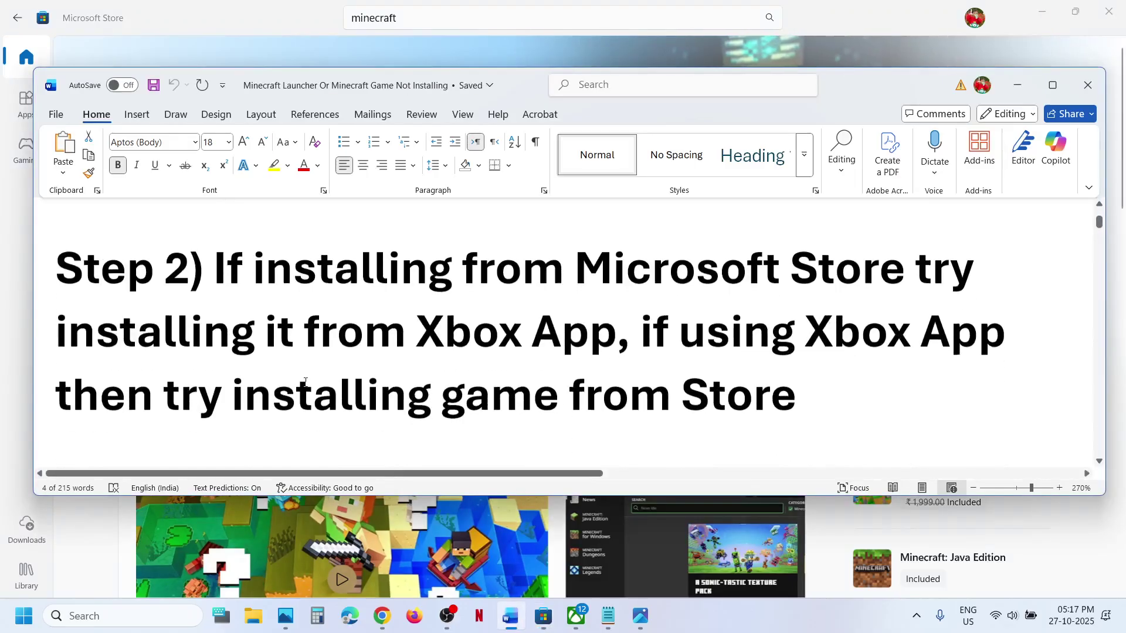
left_click_drag(214, 267, 515, 265)
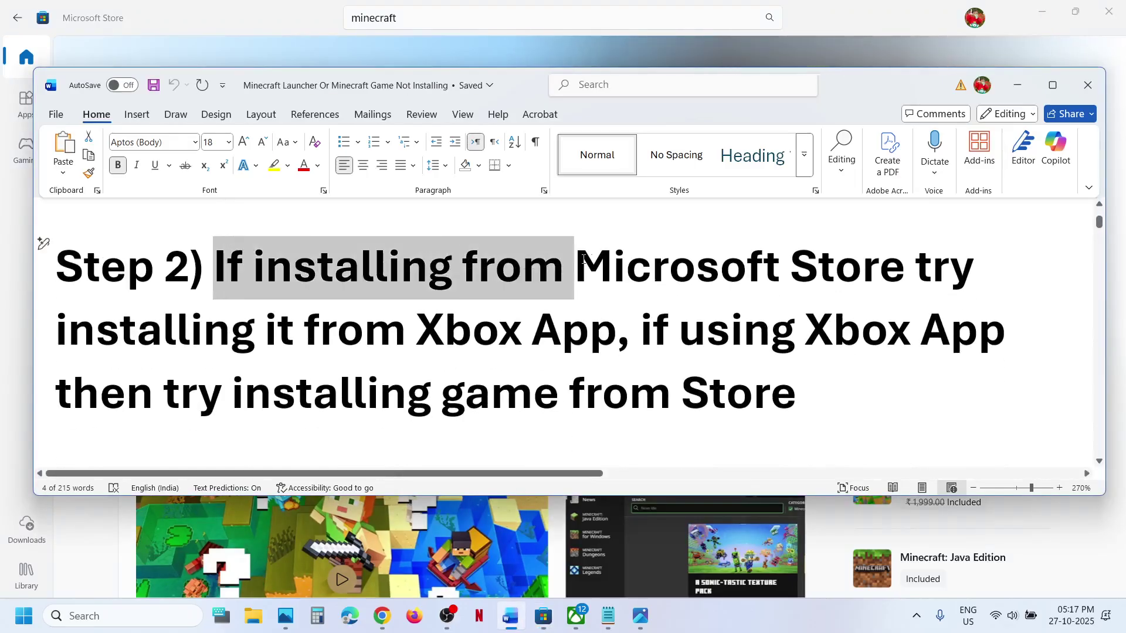
left_click_drag(583, 259, 785, 267)
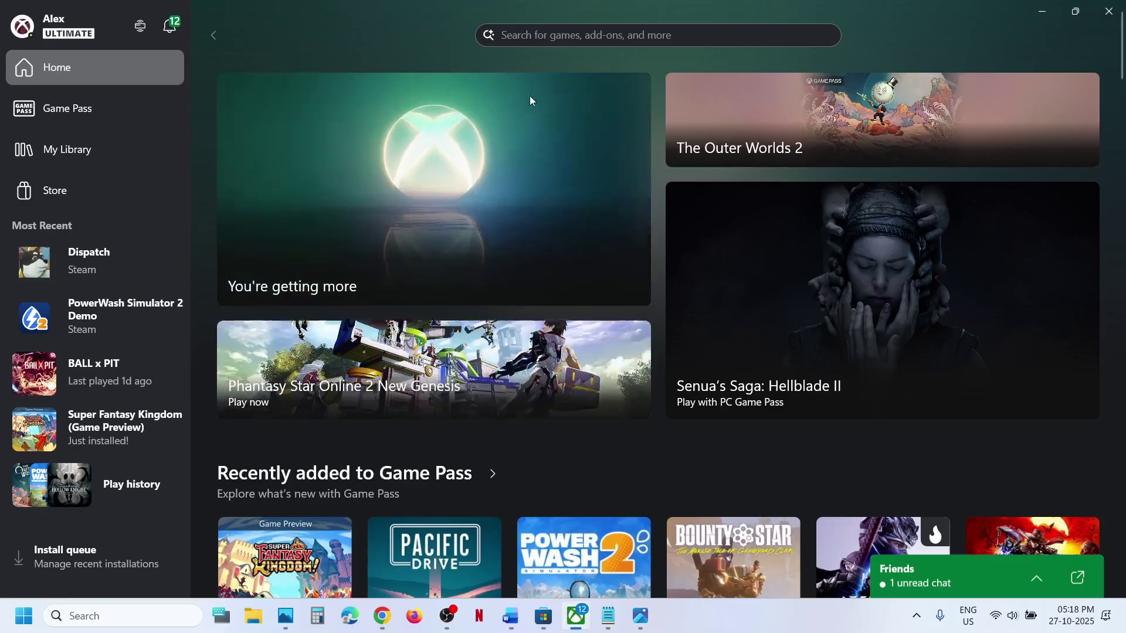
- Search the Xbox app for 'minecraft launcher' and open its game page
left_click(522, 33)
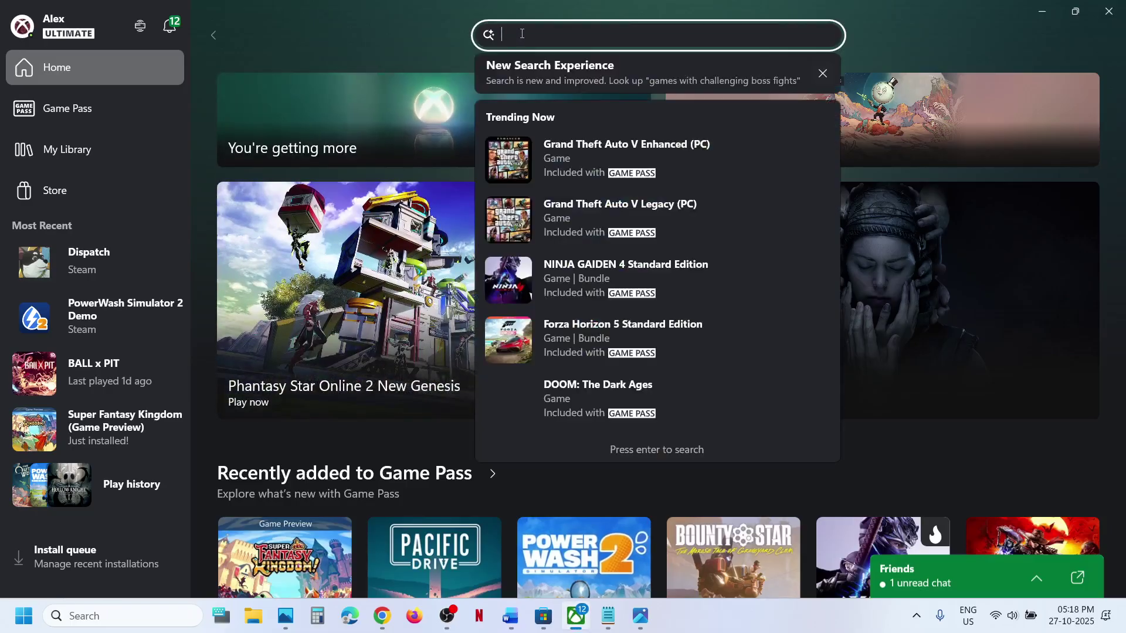
left_click(134, 619)
type("xbox")
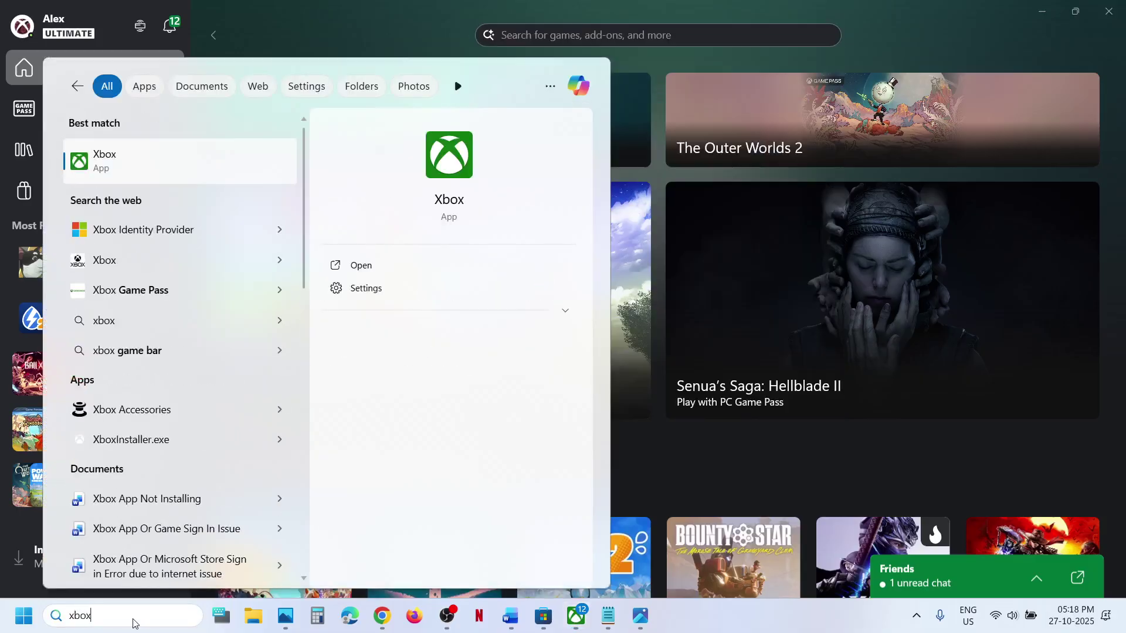
key("Escape")
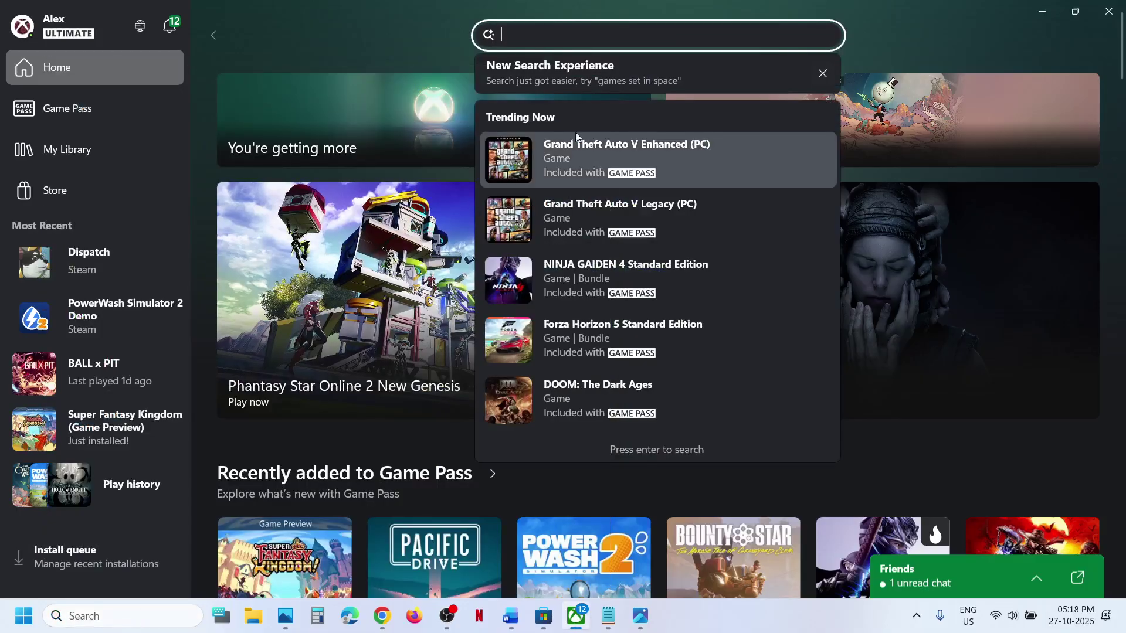
type("minecr")
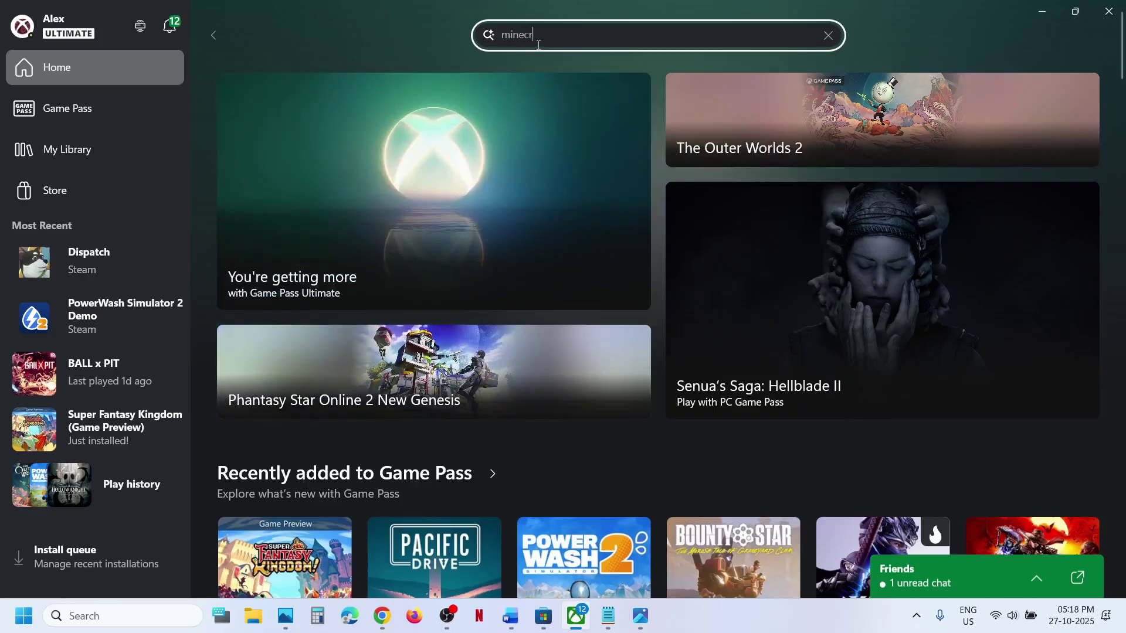
type("aft launcher")
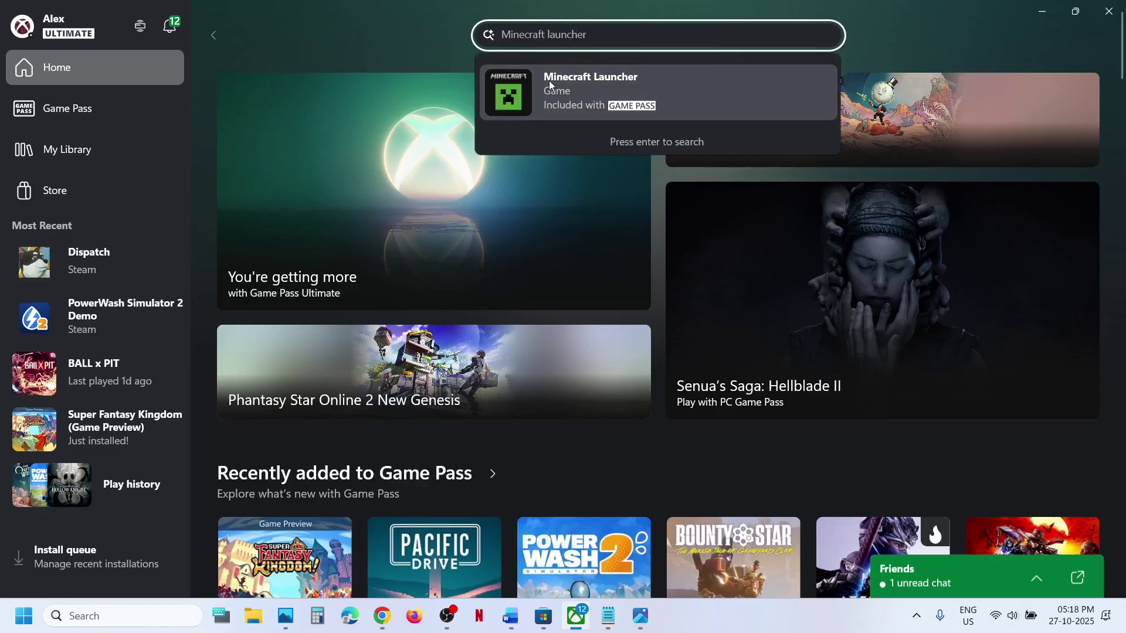
key("Return")
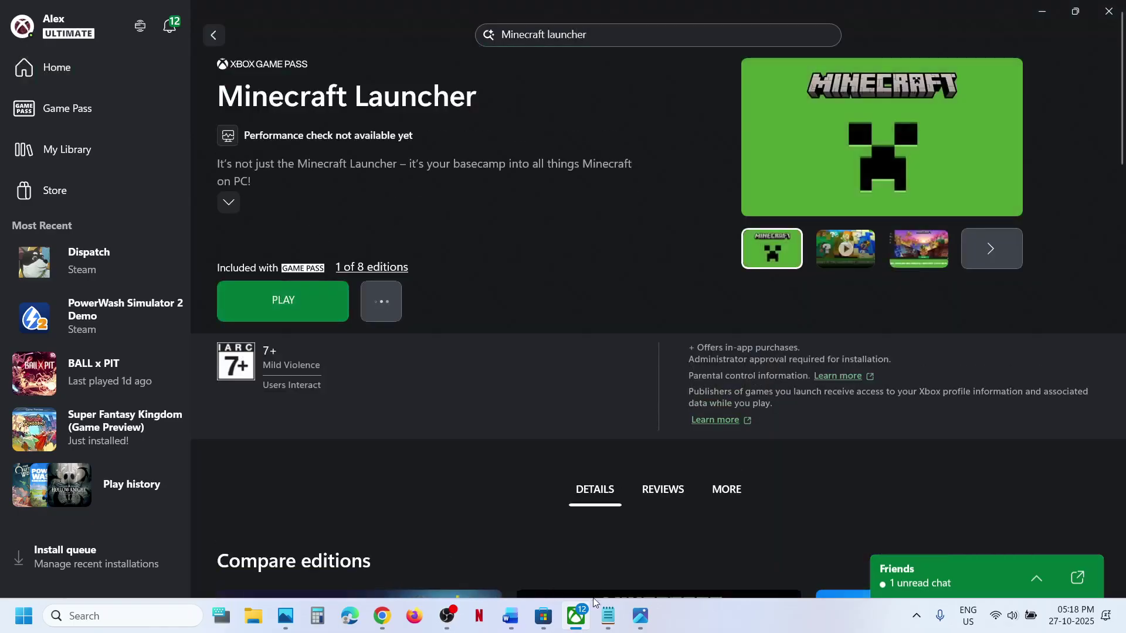
- Highlight 'Login with same account' in Word's Step 3, then return to the Store
left_click(510, 616)
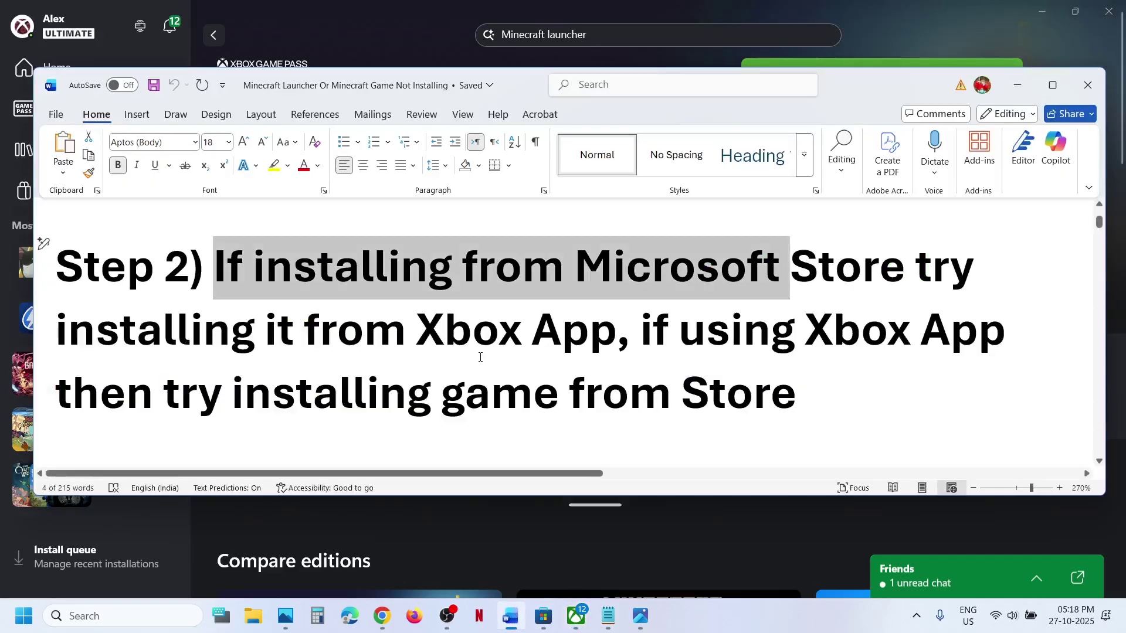
left_click(480, 357)
scroll(480, 357, "down", 5)
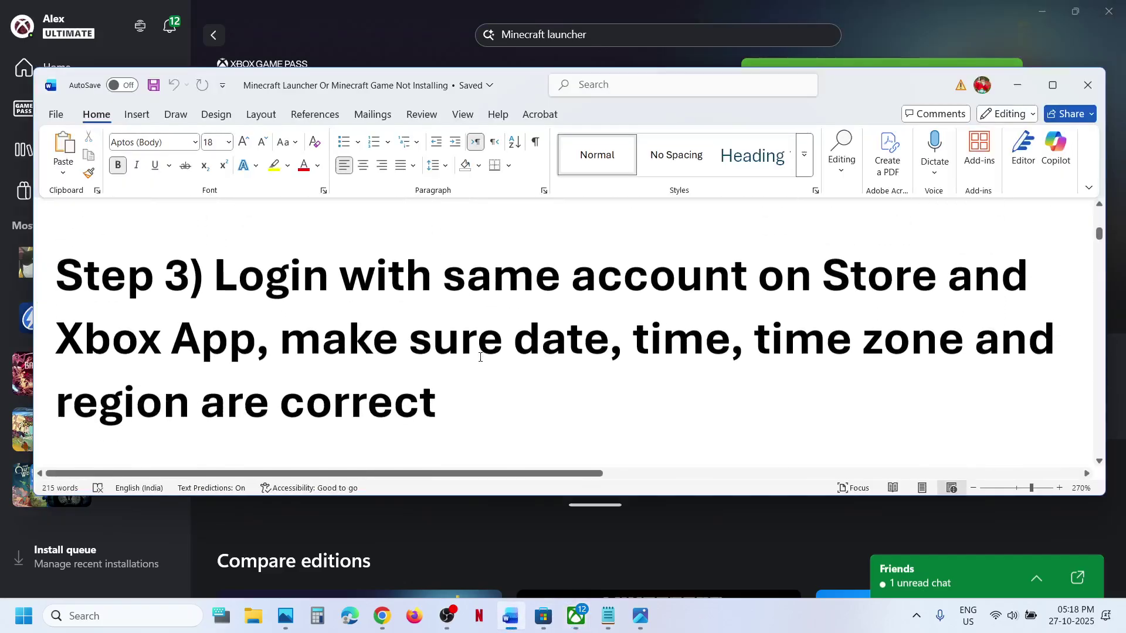
left_click_drag(263, 286, 753, 285)
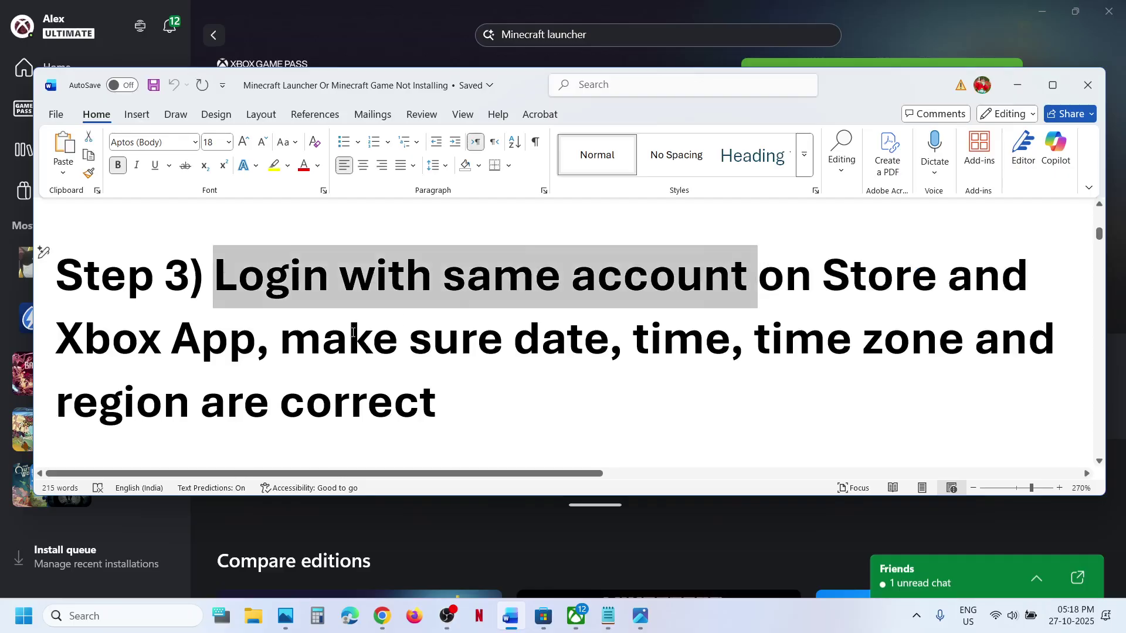
left_click(544, 615)
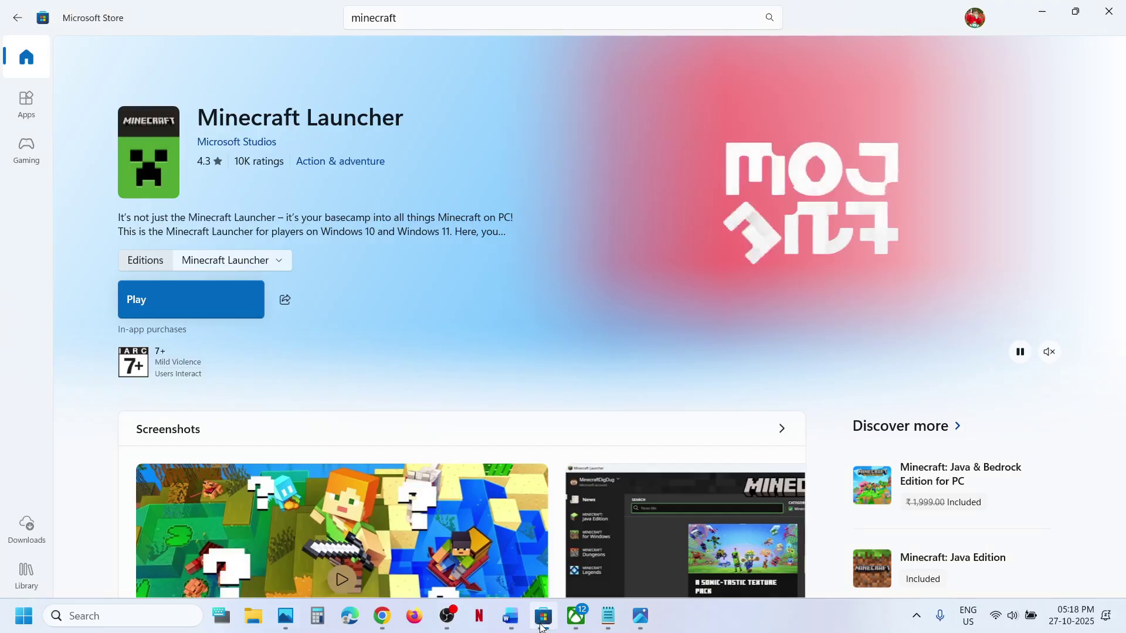
- Sign out of the Microsoft Store and sign back in with the same account
left_click(976, 22)
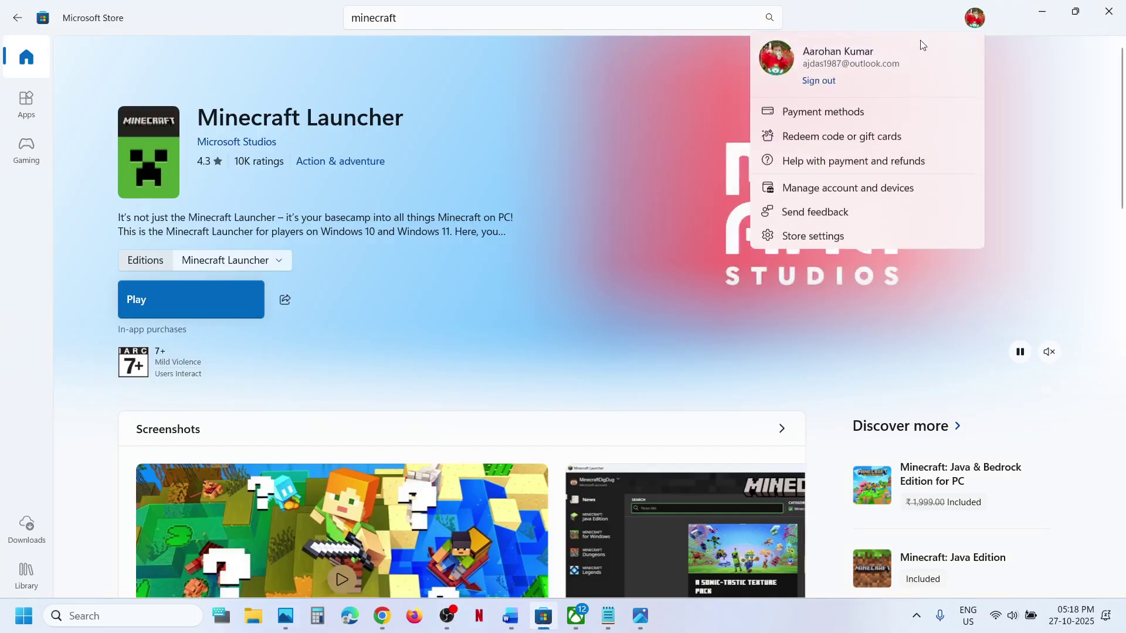
left_click(821, 82)
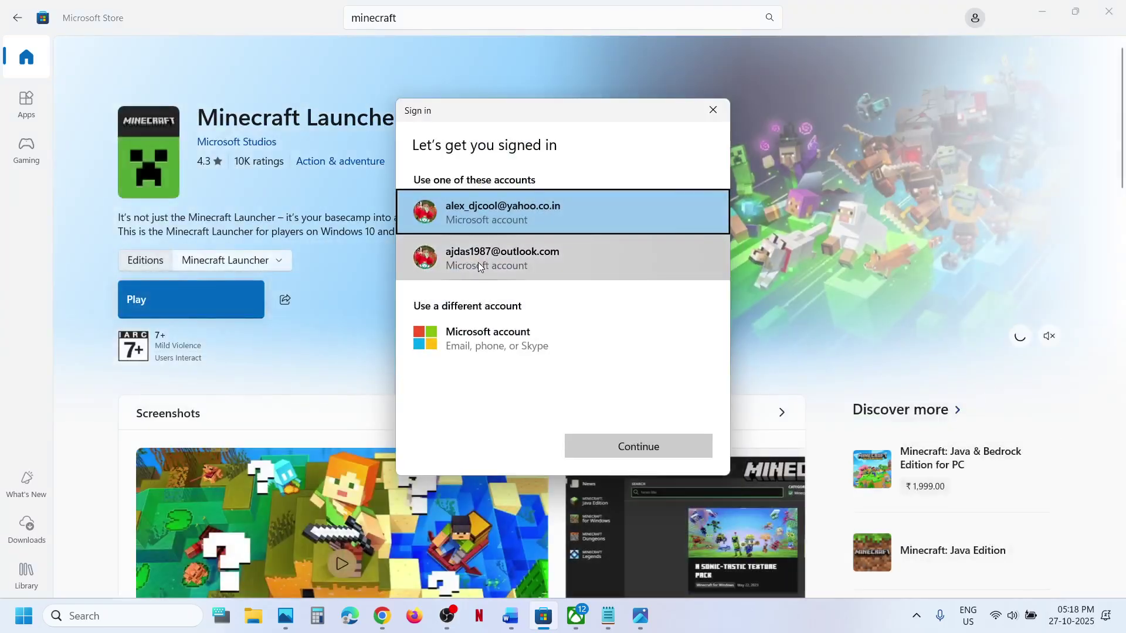
left_click(478, 262)
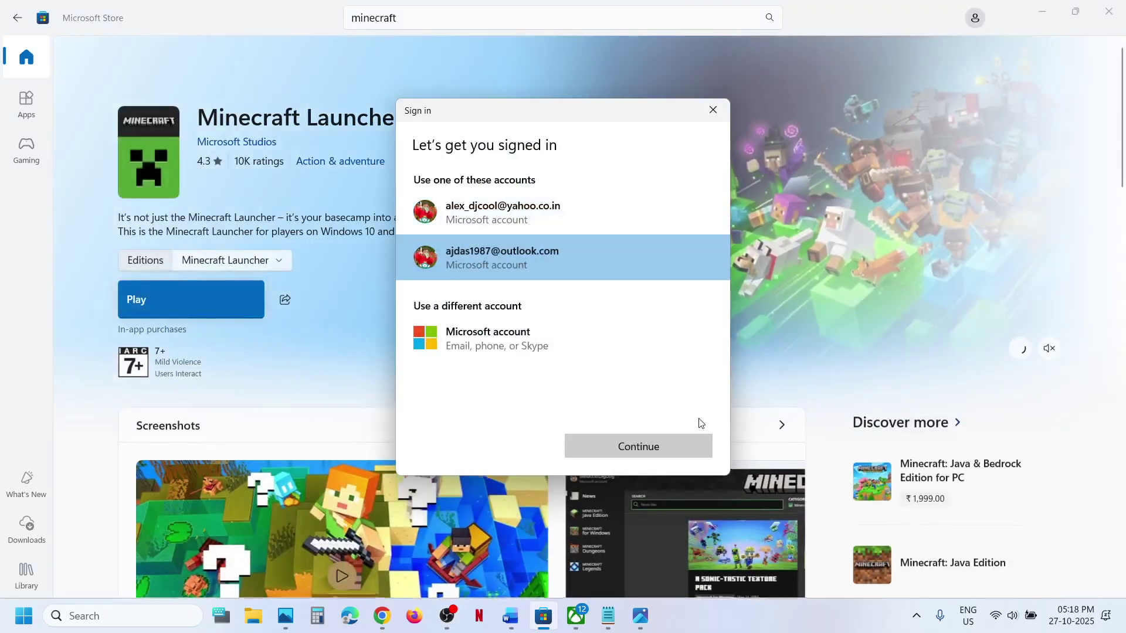
left_click(650, 451)
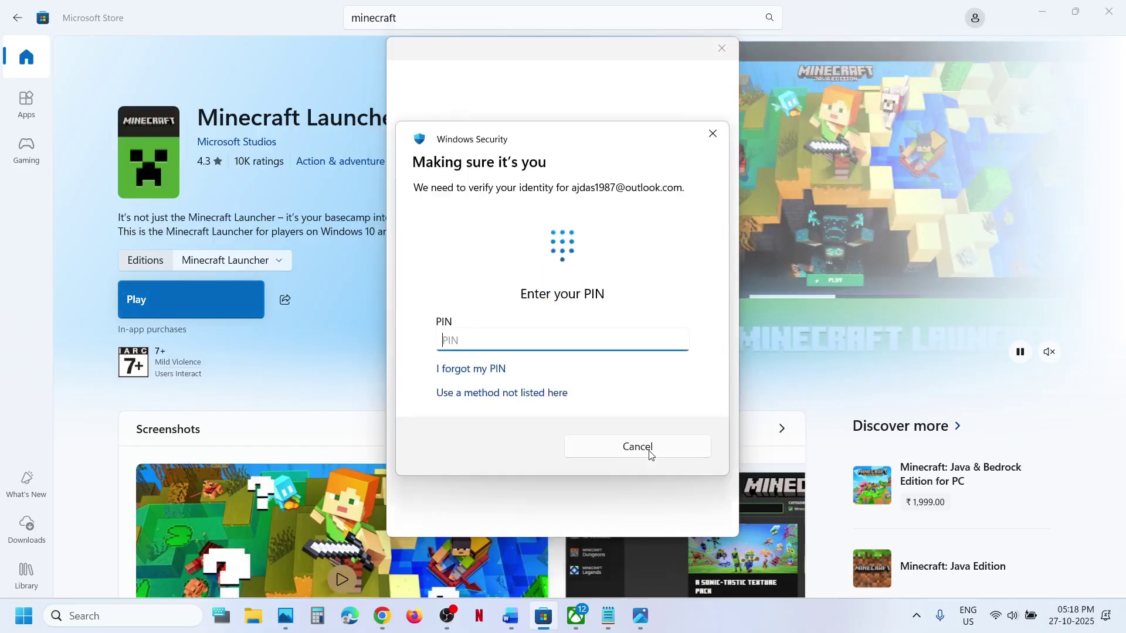
- Sign out of the Xbox app from its profile menu
type("1")
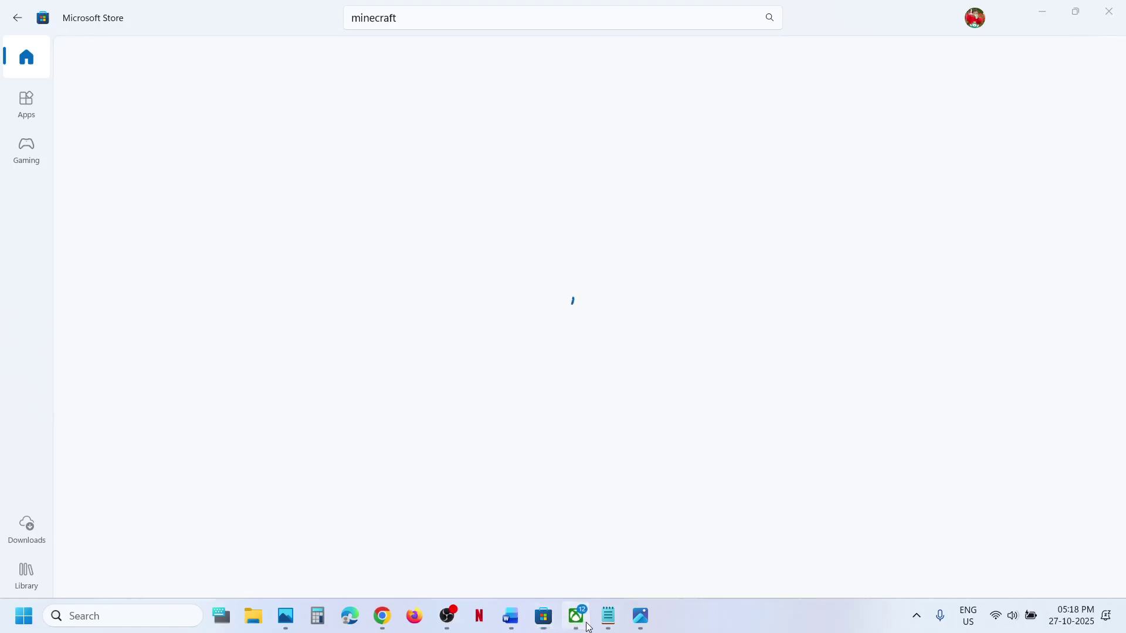
left_click(588, 627)
left_click(77, 26)
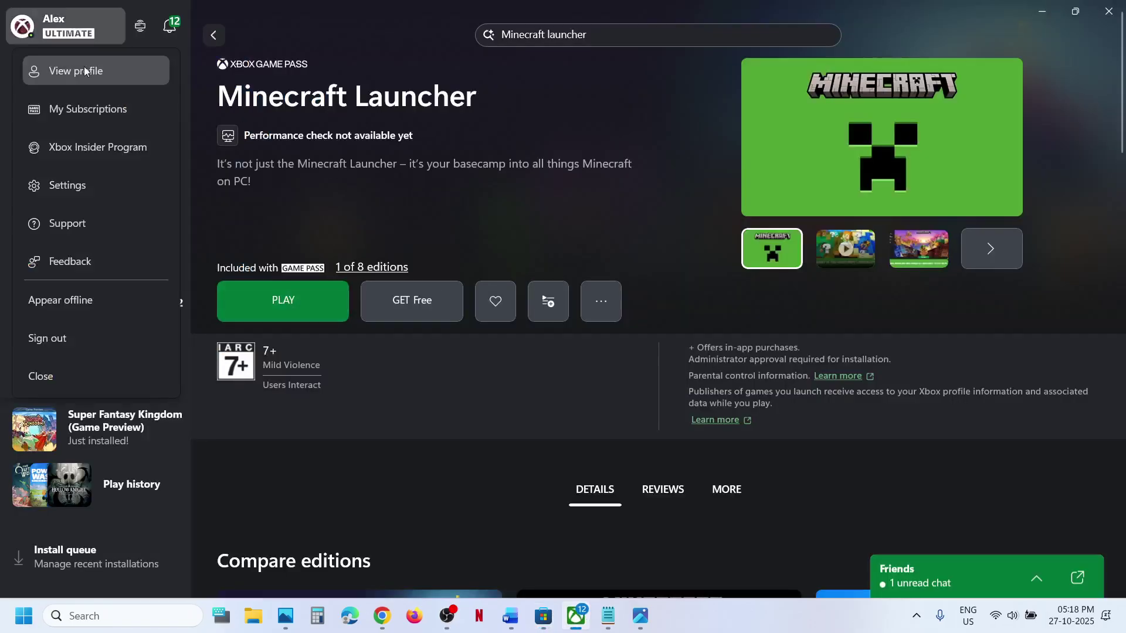
left_click(144, 336)
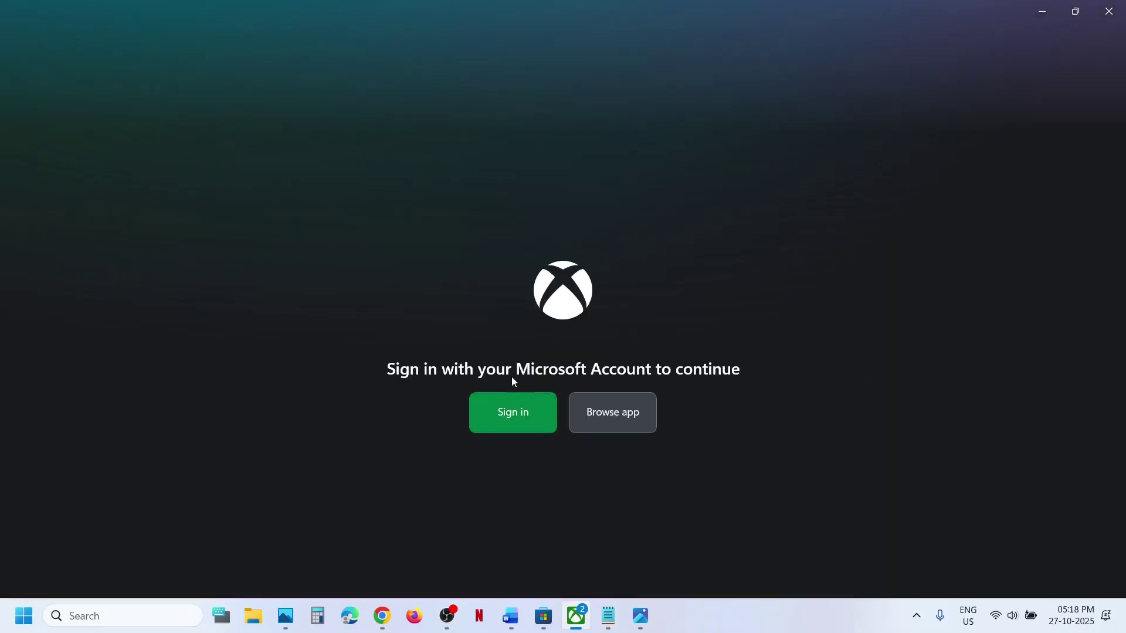
- Sign the Xbox app back in with the same account used in the Store
left_click(499, 403)
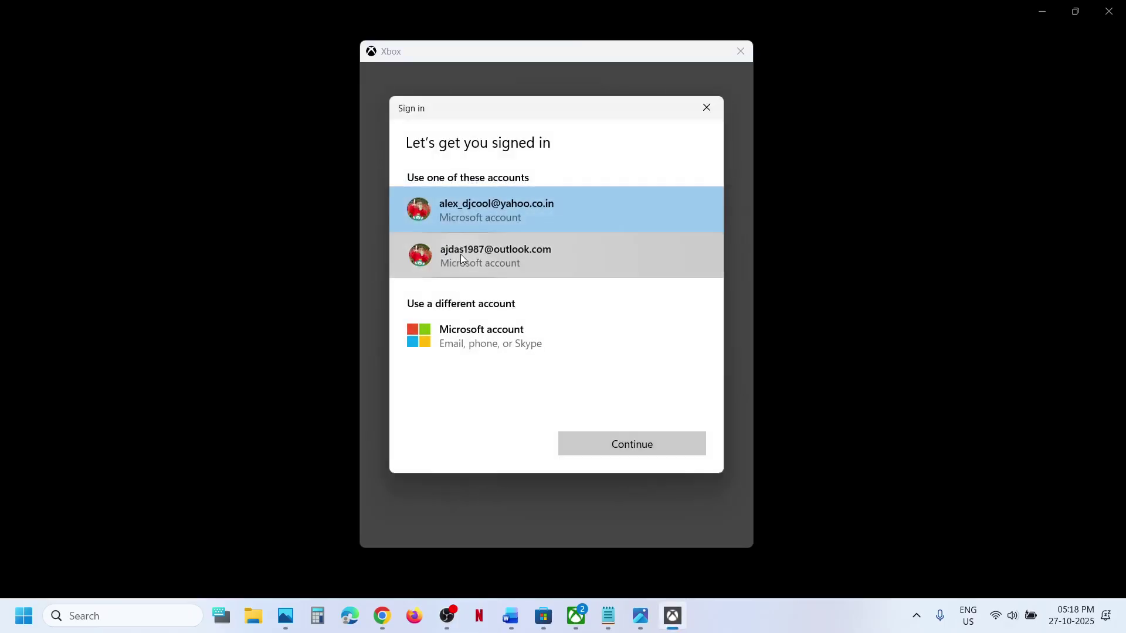
left_click(460, 255)
left_click(636, 434)
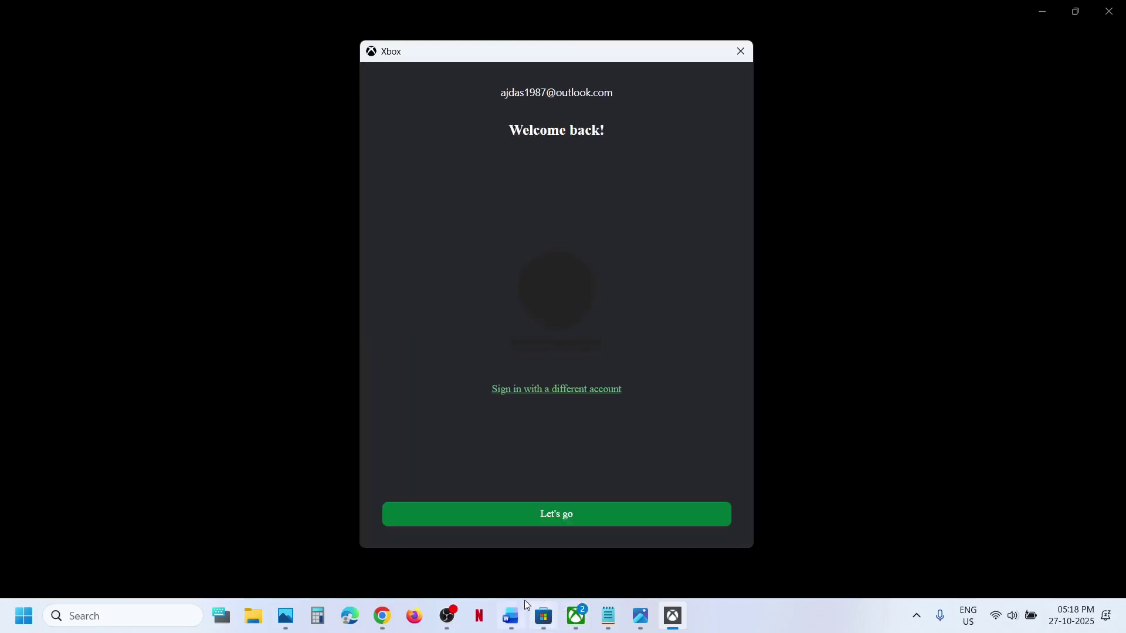
left_click(511, 617)
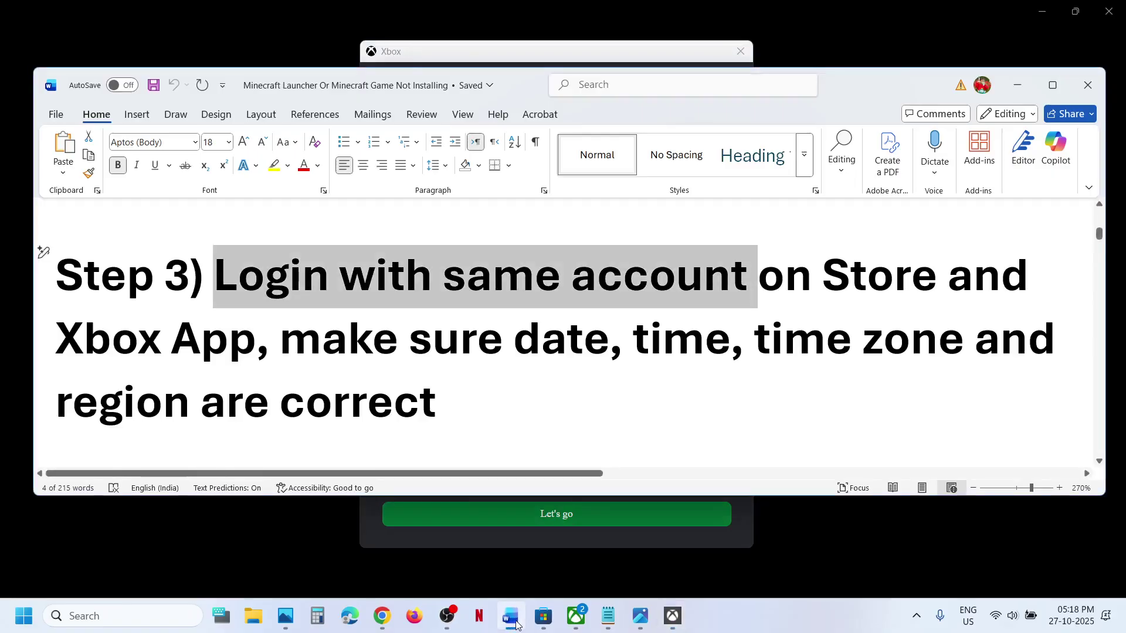
left_click(1018, 88)
left_click(642, 508)
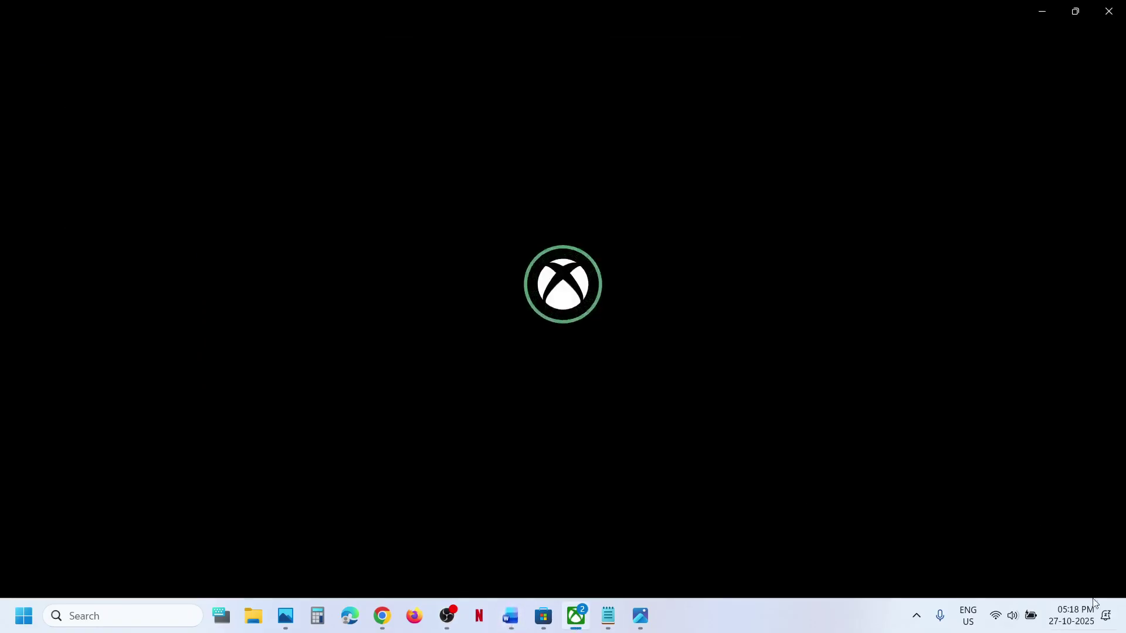
- Turn on automatic time zone and time, then sync the clock with the time server
right_click(1066, 626)
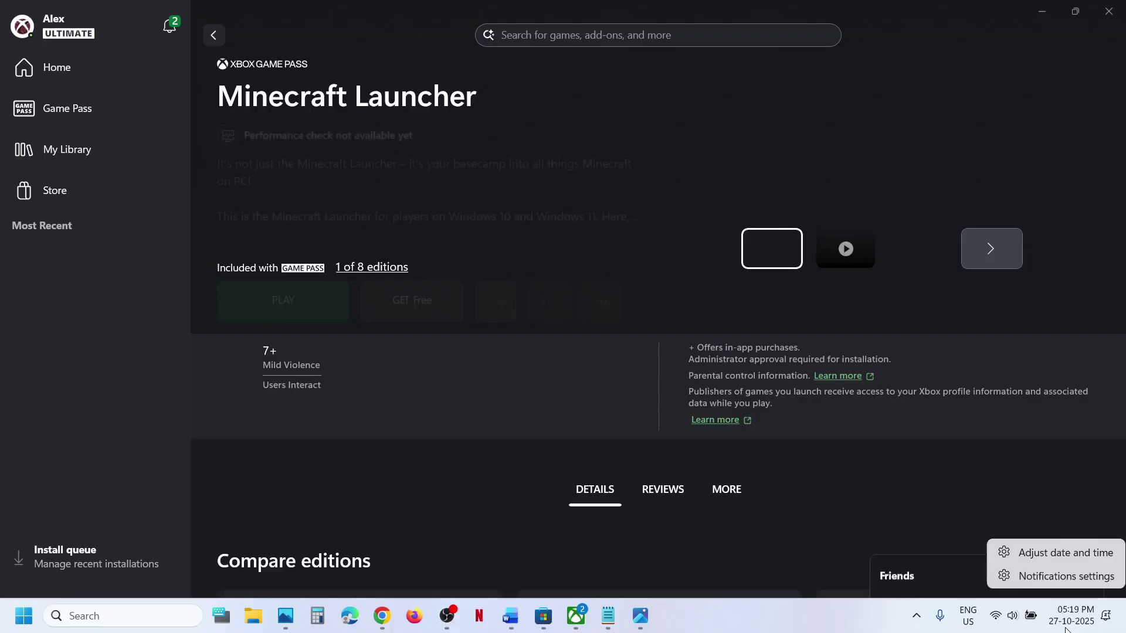
left_click(1054, 552)
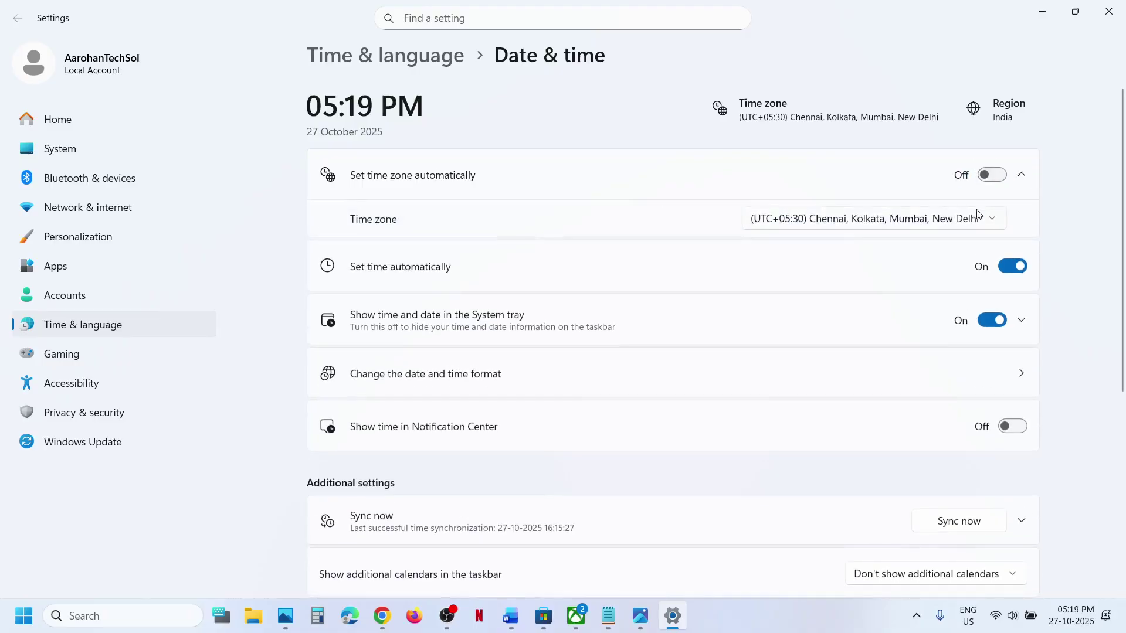
left_click(1004, 181)
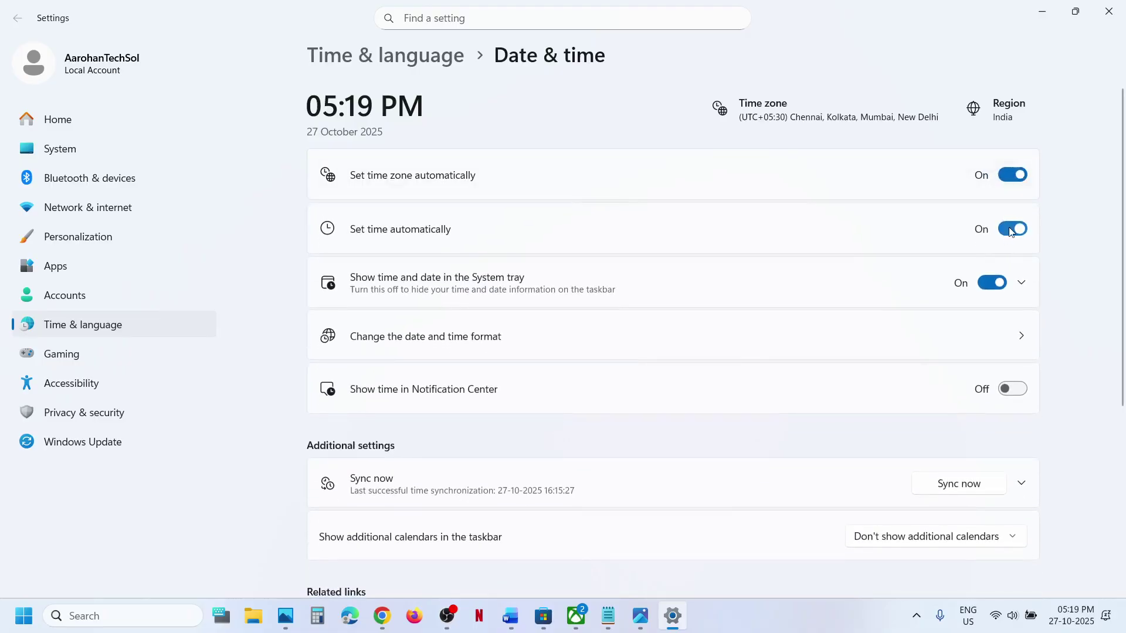
left_click(1021, 230)
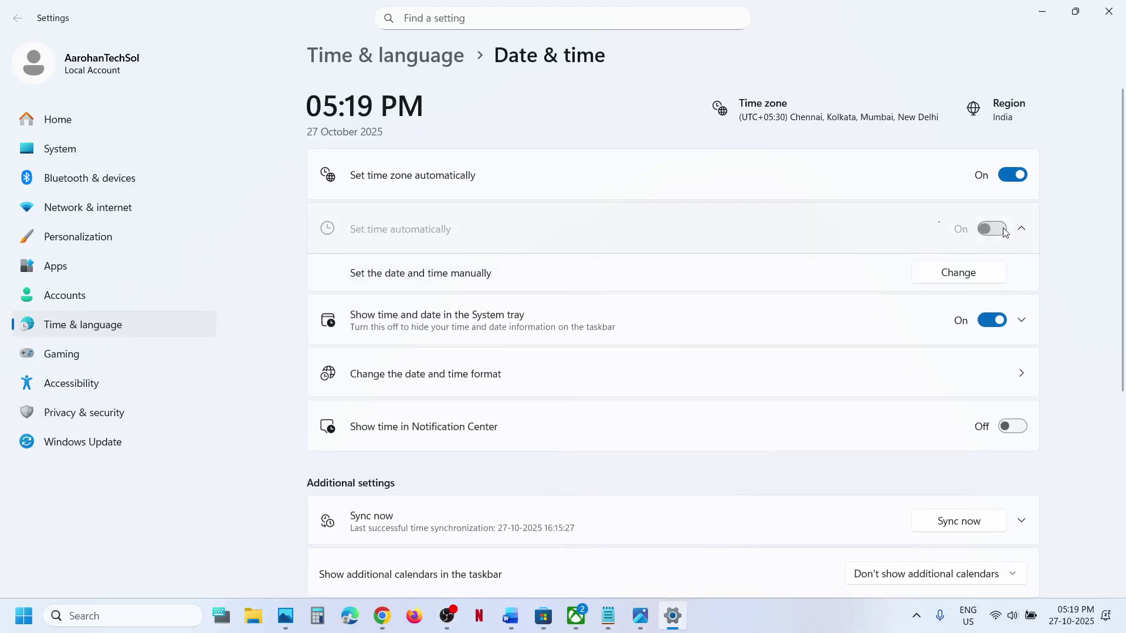
left_click(1004, 229)
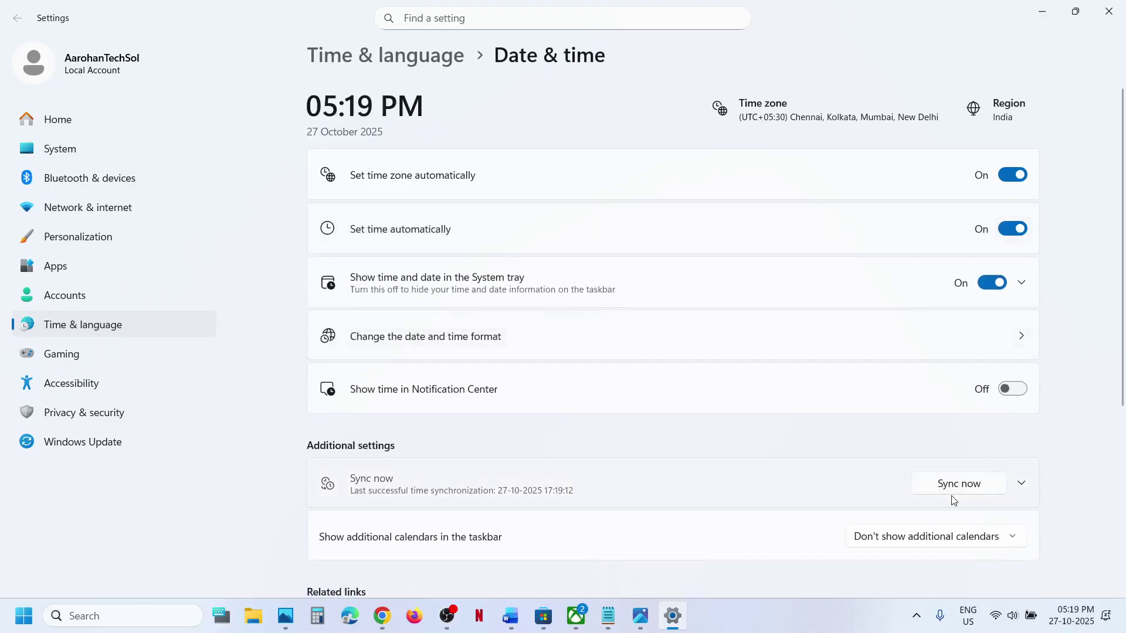
left_click(894, 486)
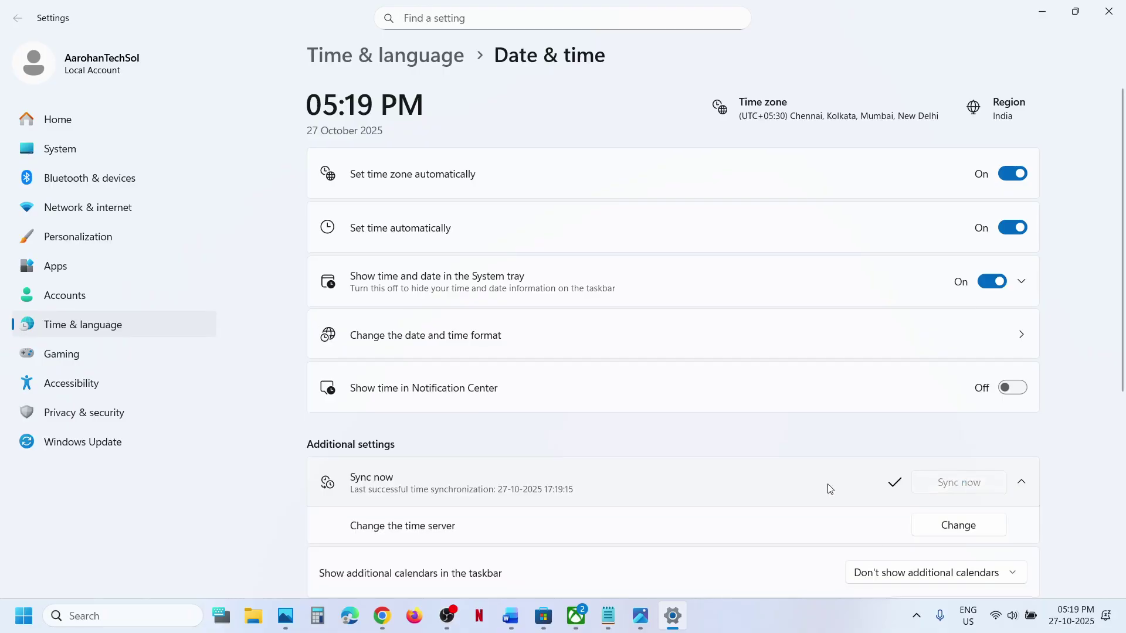
scroll(704, 464, "down", 1)
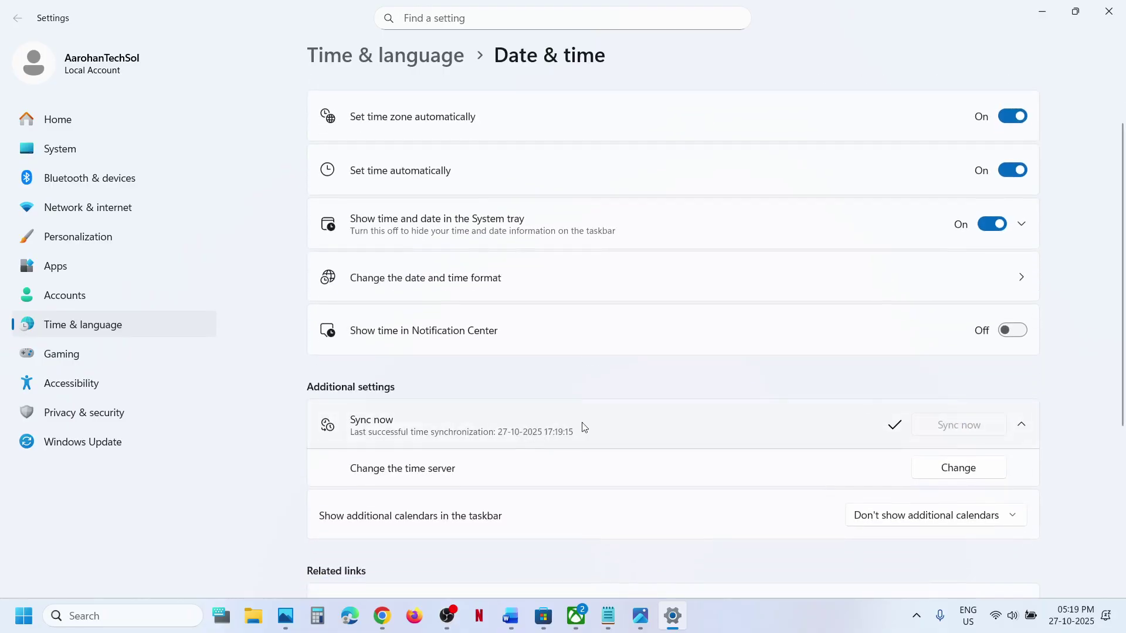
- Set Country or region to India under Language & region, then close Settings
left_click(114, 332)
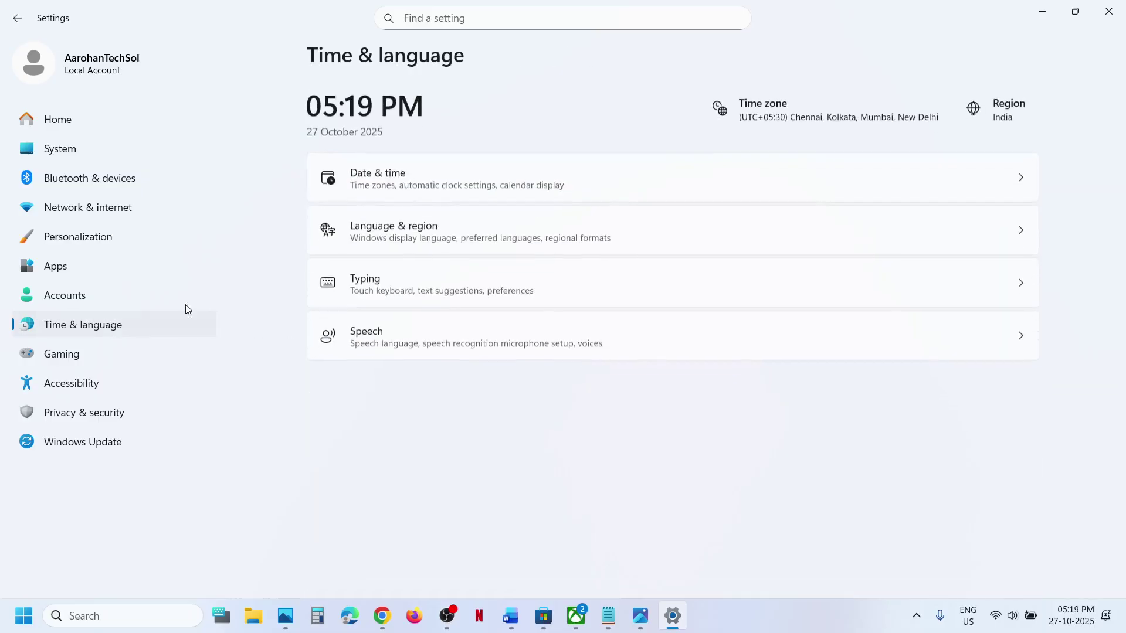
left_click(382, 232)
left_click(937, 470)
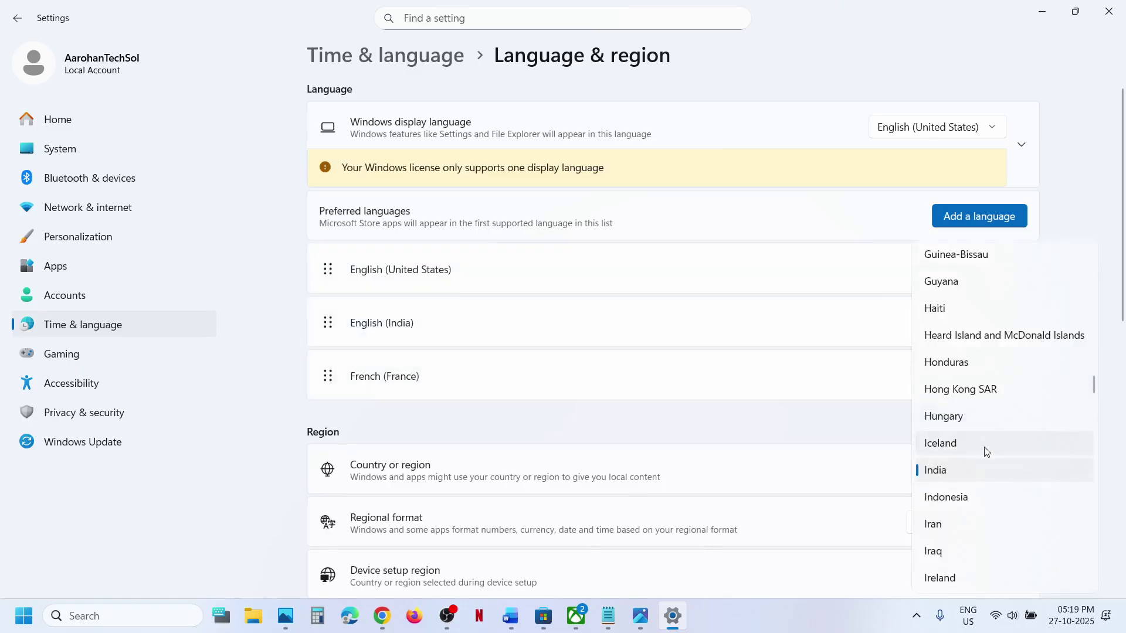
left_click(944, 475)
left_click(1114, 8)
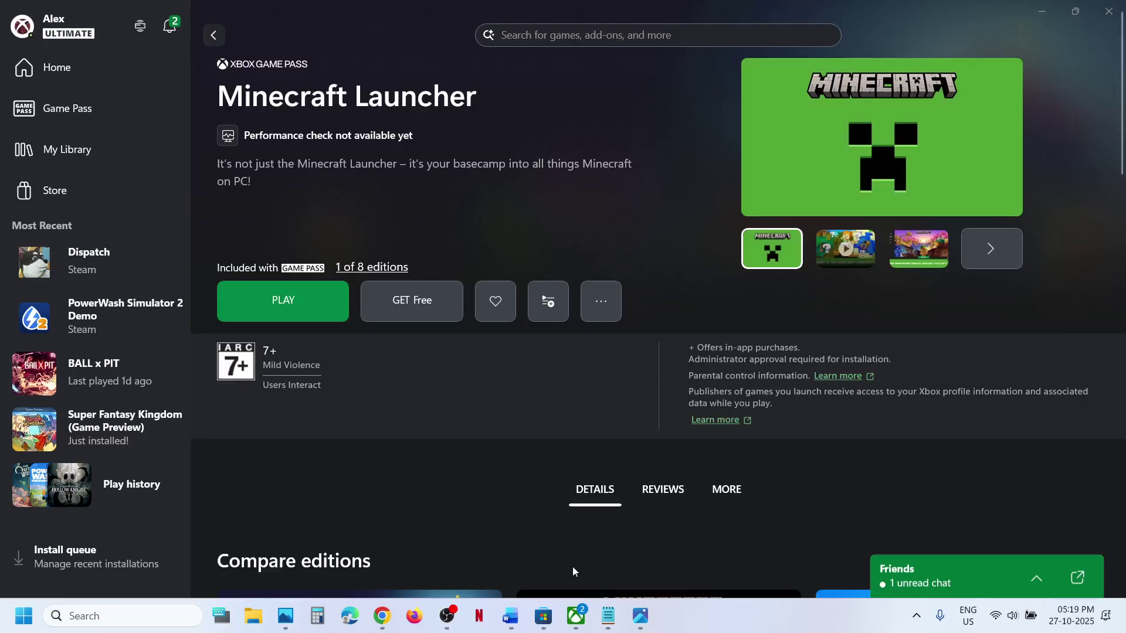
- Copy WSRESET from step 4 of the Word guide and run it from Windows search
left_click(519, 626)
scroll(457, 349, "down", 5)
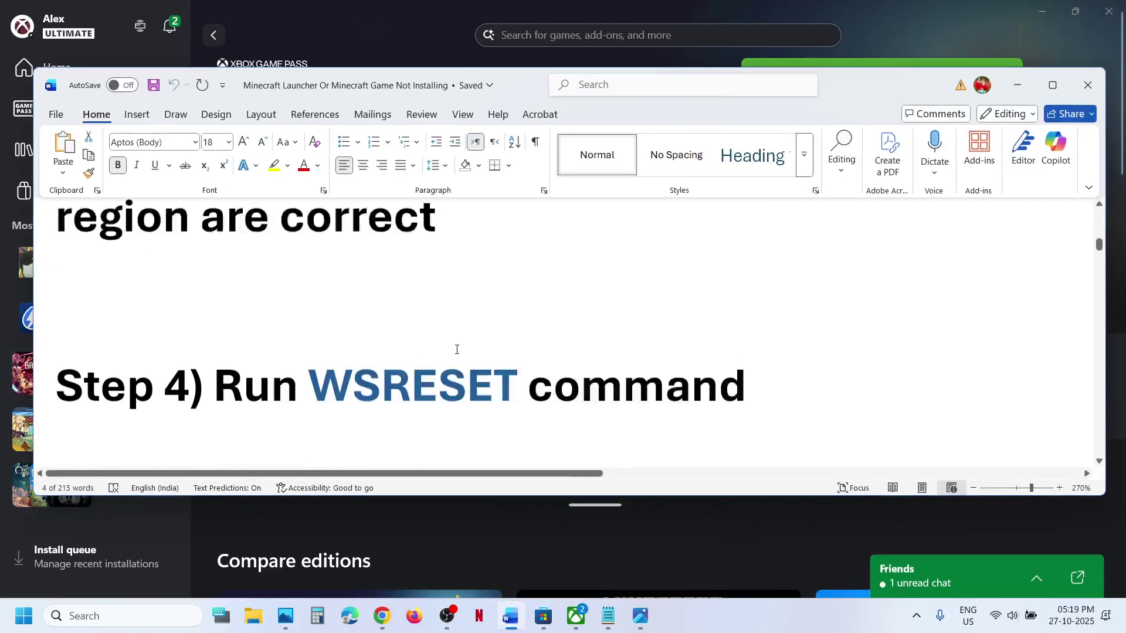
double_click(422, 301)
key("ctrl+c")
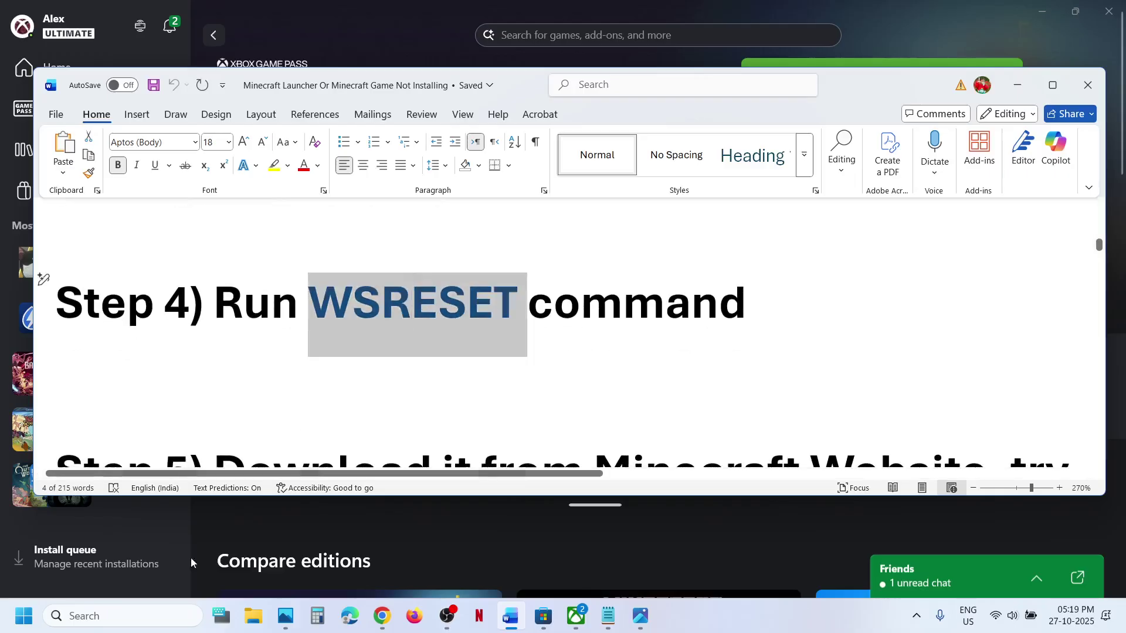
left_click(142, 615)
key("ctrl+v")
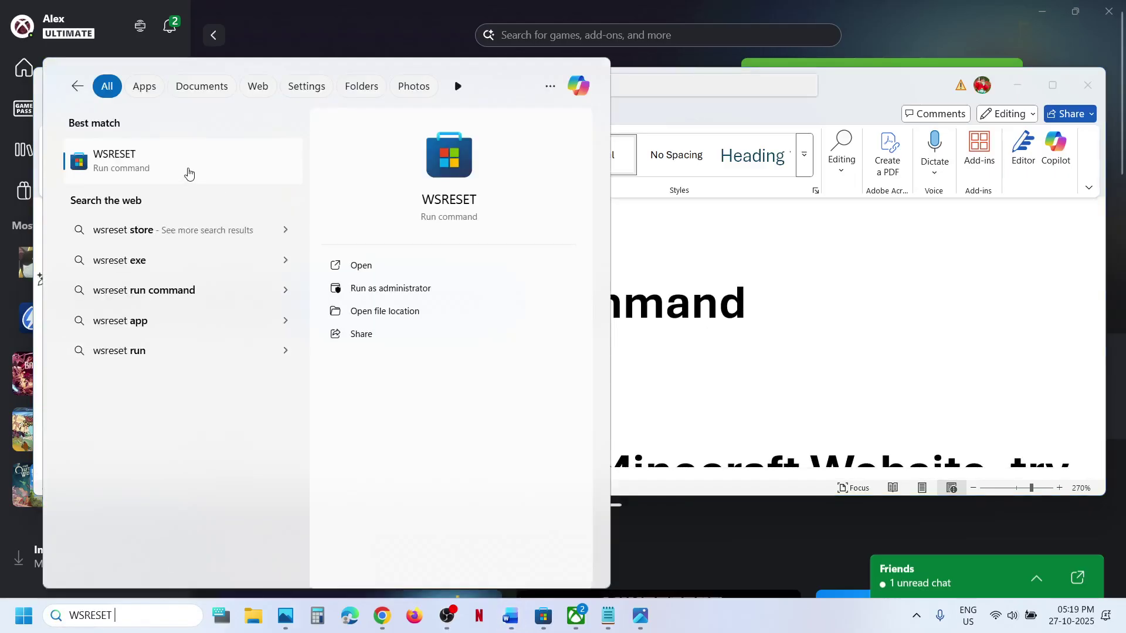
left_click(181, 167)
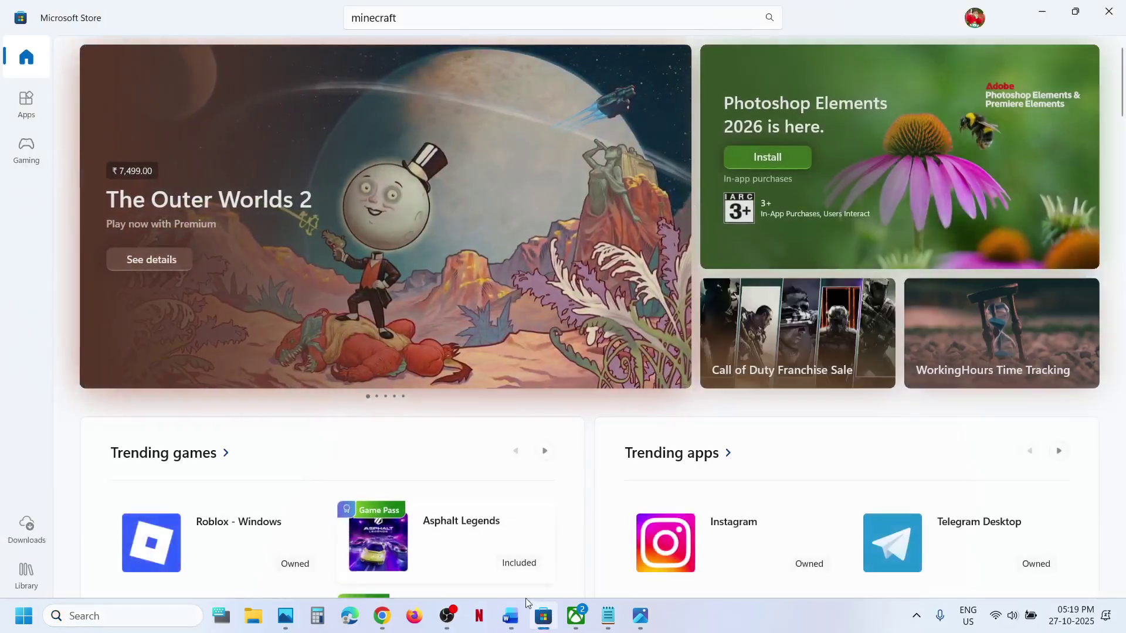
- Maximize Word and follow step 5's minecraft.net download link
left_click(510, 615)
scroll(480, 375, "down", 5)
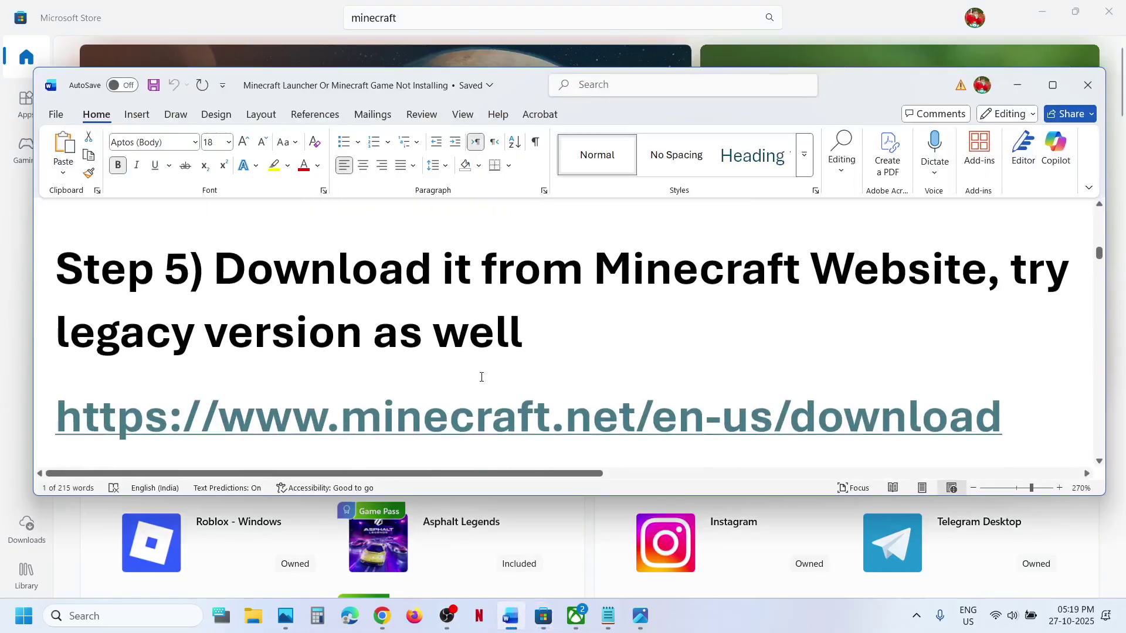
left_click(1053, 85)
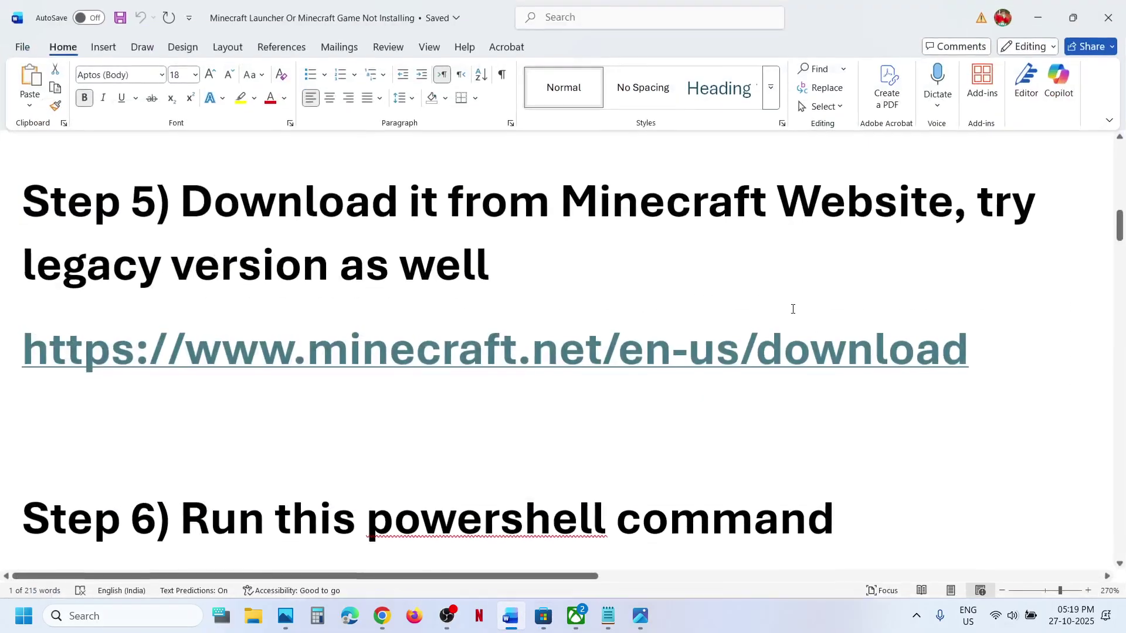
left_click(675, 340, "ctrl")
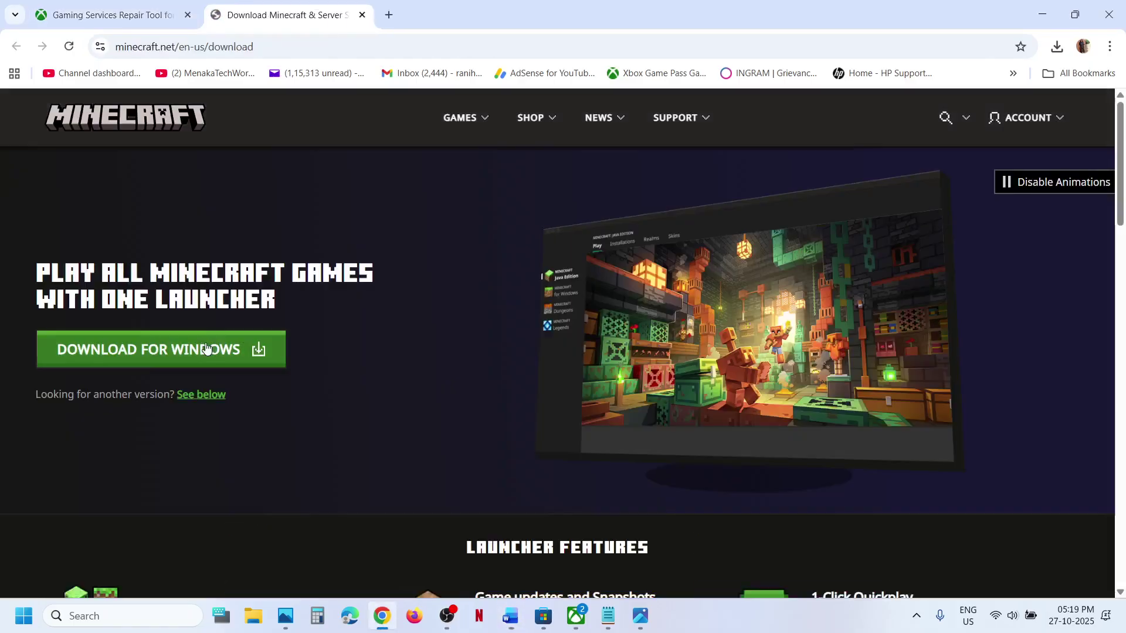
- Download the Windows Minecraft installer, then start the Windows Legacy launcher download
left_click(251, 357)
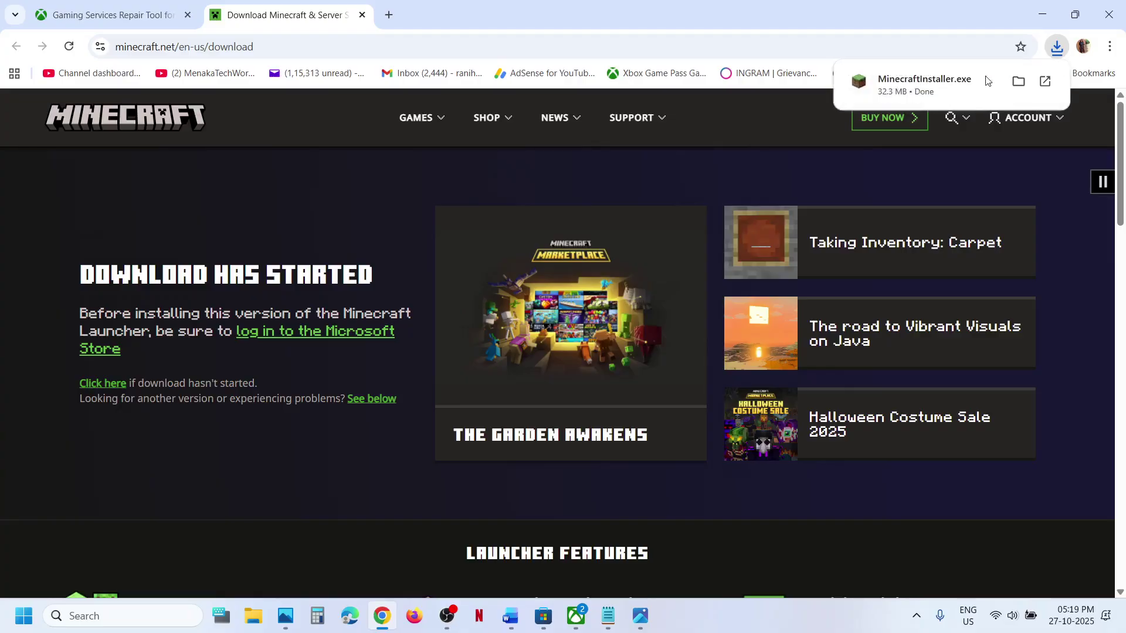
left_click(951, 90)
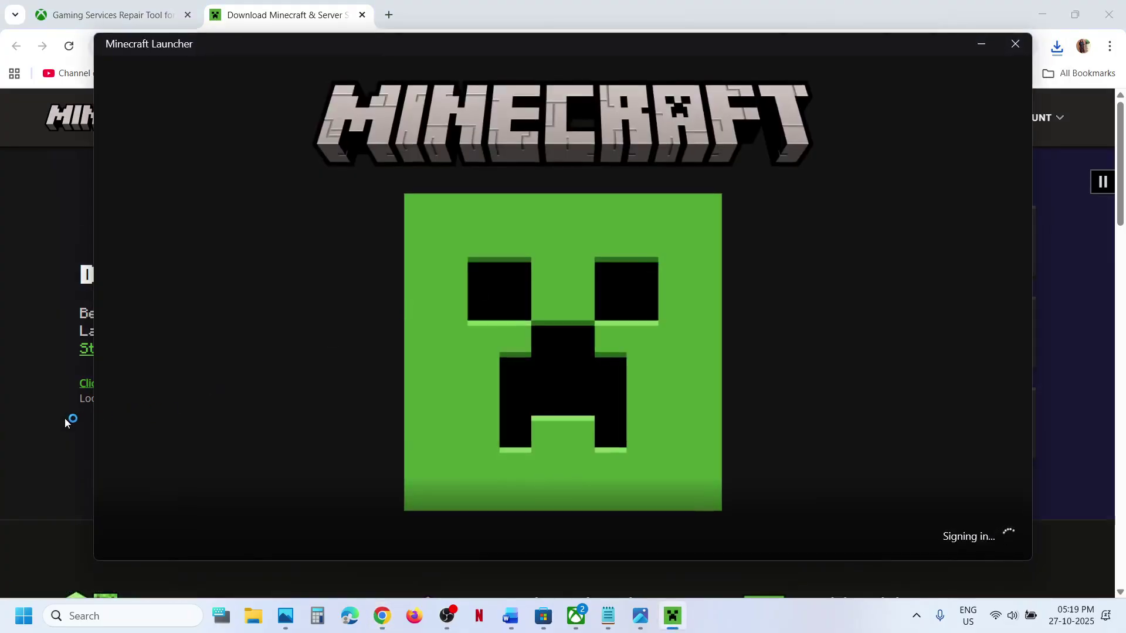
scroll(403, 424, "down", 10)
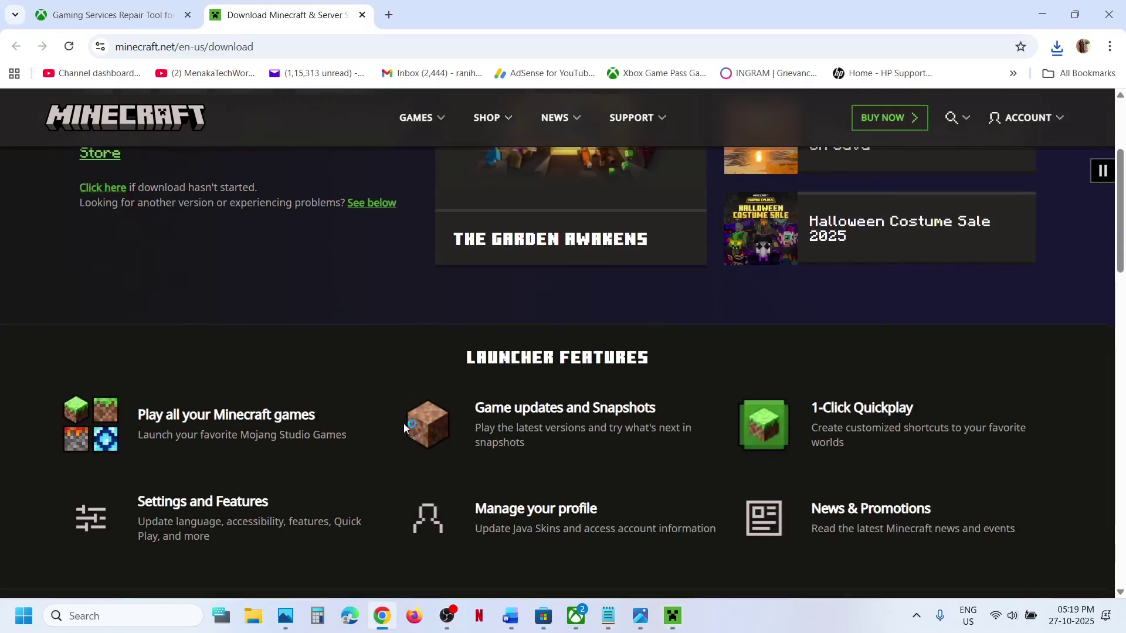
scroll(403, 423, "down", 5)
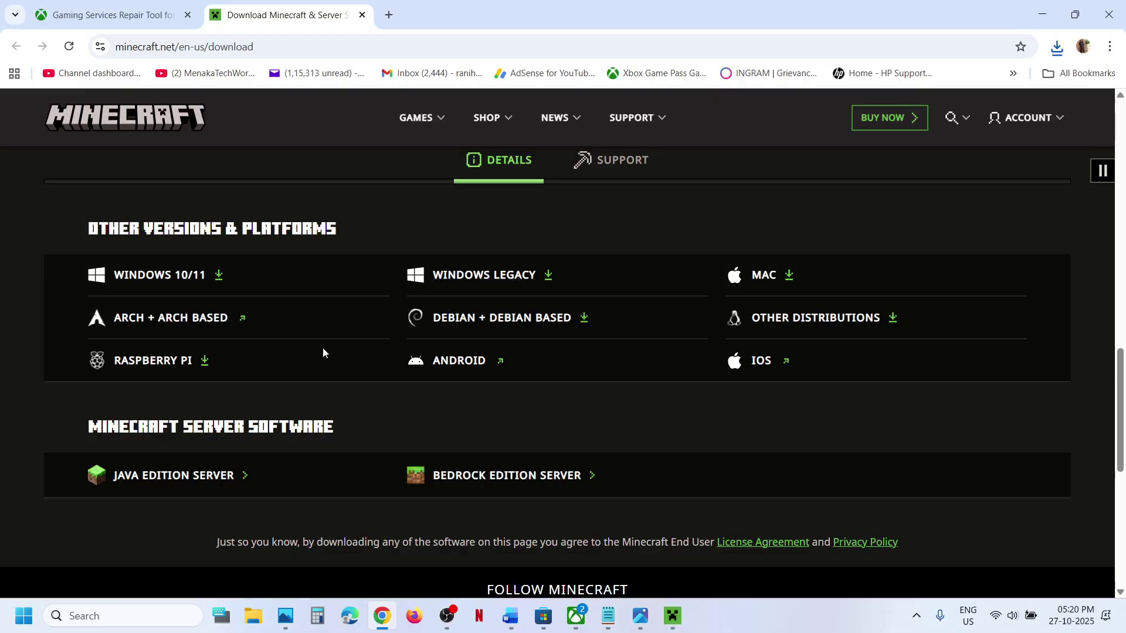
scroll(319, 347, "down", 1)
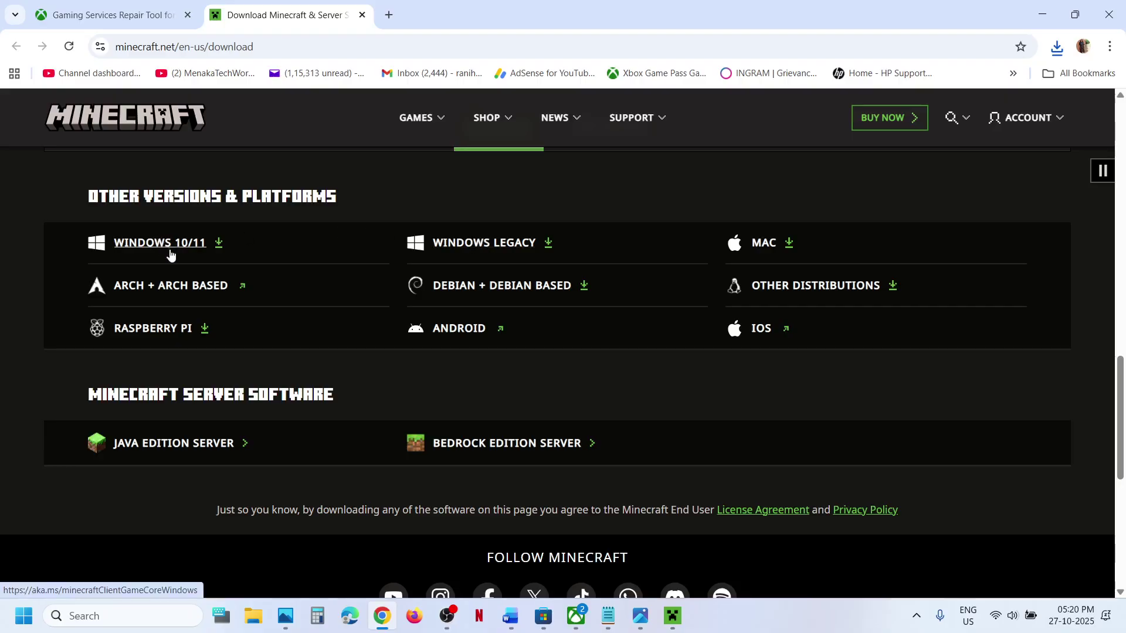
left_click(492, 249)
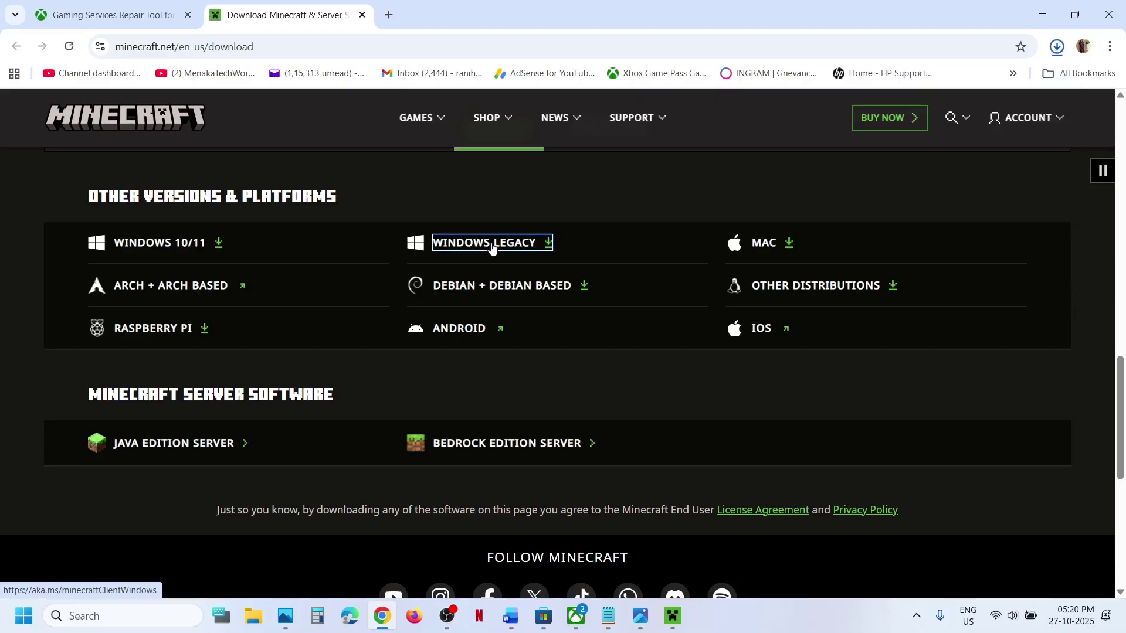
- Run MinecraftInstaller.msi from Chrome's downloads so the Minecraft Updater begins updating
left_click(1058, 47)
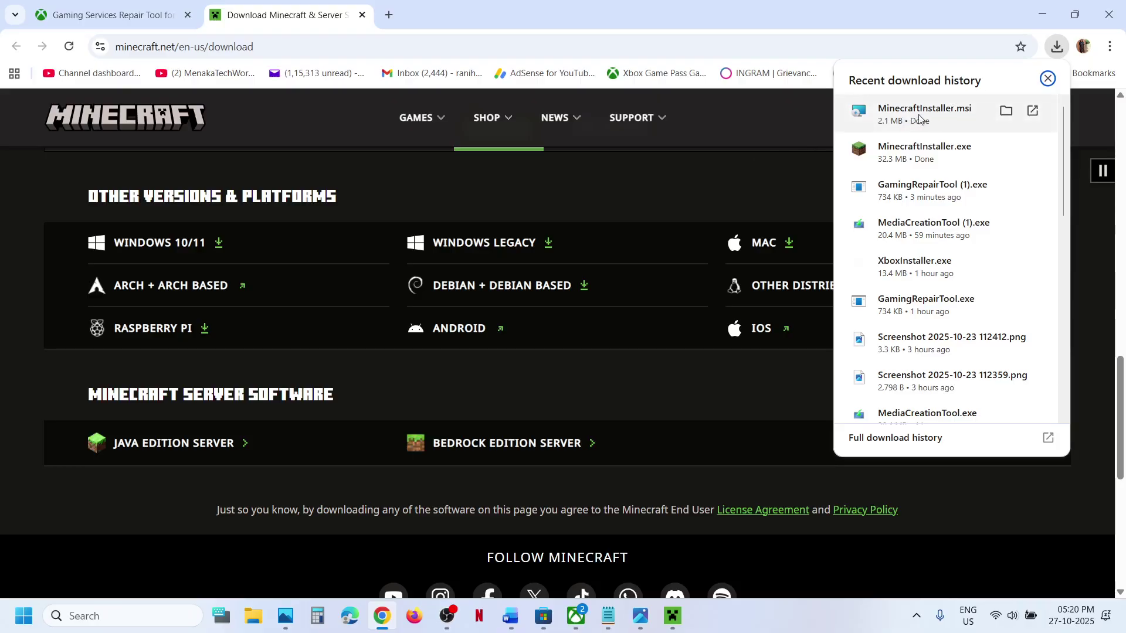
left_click(661, 197)
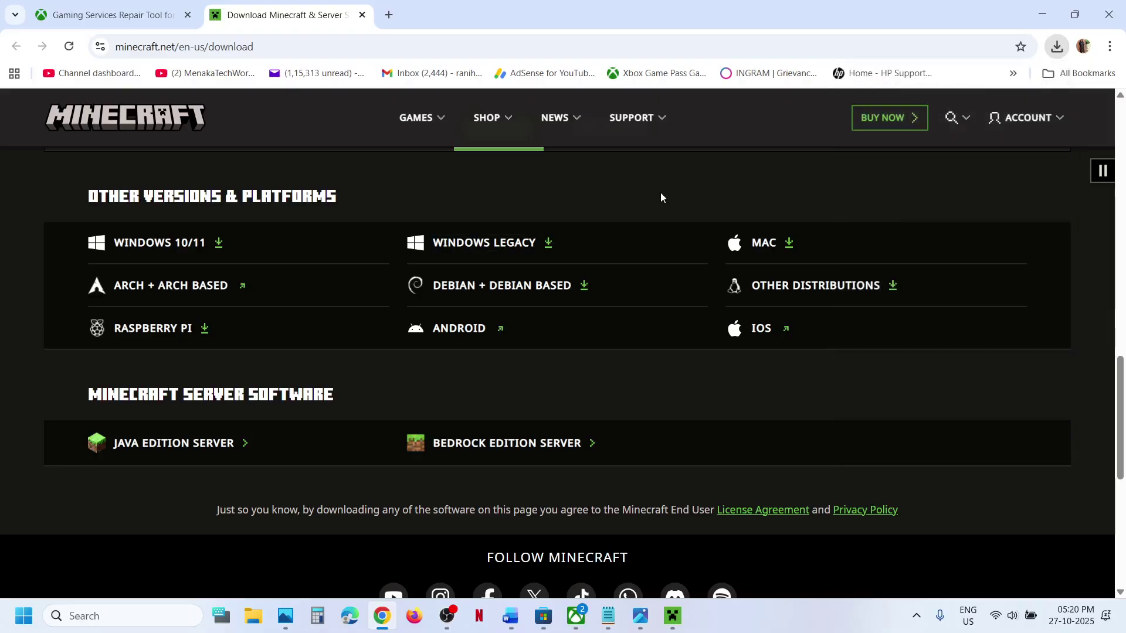
left_click(673, 619)
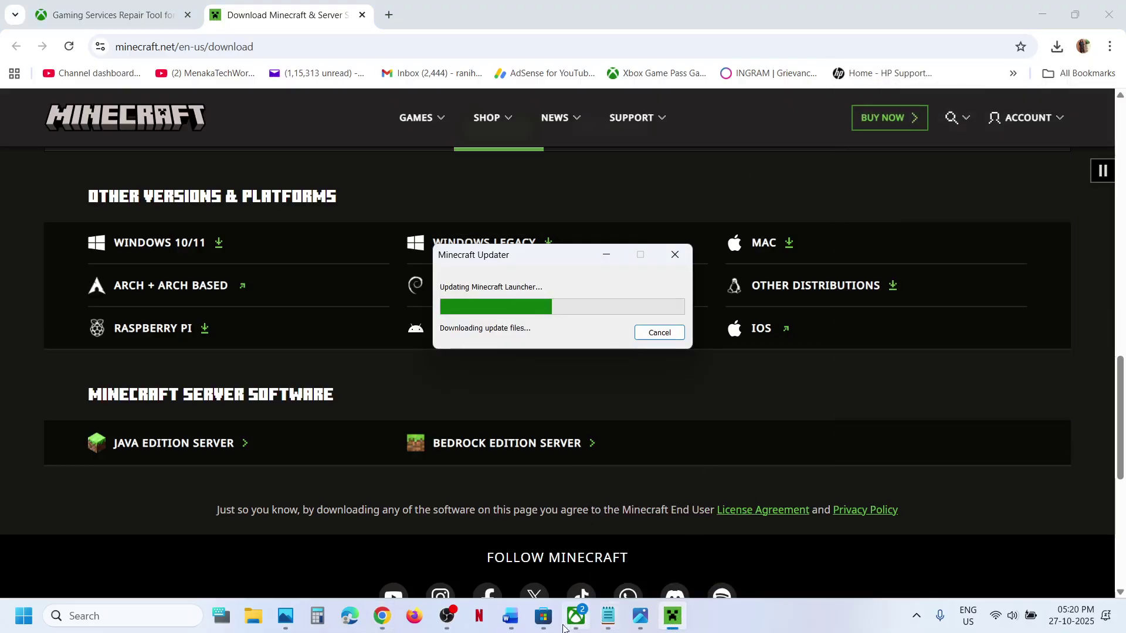
left_click(512, 620)
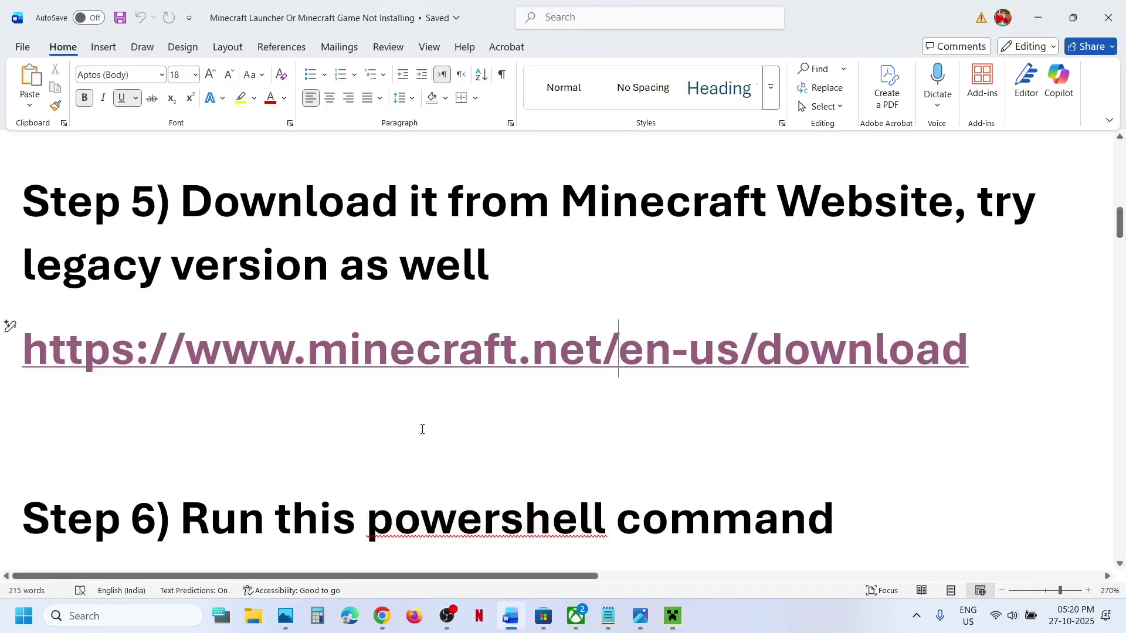
- Copy the Step 6 Get-AppxPackage re-register command from the Word guide
scroll(422, 429, "down", 5)
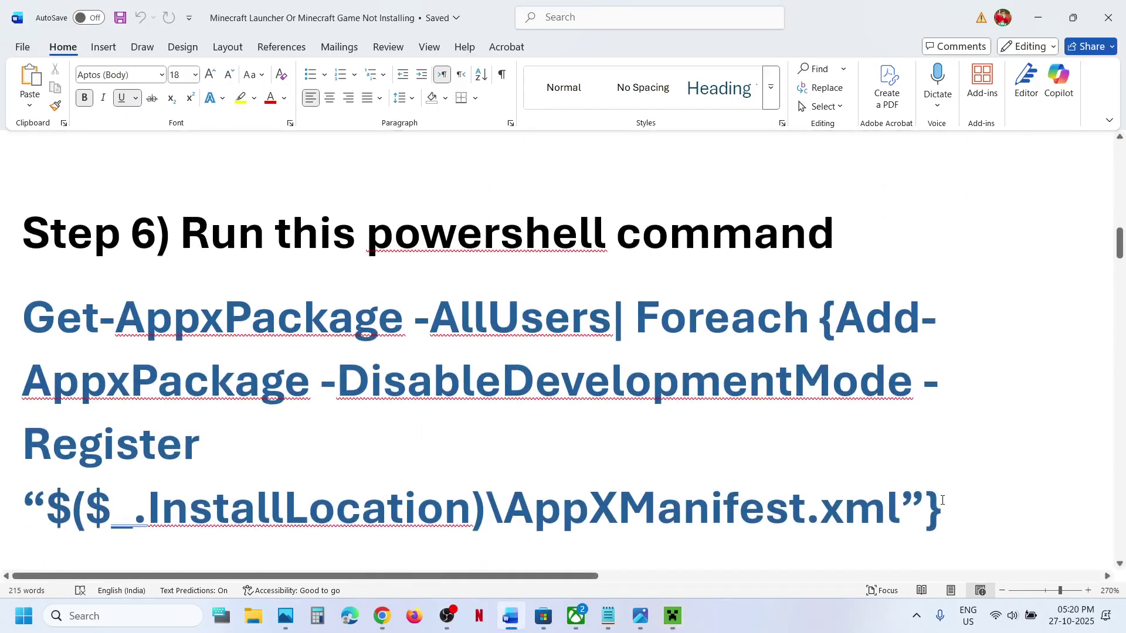
left_click_drag(943, 500, 23, 319)
right_click(71, 335)
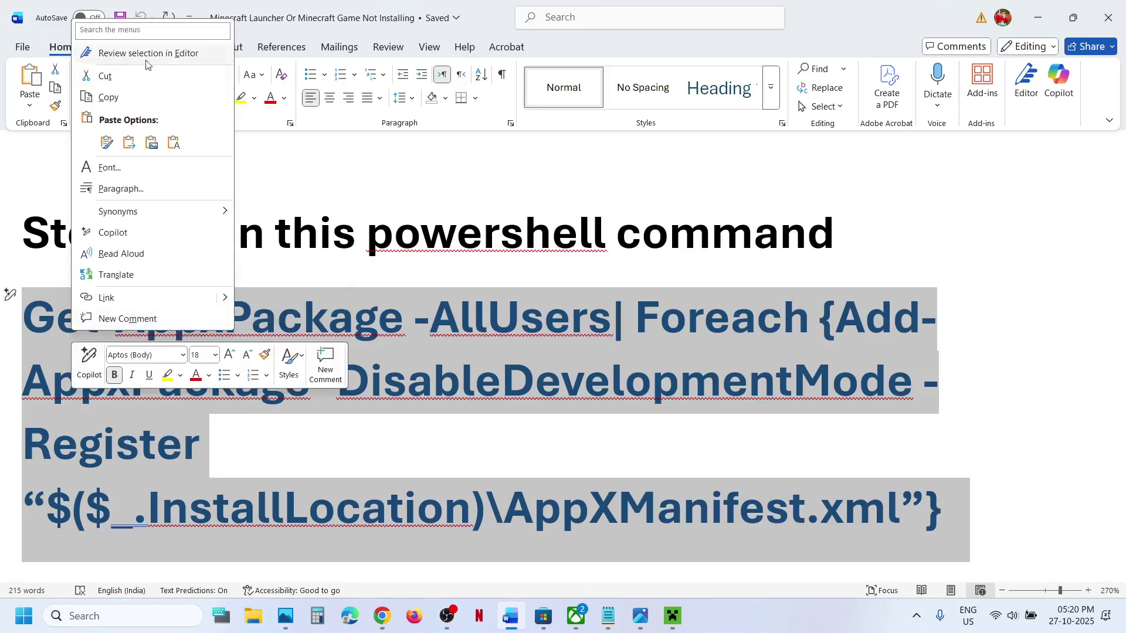
left_click(116, 98)
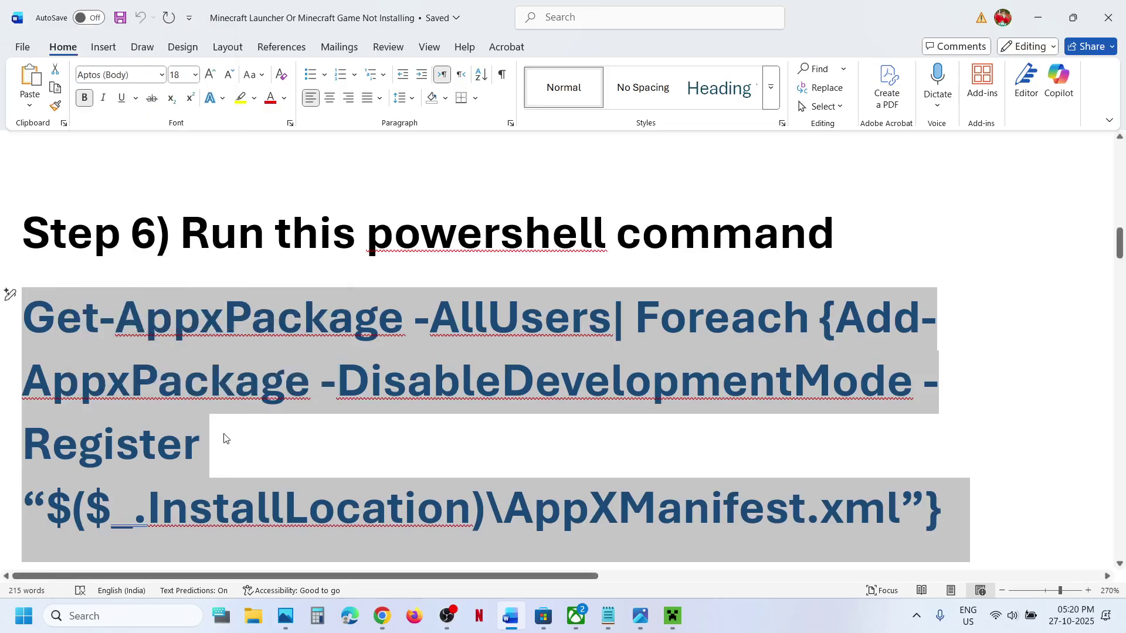
- Search 'powershell' and run Windows PowerShell as administrator
left_click(135, 615)
type("powers")
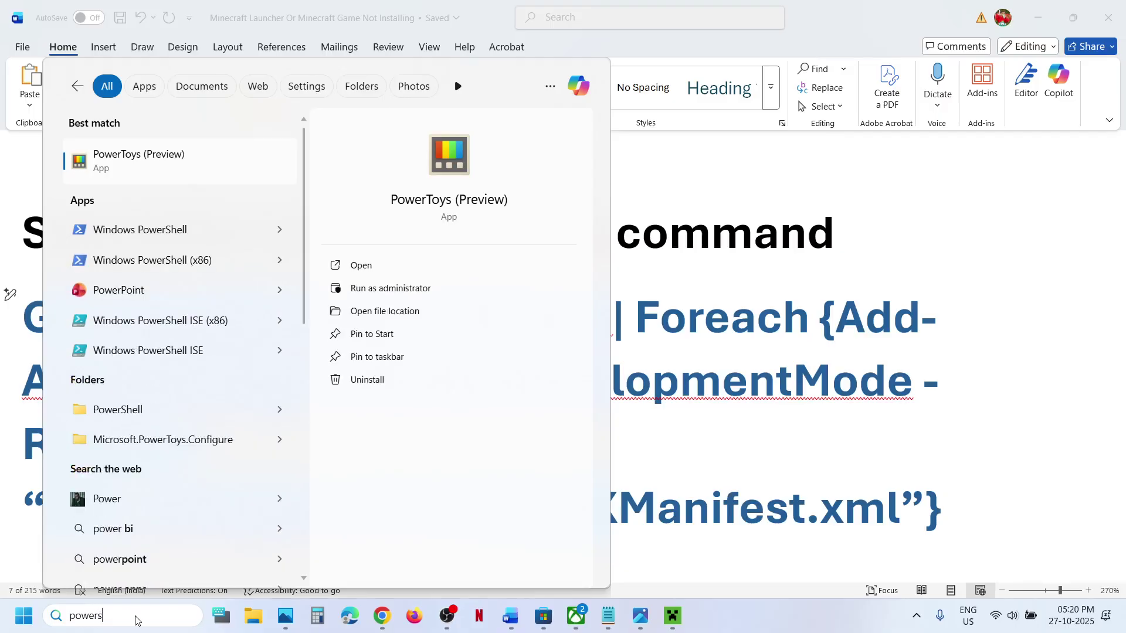
type("hell")
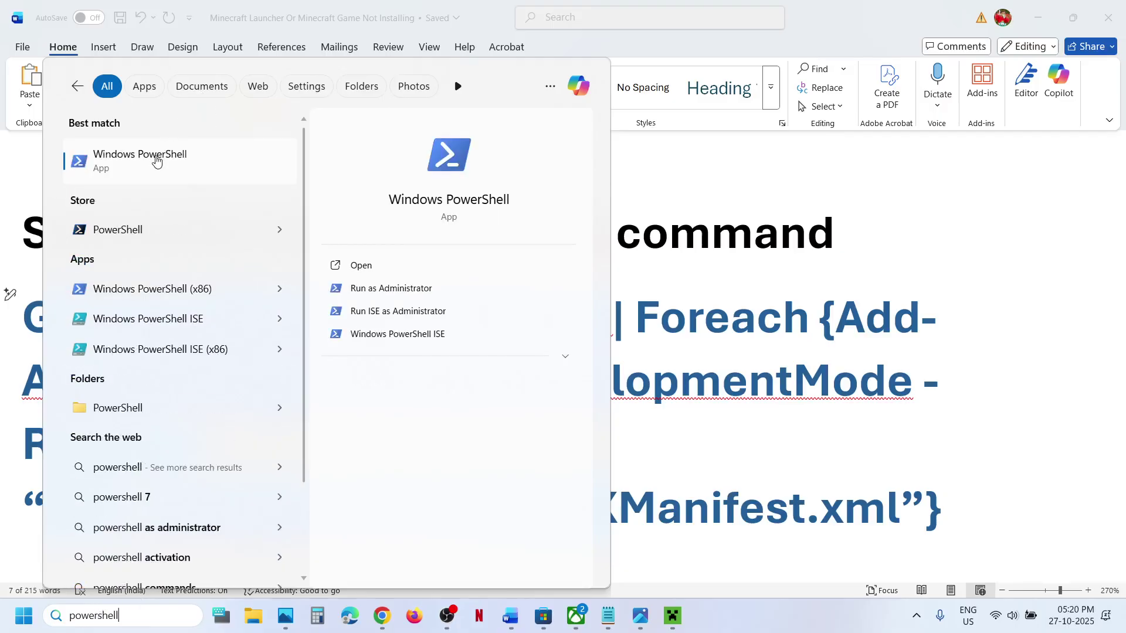
right_click(157, 161)
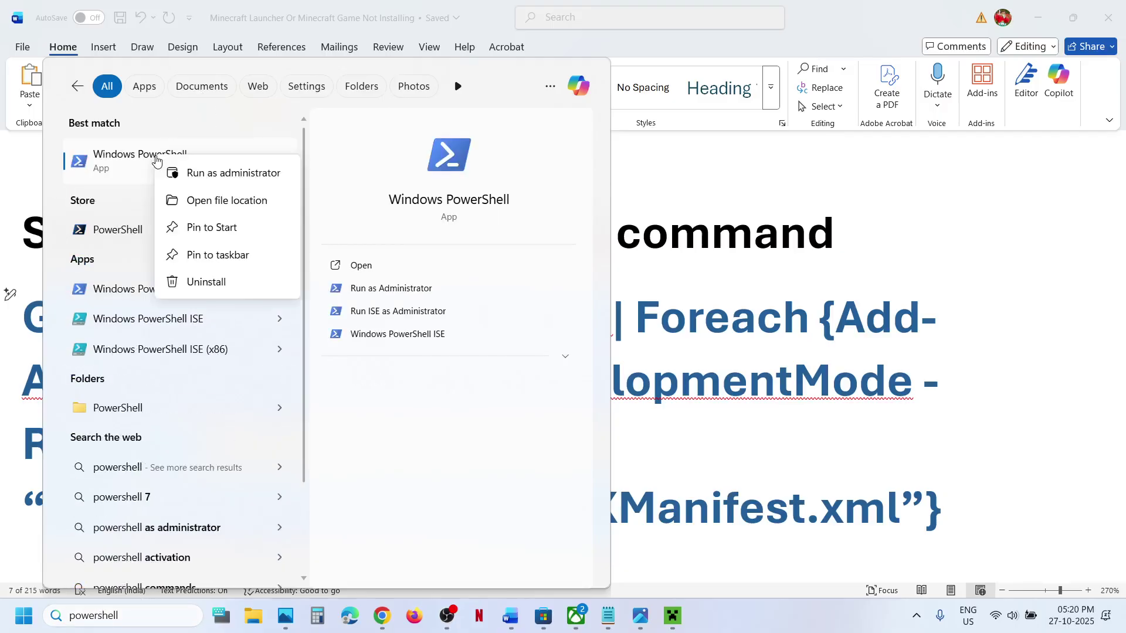
left_click(249, 179)
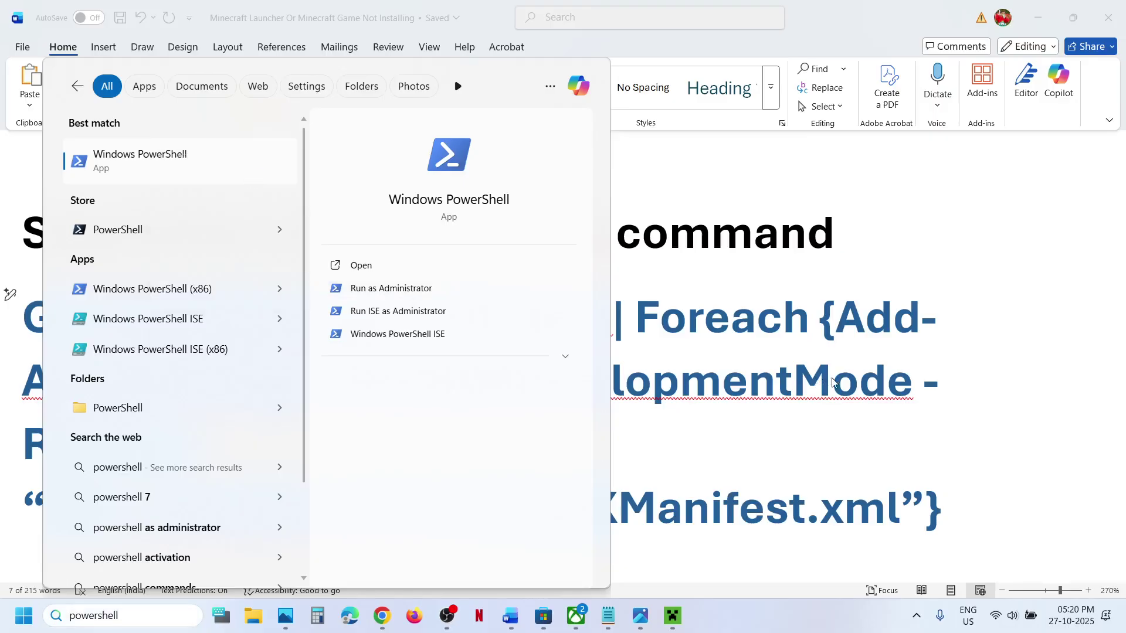
- Approve the admin prompt and paste the Get-AppxPackage re-register command into PowerShell
left_click(529, 426)
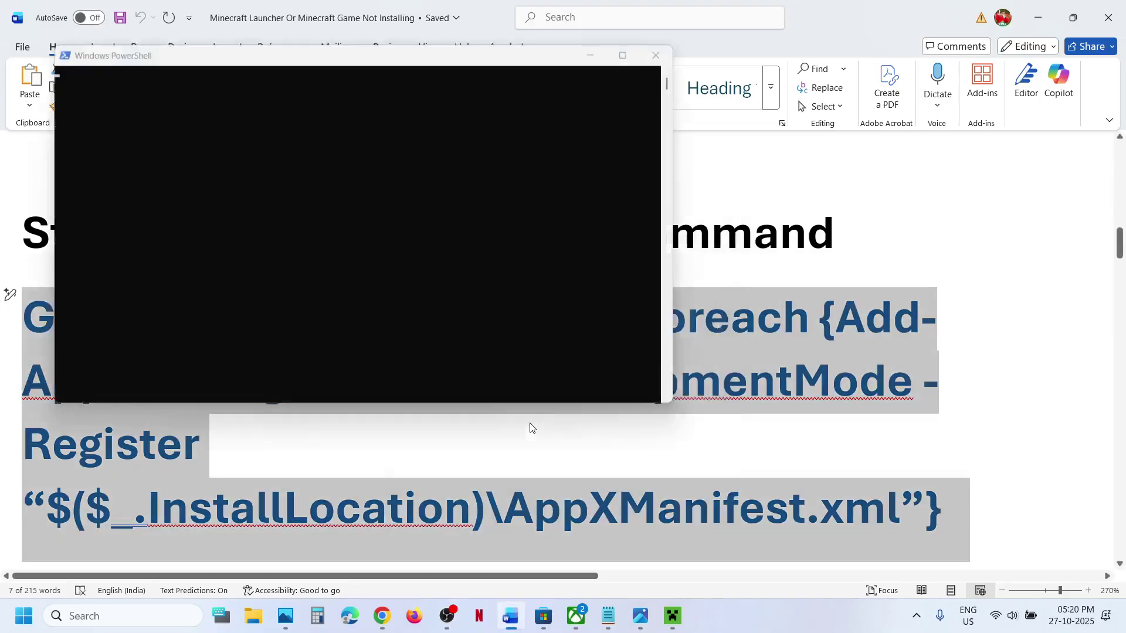
left_click(304, 157)
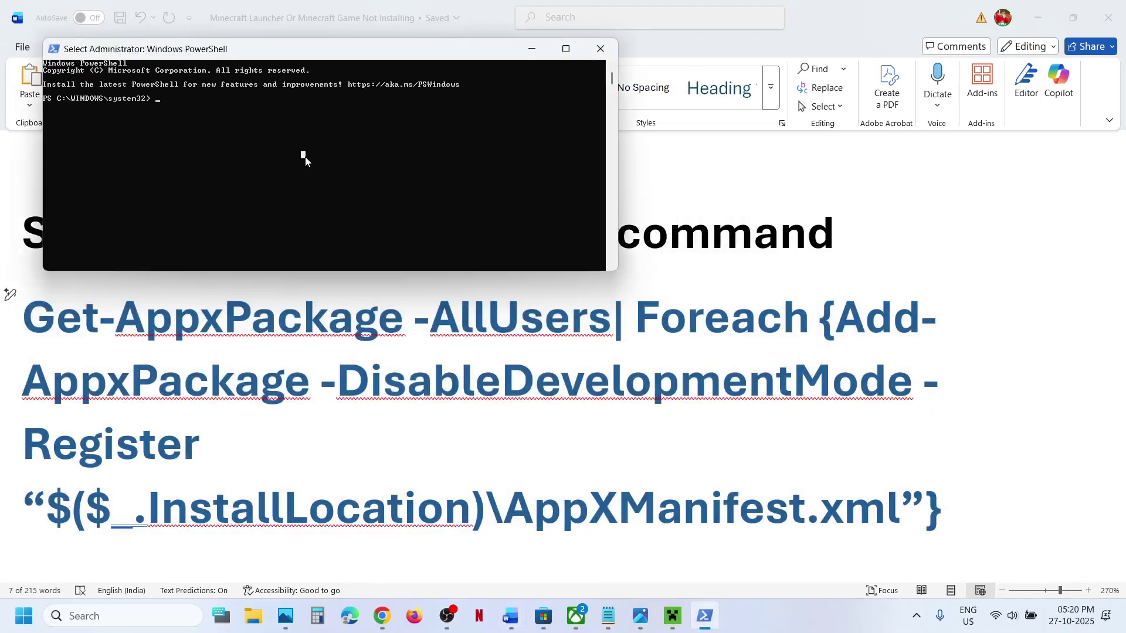
right_click(305, 158)
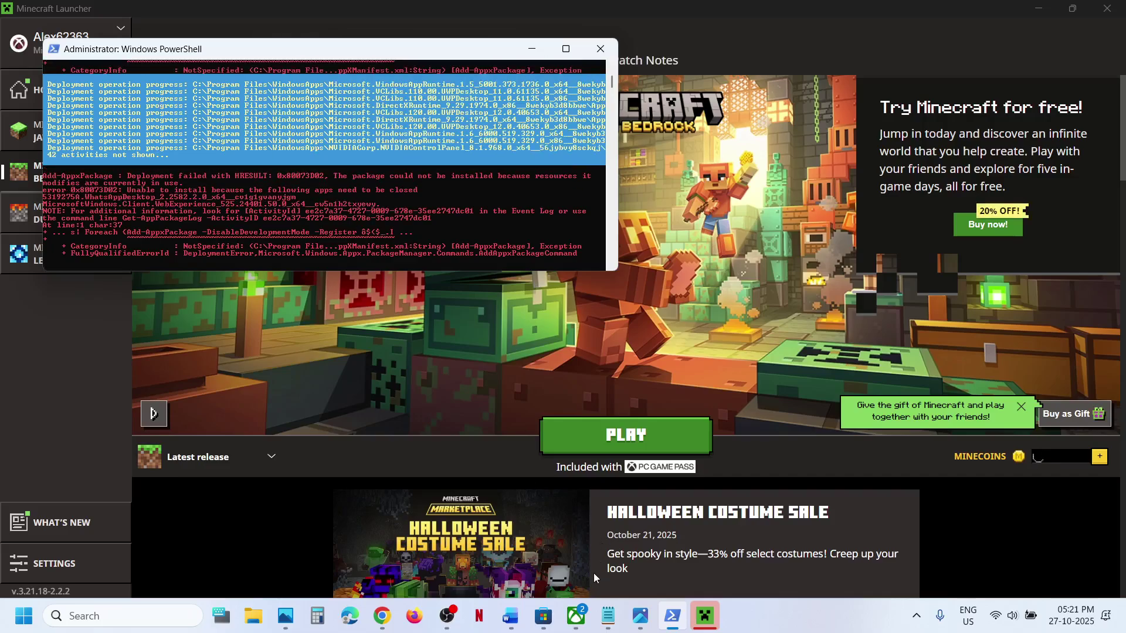
- Open File Explorer and browse C:\Users into the user's profile folder
left_click(539, 627)
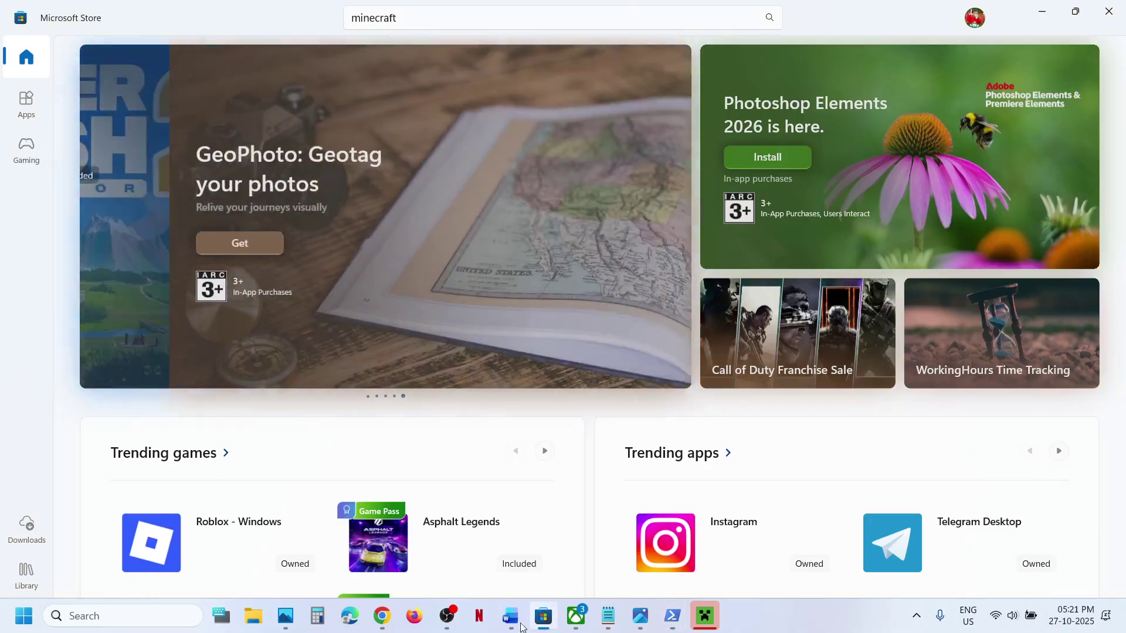
left_click(510, 615)
scroll(428, 392, "down", 5)
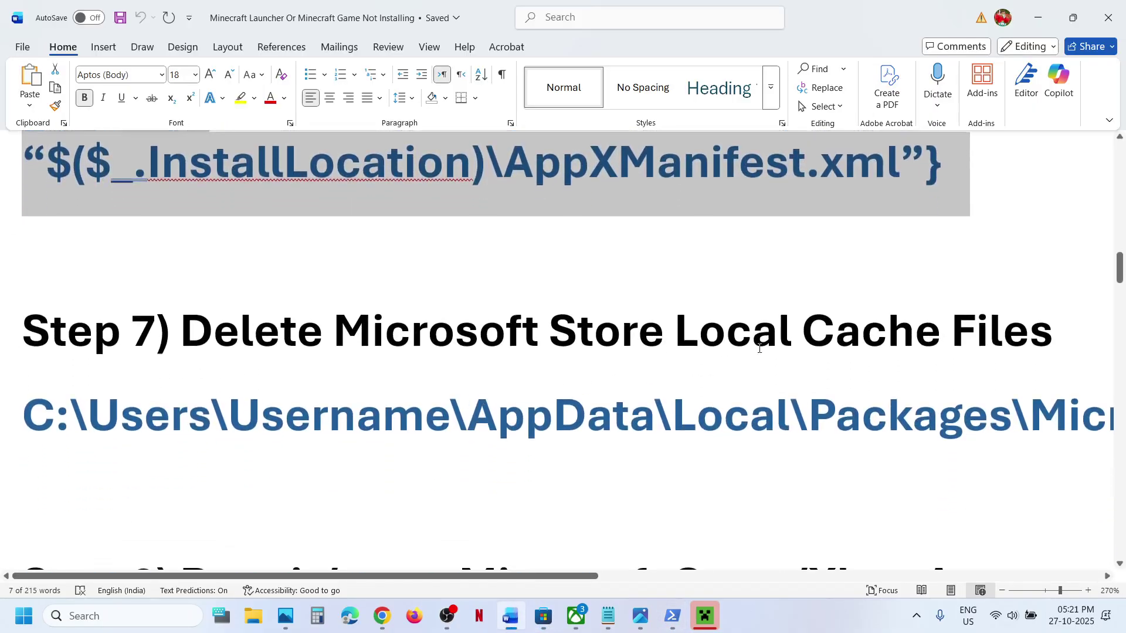
left_click(254, 616)
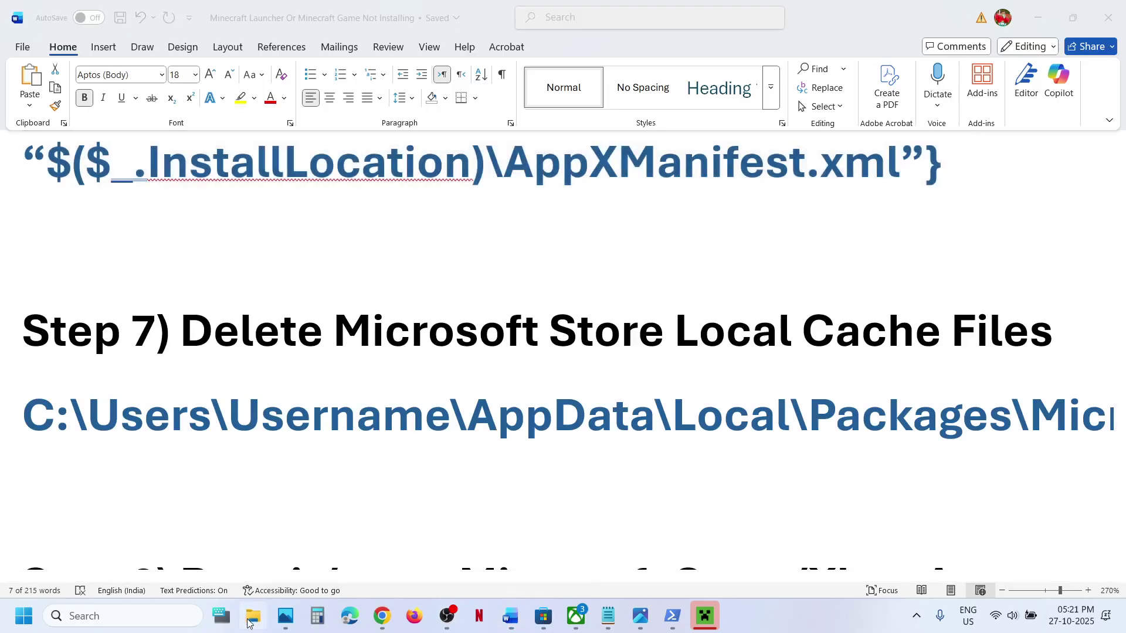
left_click(70, 350)
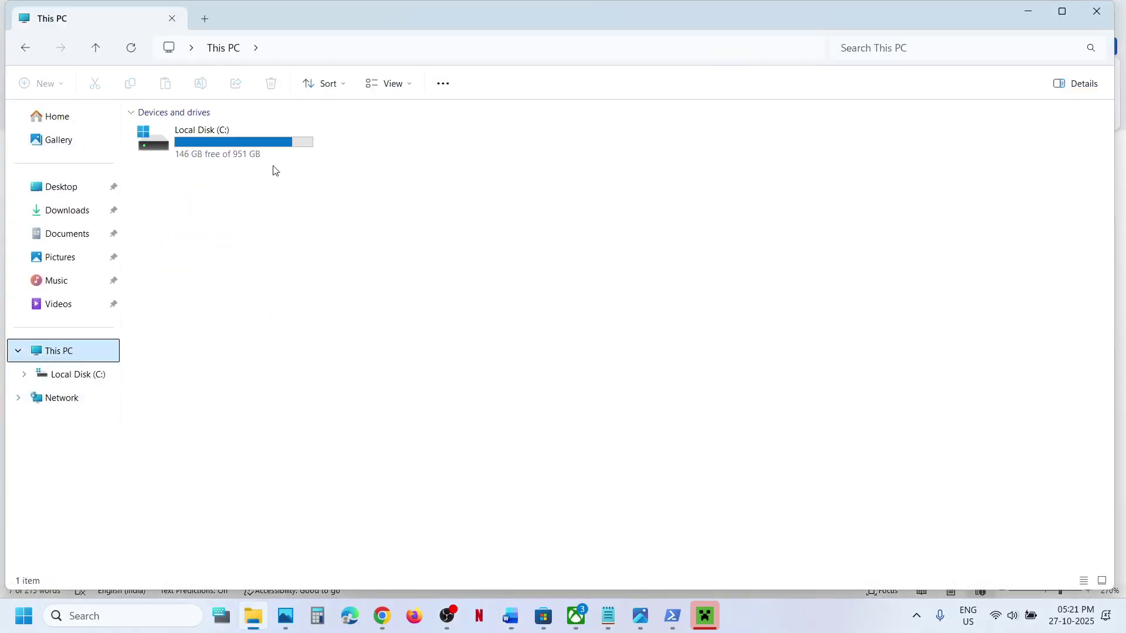
double_click(234, 164)
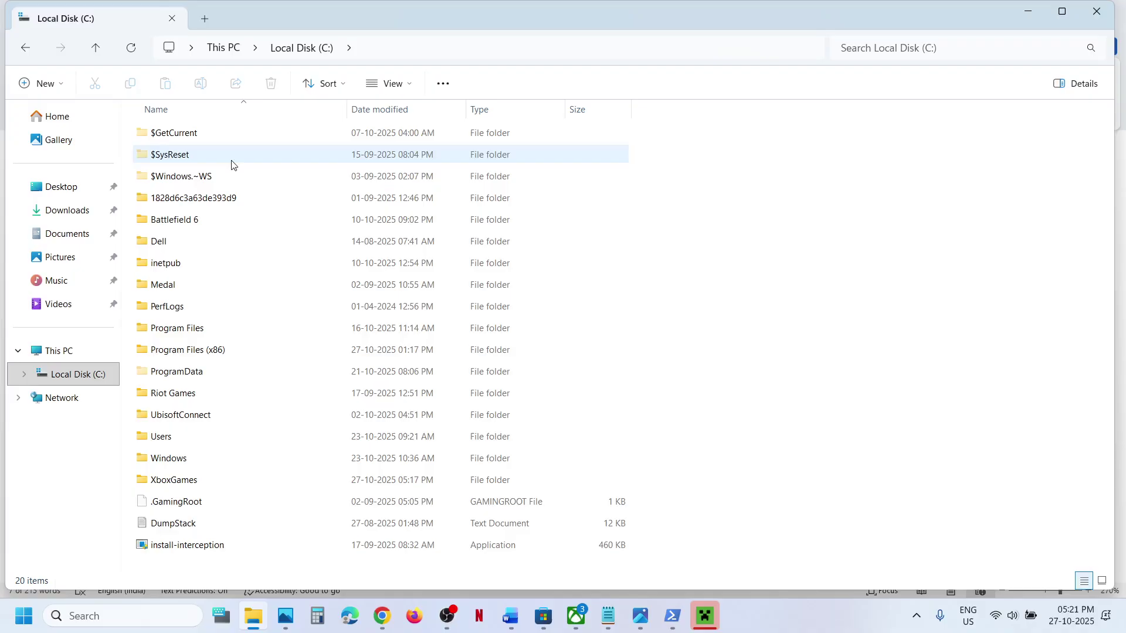
double_click(164, 436)
double_click(176, 134)
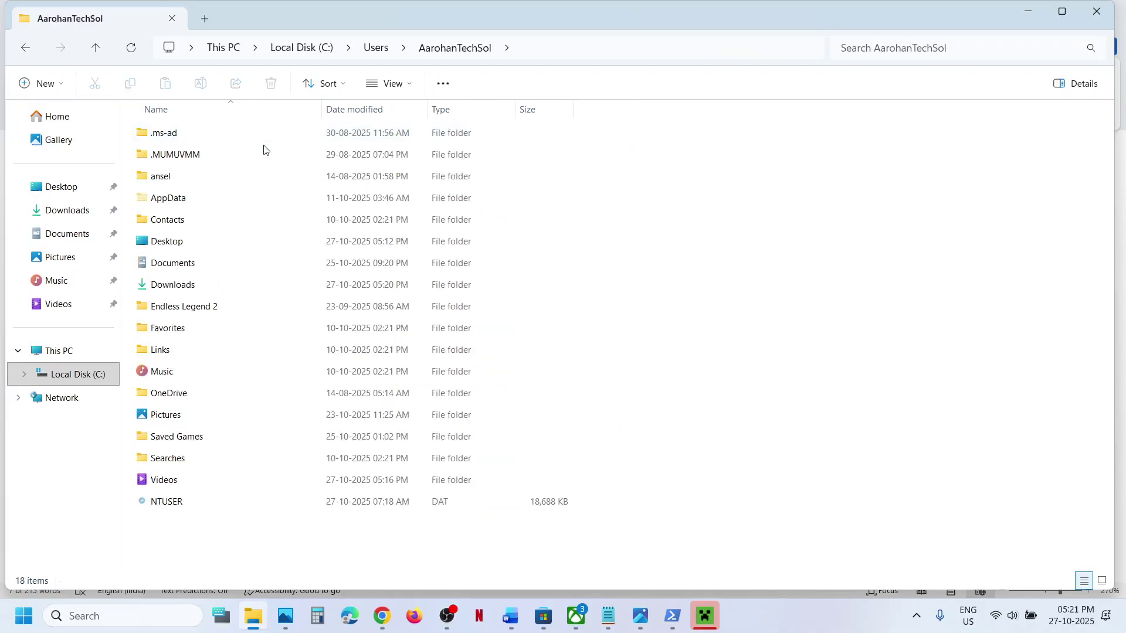
- Browse AppData\Local\Packages into the Microsoft.WindowsStore_8wekyb3d8bbwe package folder
left_click(181, 201)
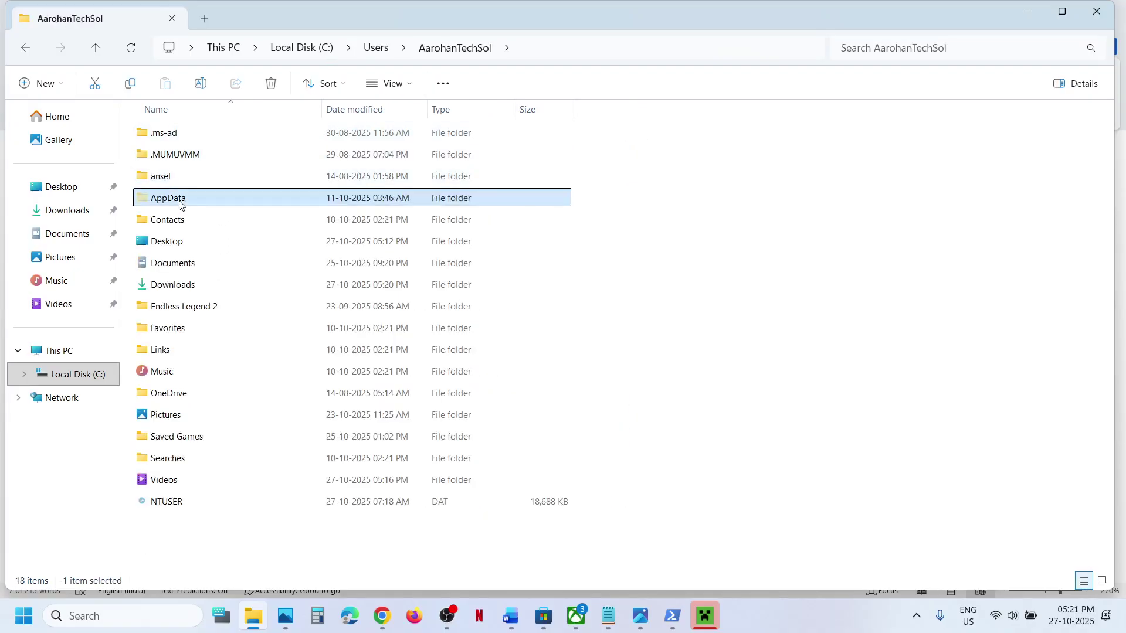
left_click(410, 85)
mouse_move(386, 359)
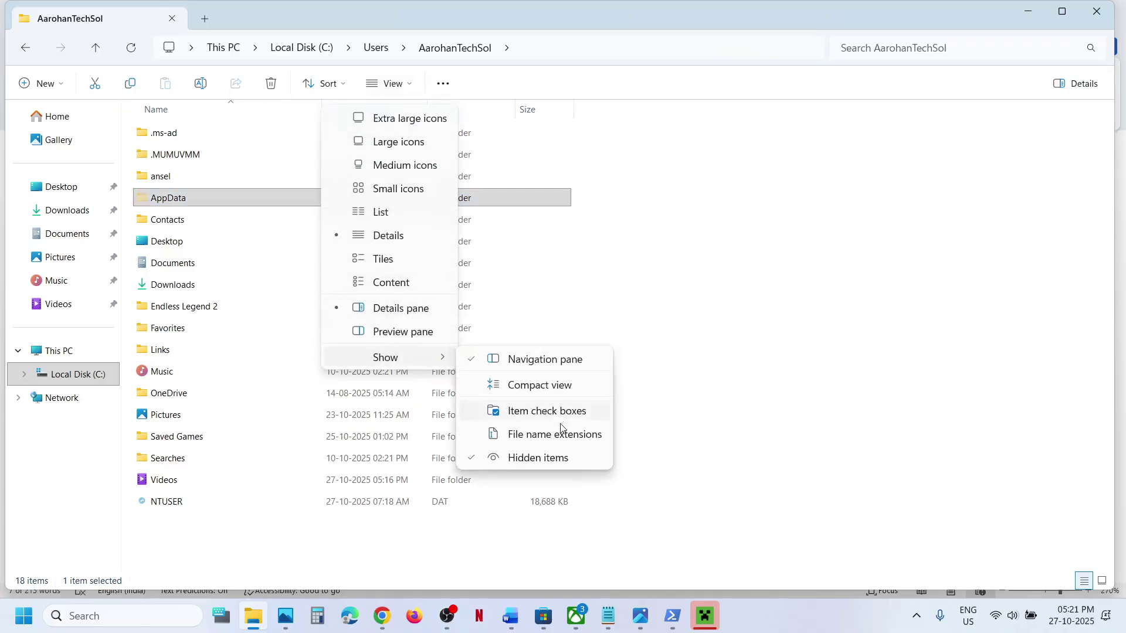
left_click(194, 197)
double_click(195, 197)
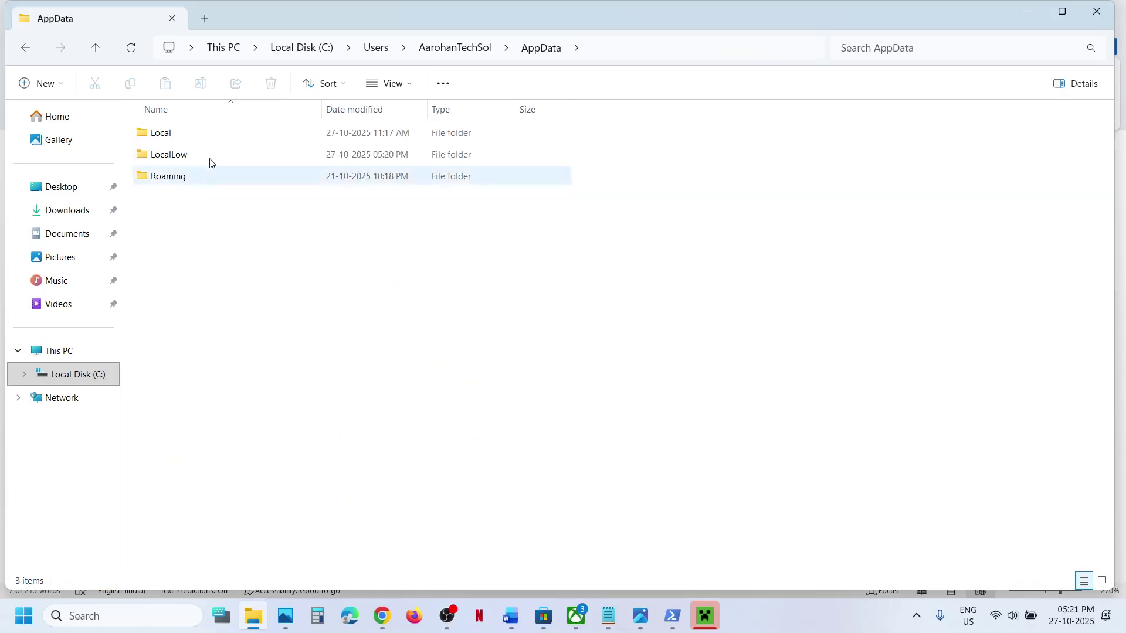
double_click(179, 143)
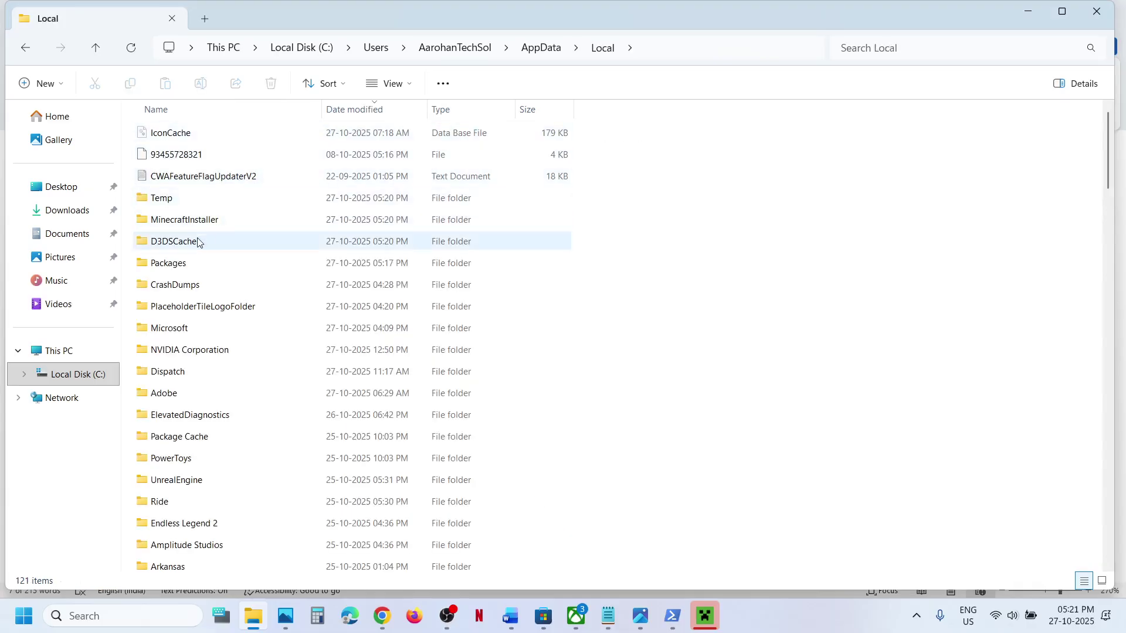
double_click(179, 267)
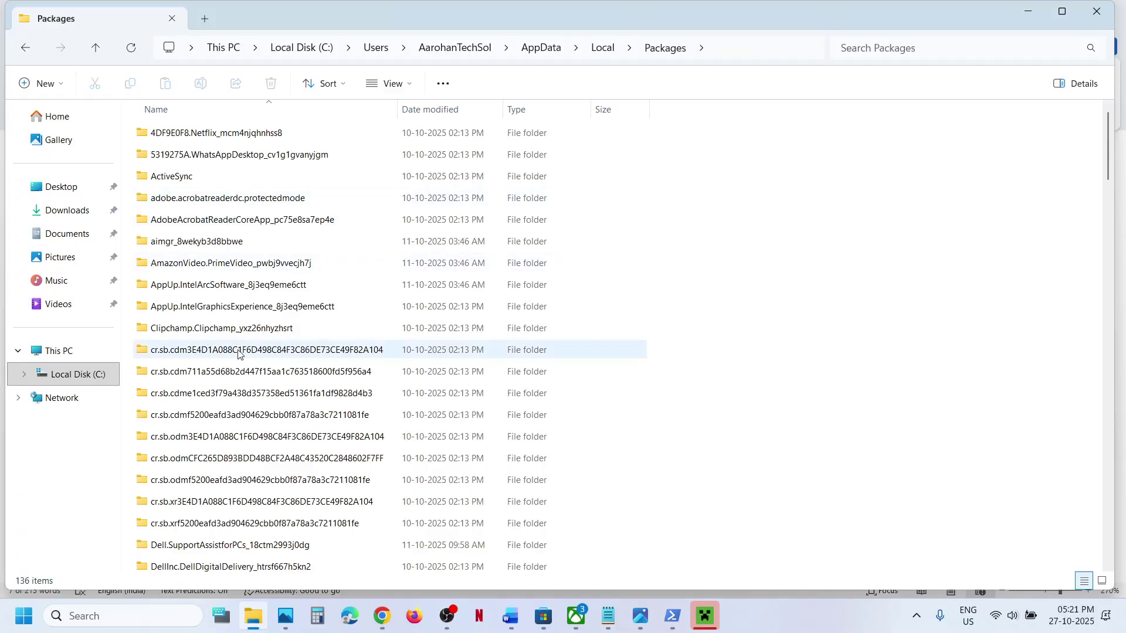
scroll(238, 354, "down", 7)
scroll(238, 355, "down", 18)
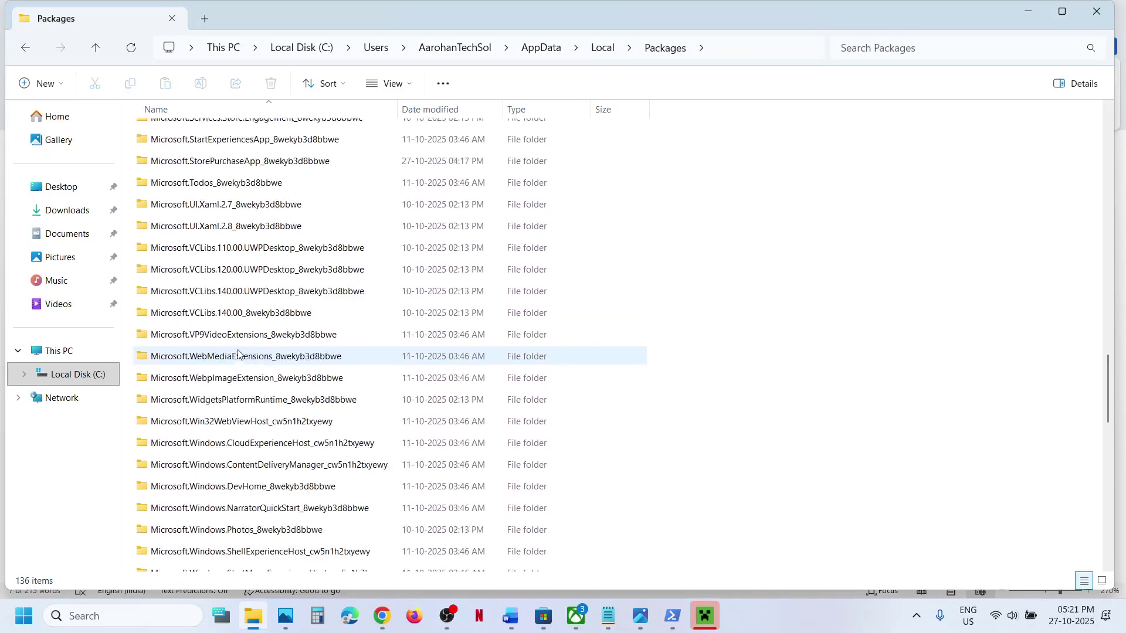
scroll(238, 354, "down", 12)
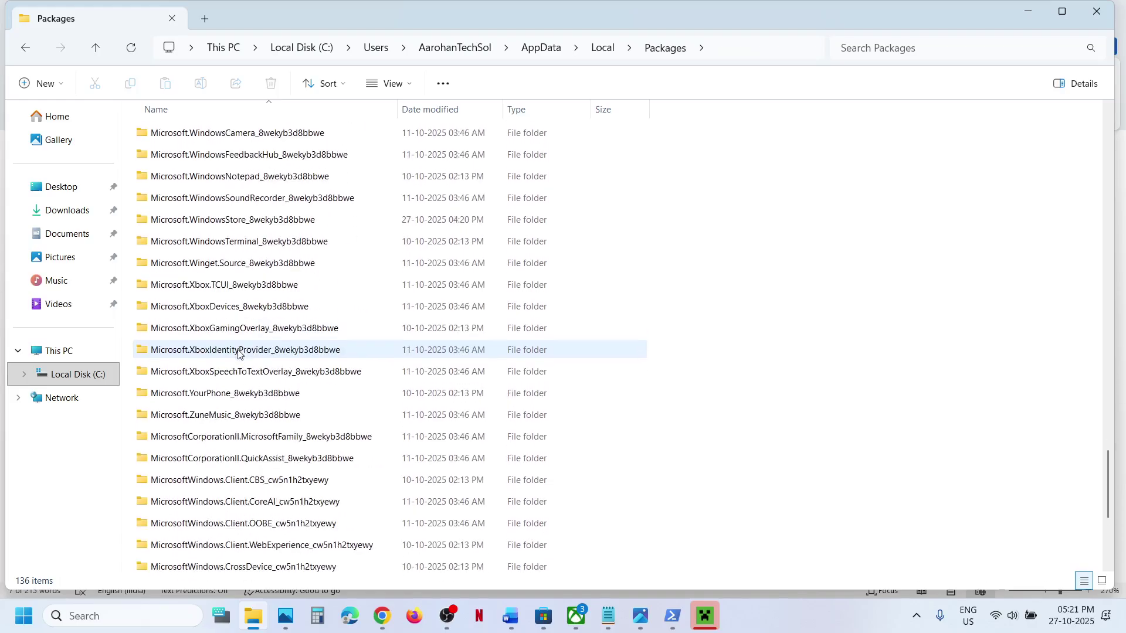
left_click(237, 227)
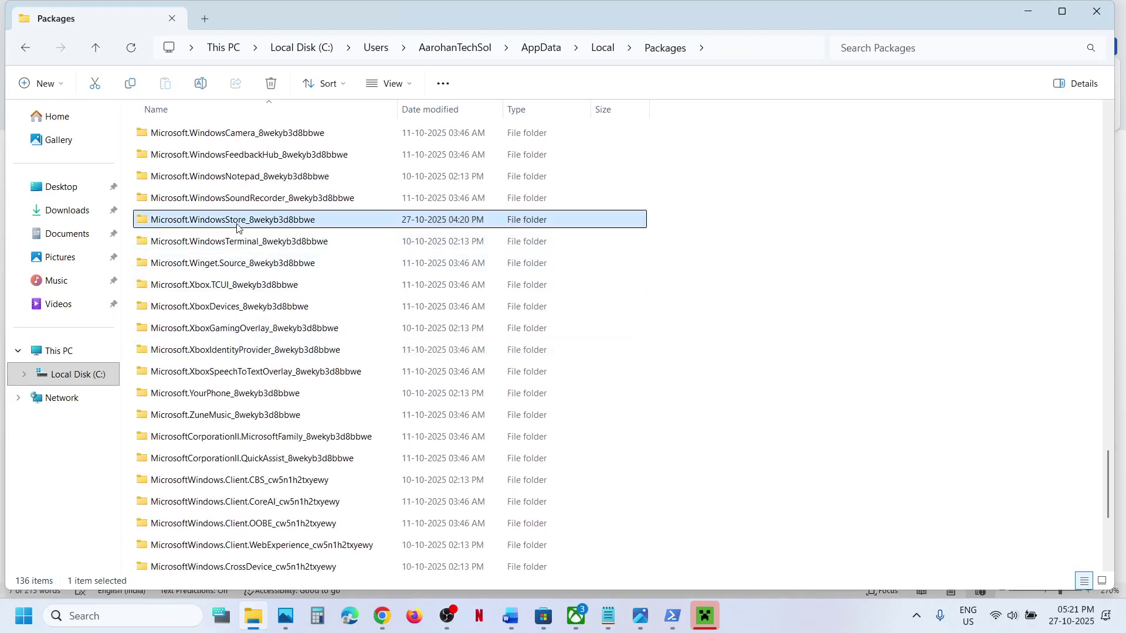
double_click(269, 226)
- Delete the LocalCache folder and close File Explorer
left_click(176, 180)
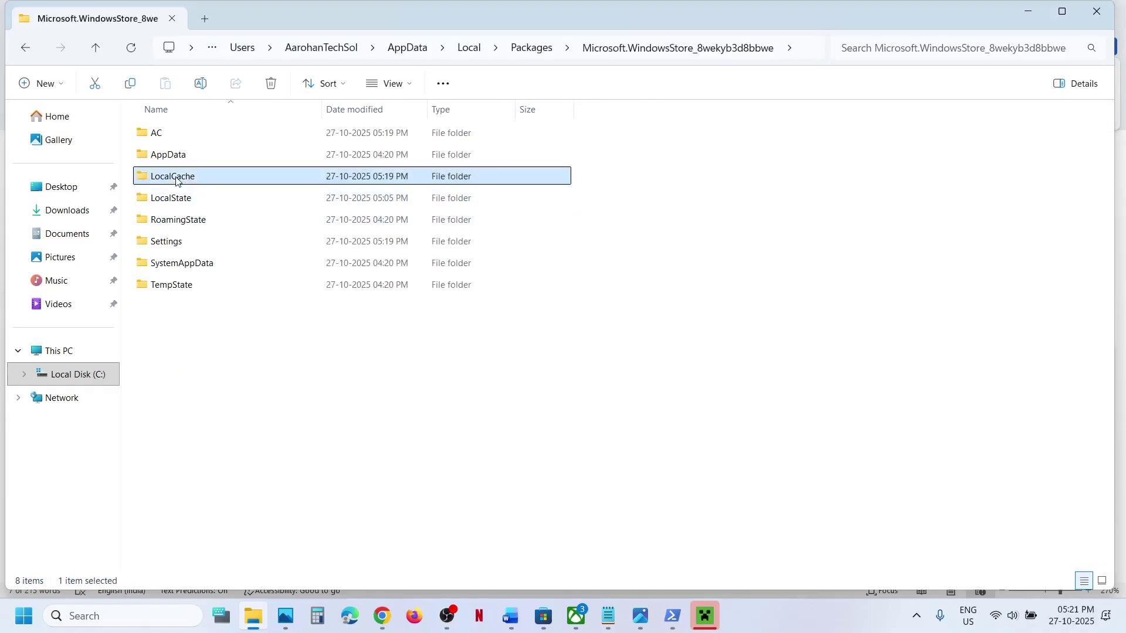
right_click(176, 179)
left_click(344, 154)
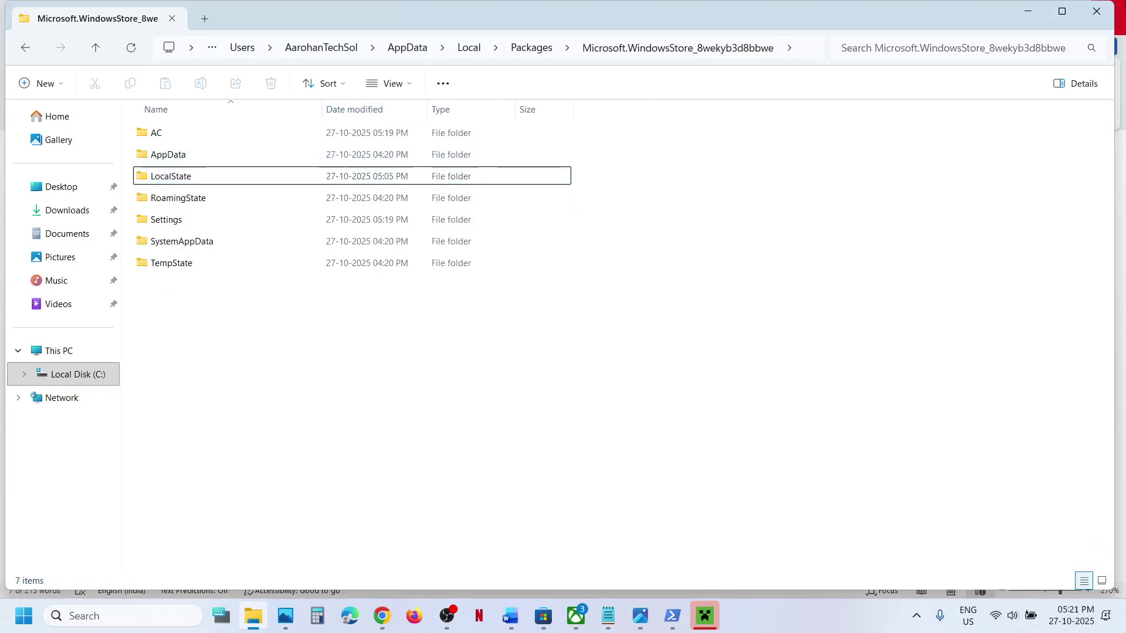
left_click(1097, 11)
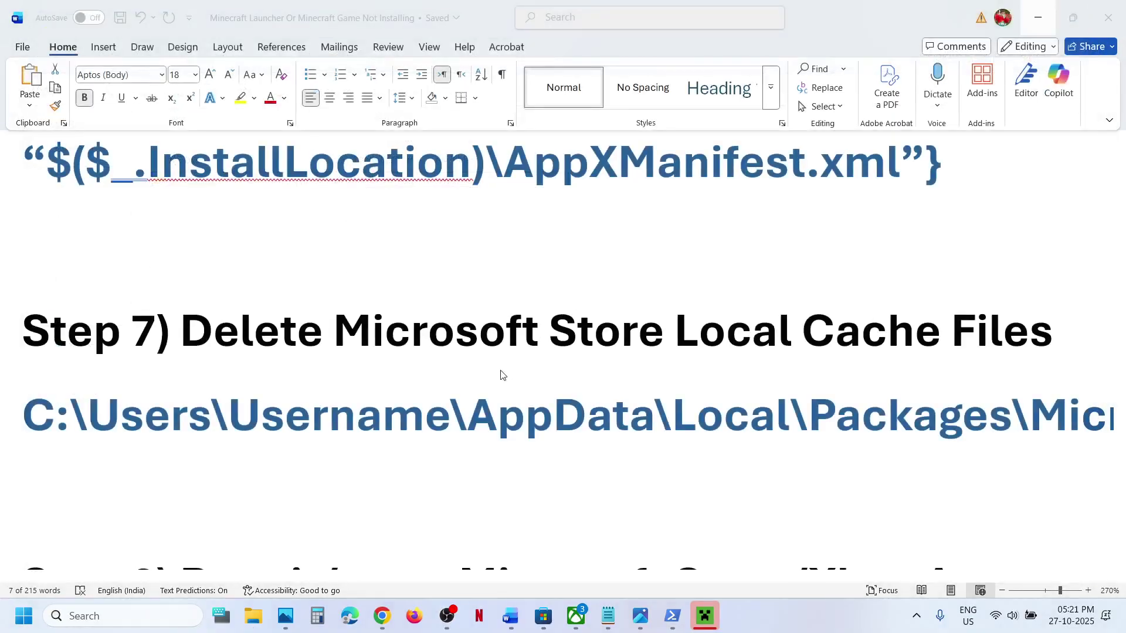
- Search 'store' and open Microsoft Store's App settings page
scroll(503, 375, "down", 3)
scroll(502, 376, "up", 1)
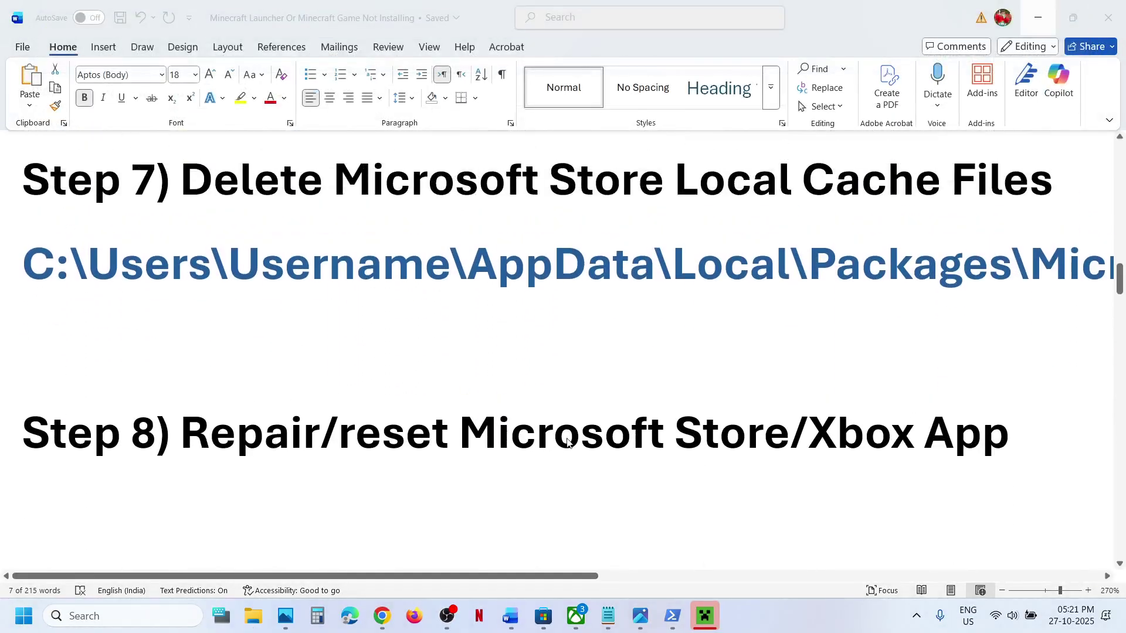
left_click(112, 615)
type("store")
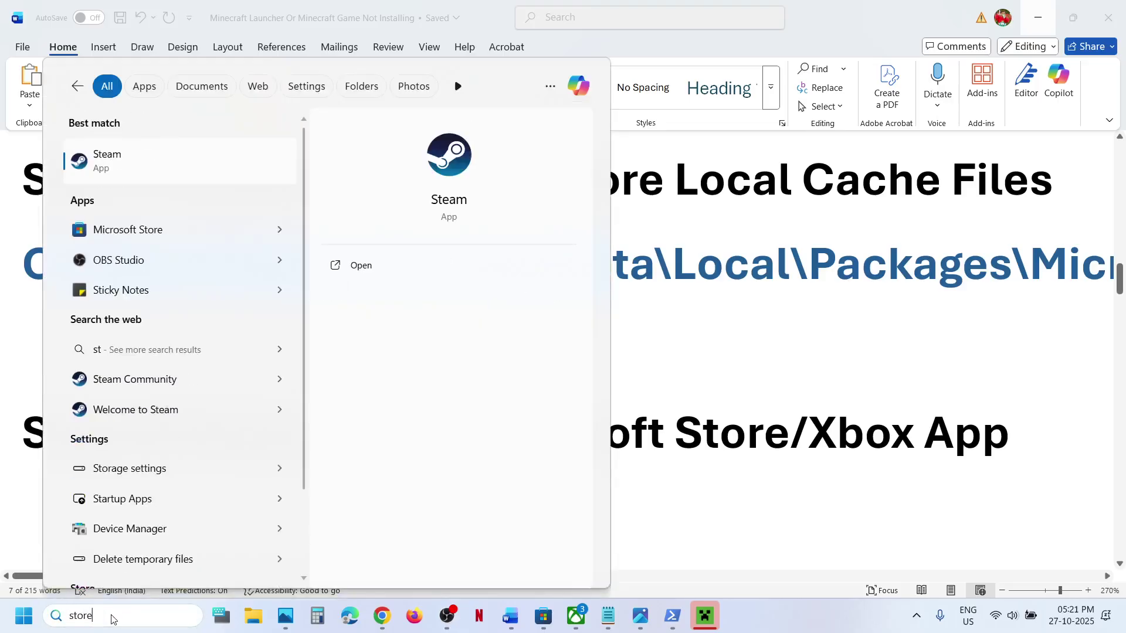
right_click(164, 162)
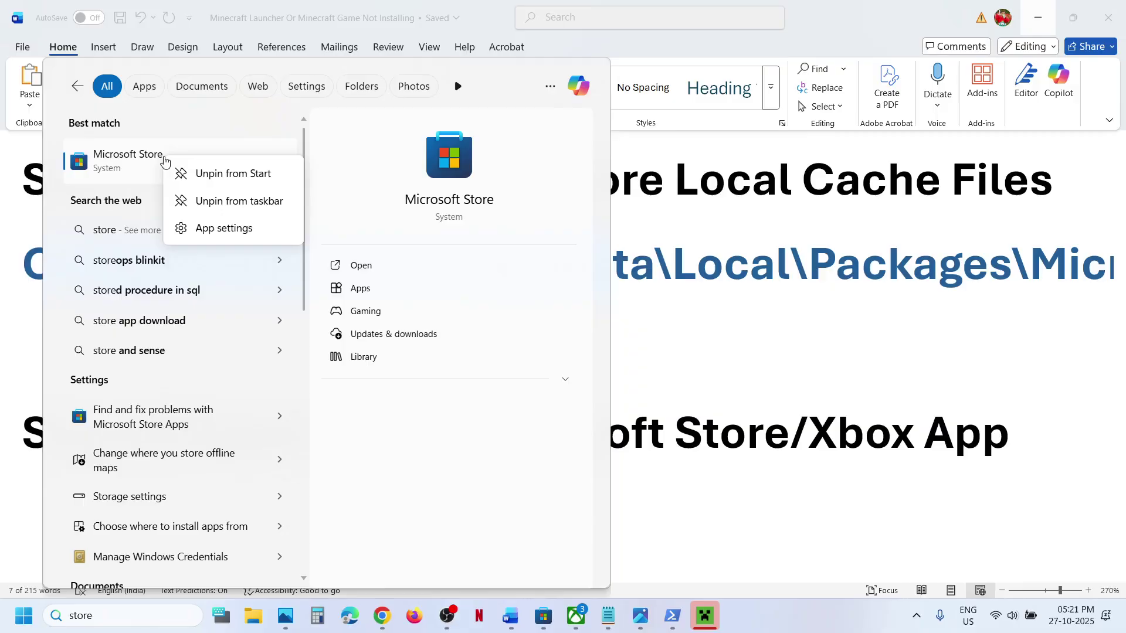
left_click(240, 228)
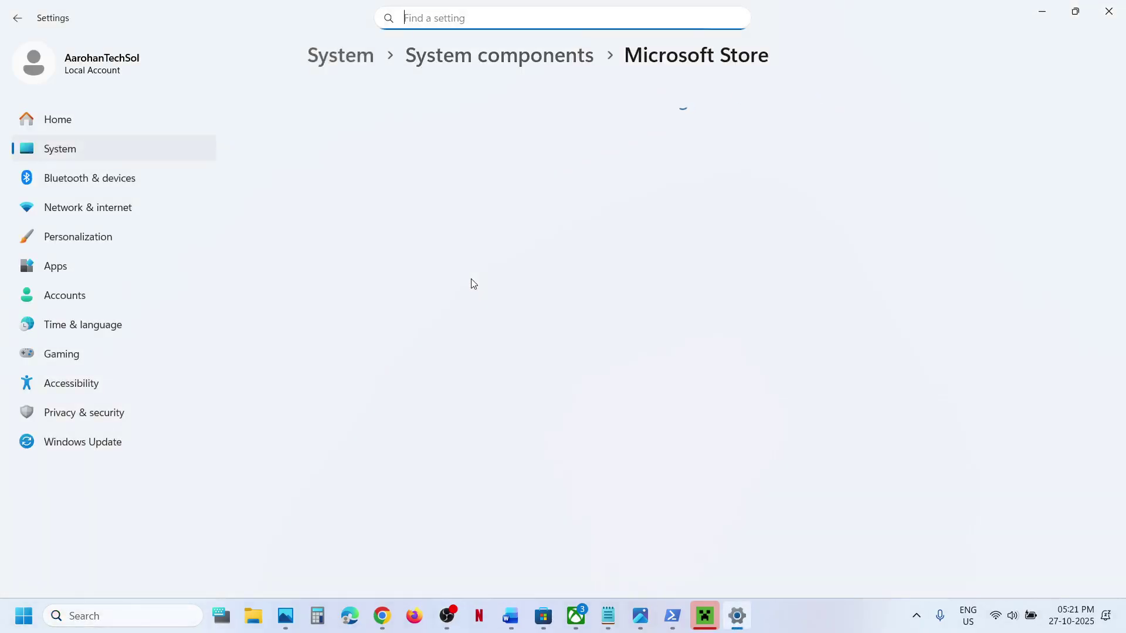
- Terminate, repair, then reset Microsoft Store, confirming the reset
scroll(392, 426, "down", 5)
scroll(392, 427, "down", 4)
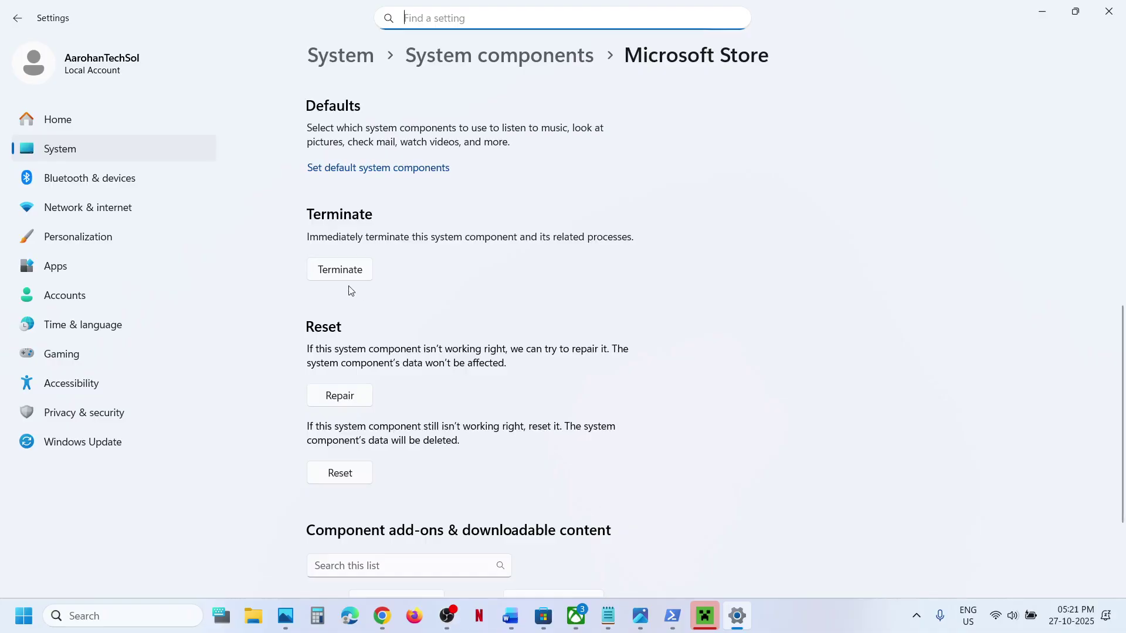
left_click(339, 270)
left_click(340, 396)
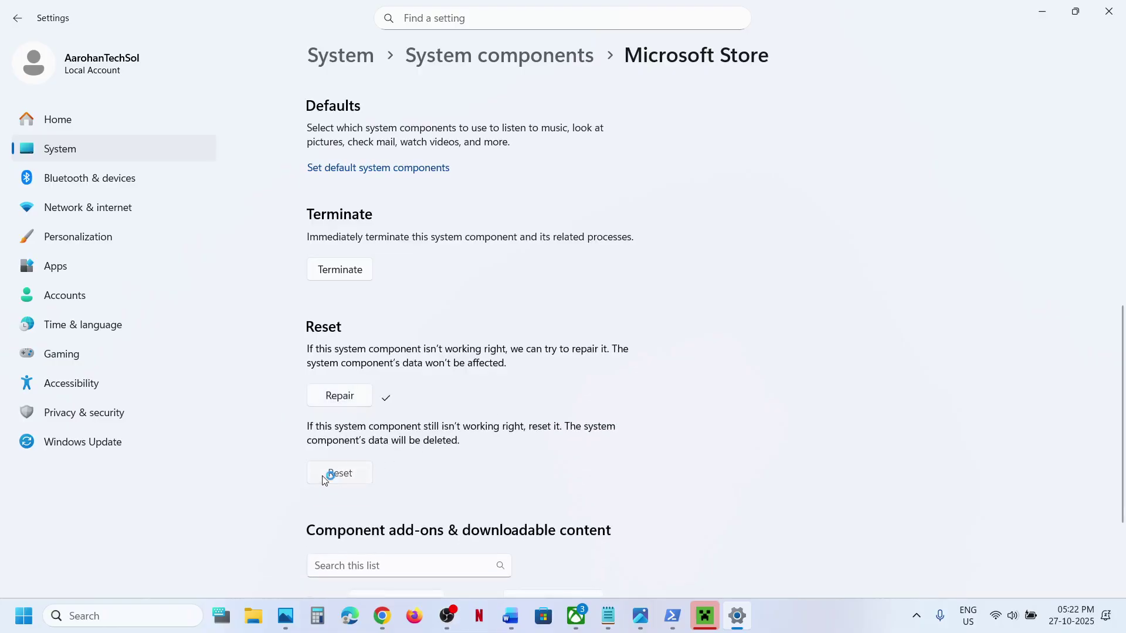
left_click(324, 476)
left_click(417, 433)
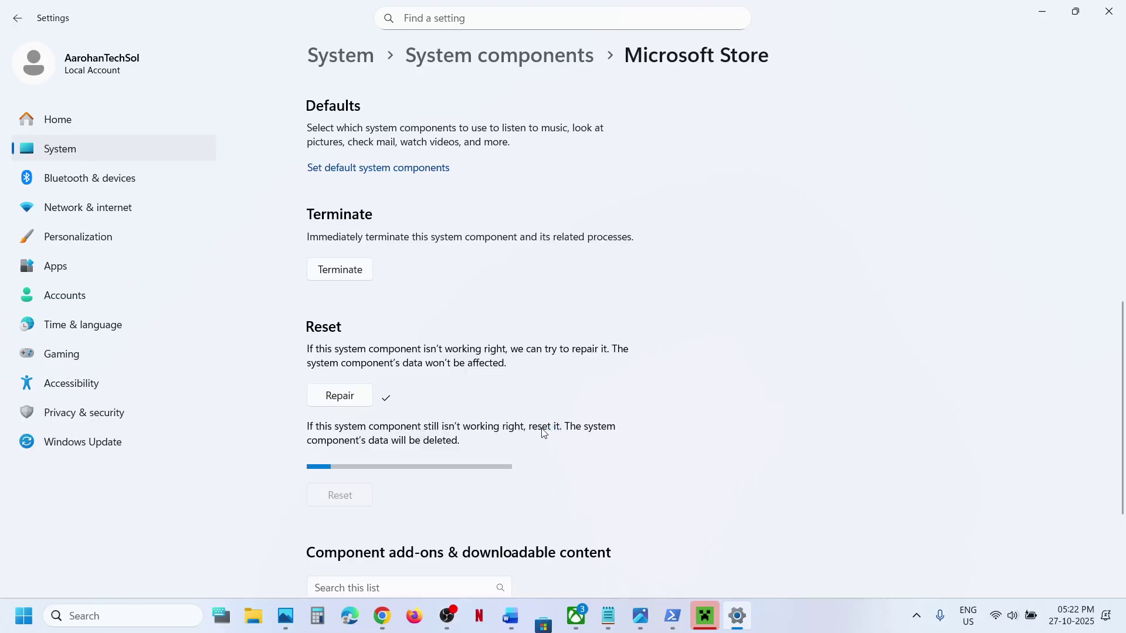
left_click(132, 623)
type("xbox")
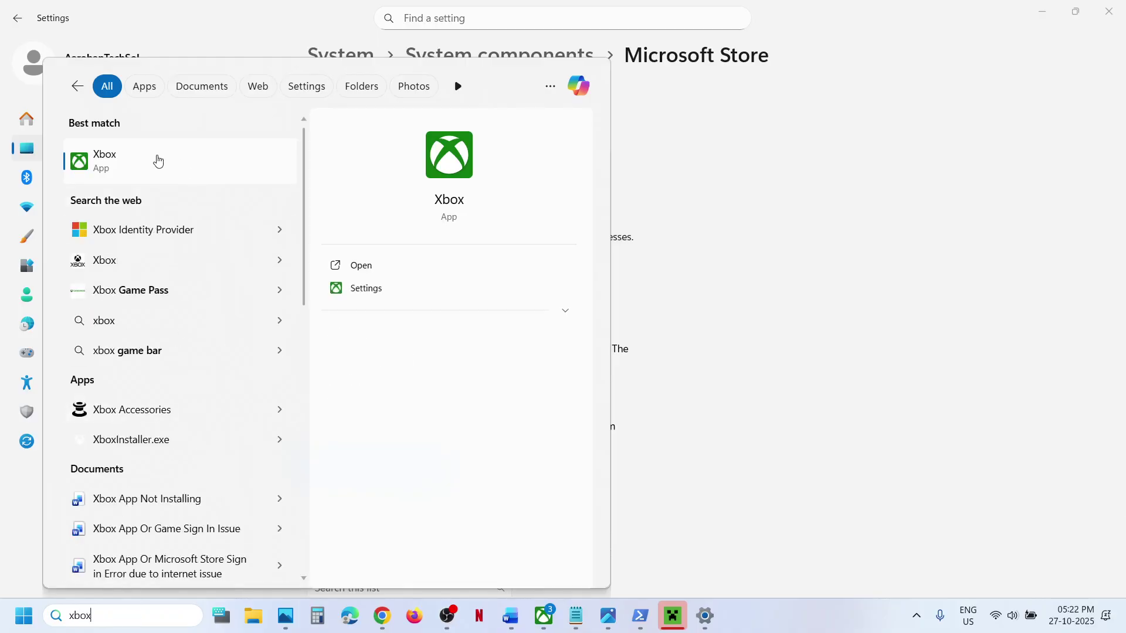
- Open the Xbox app's settings, run Repair, then Reset and confirm
right_click(158, 161)
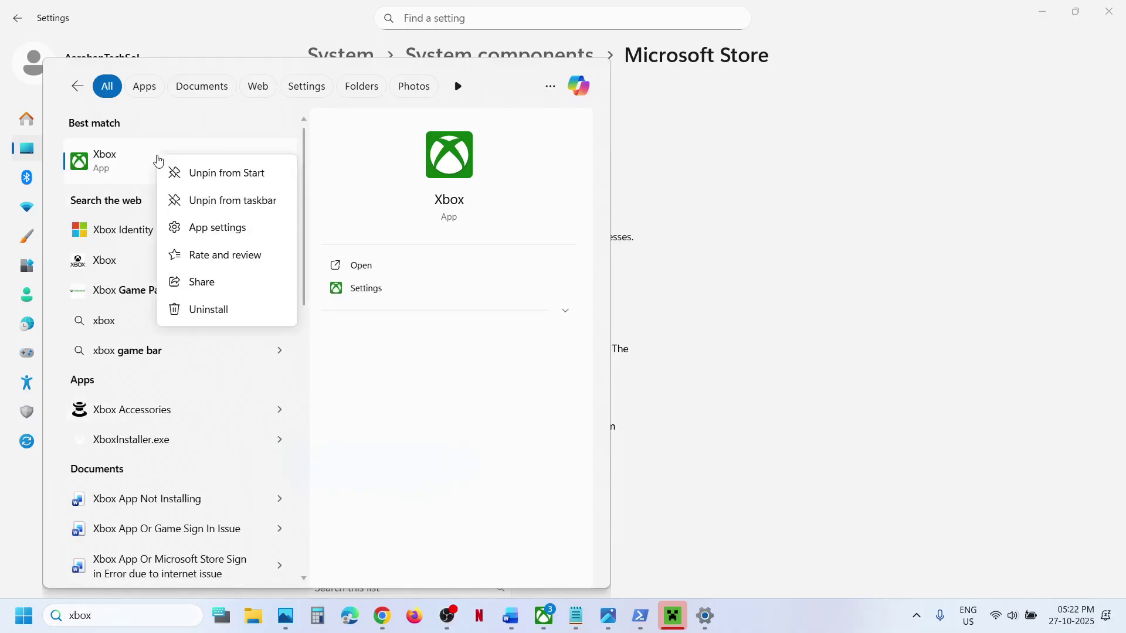
left_click(226, 235)
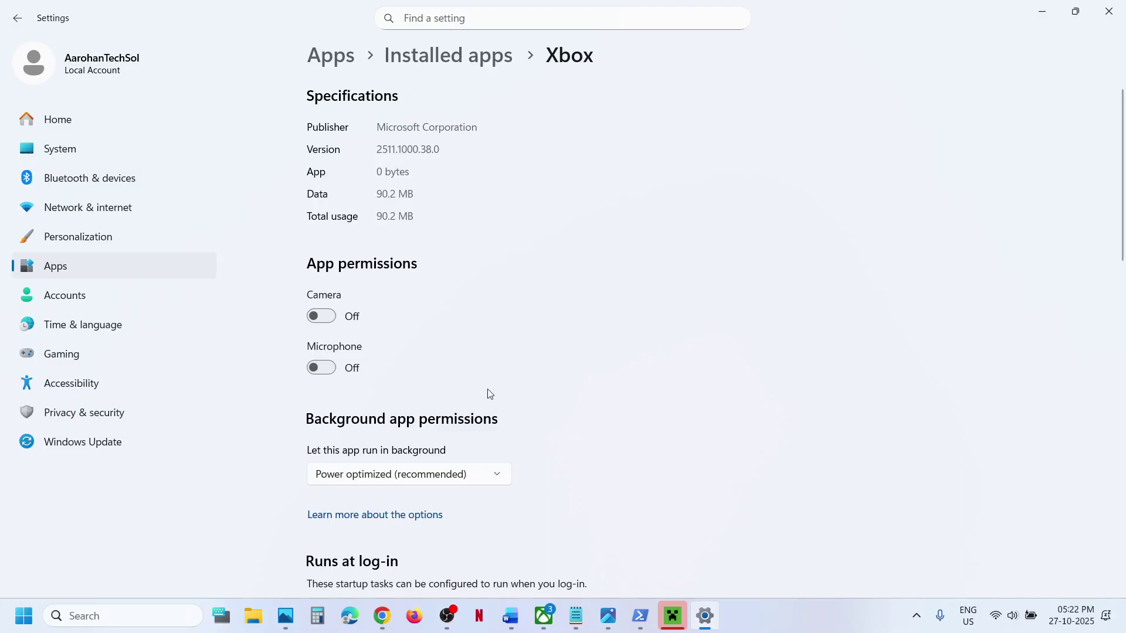
scroll(489, 393, "down", 10)
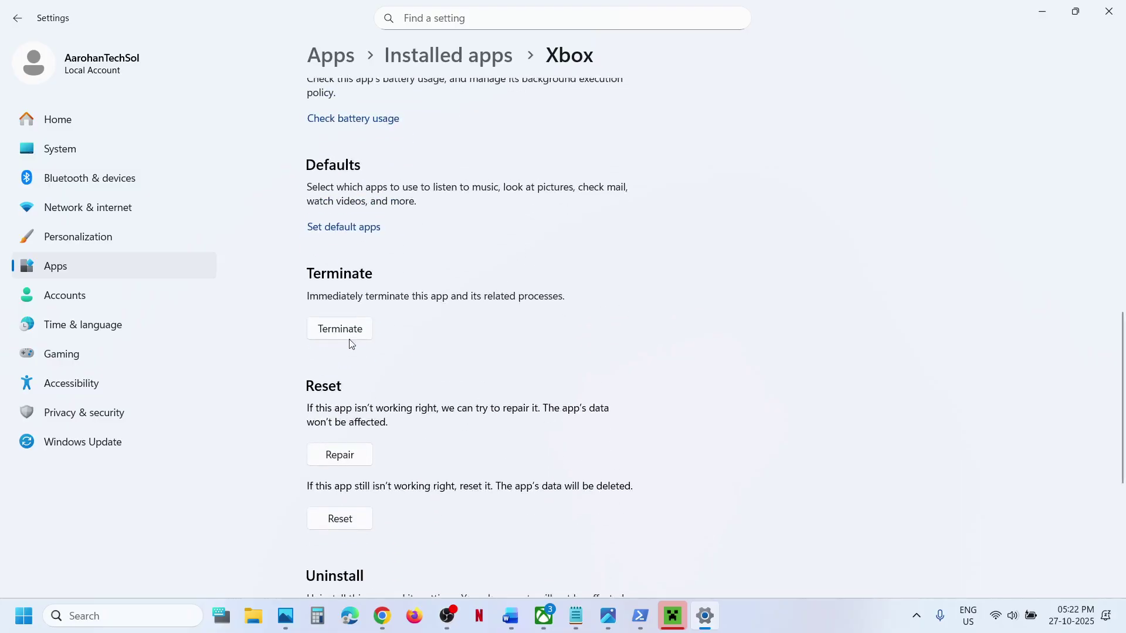
left_click(346, 453)
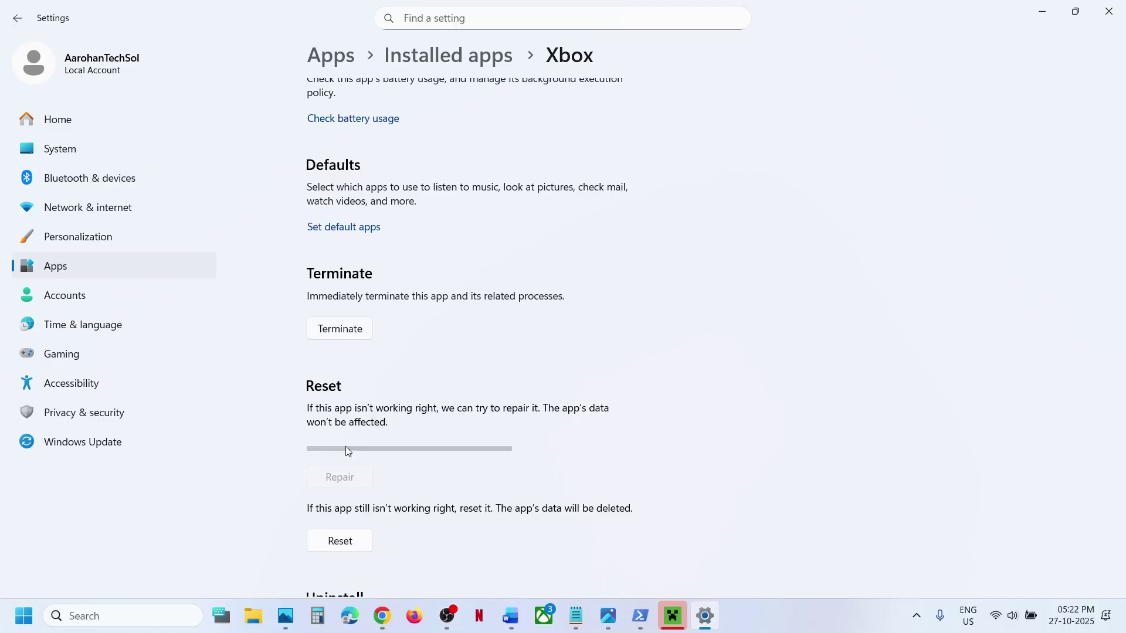
scroll(346, 447, "down", 1)
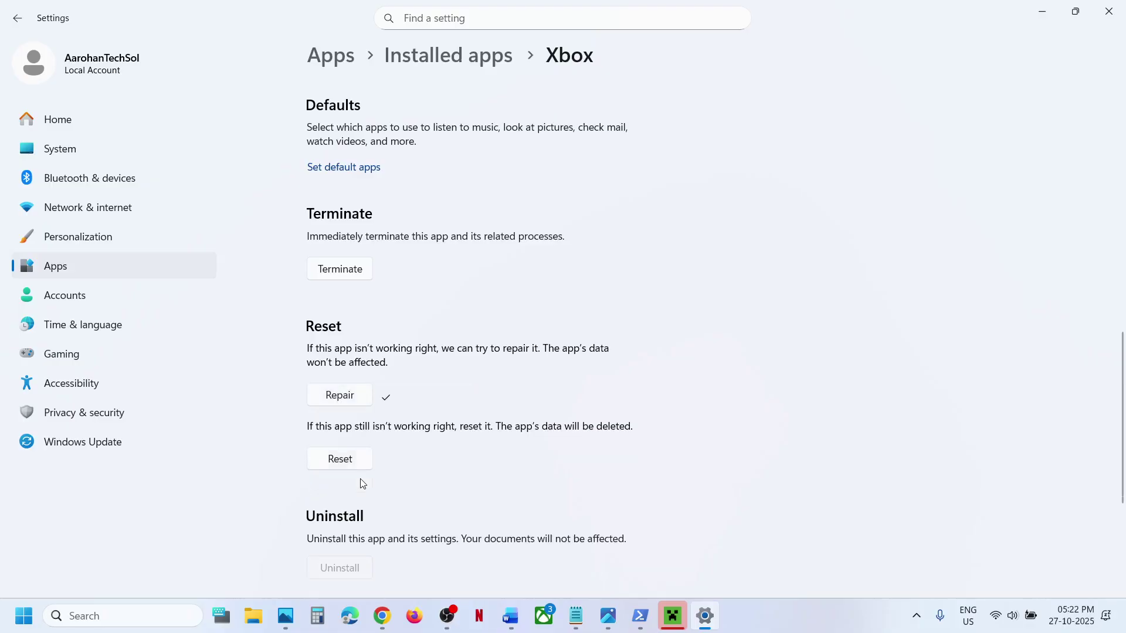
left_click(339, 463)
left_click(405, 428)
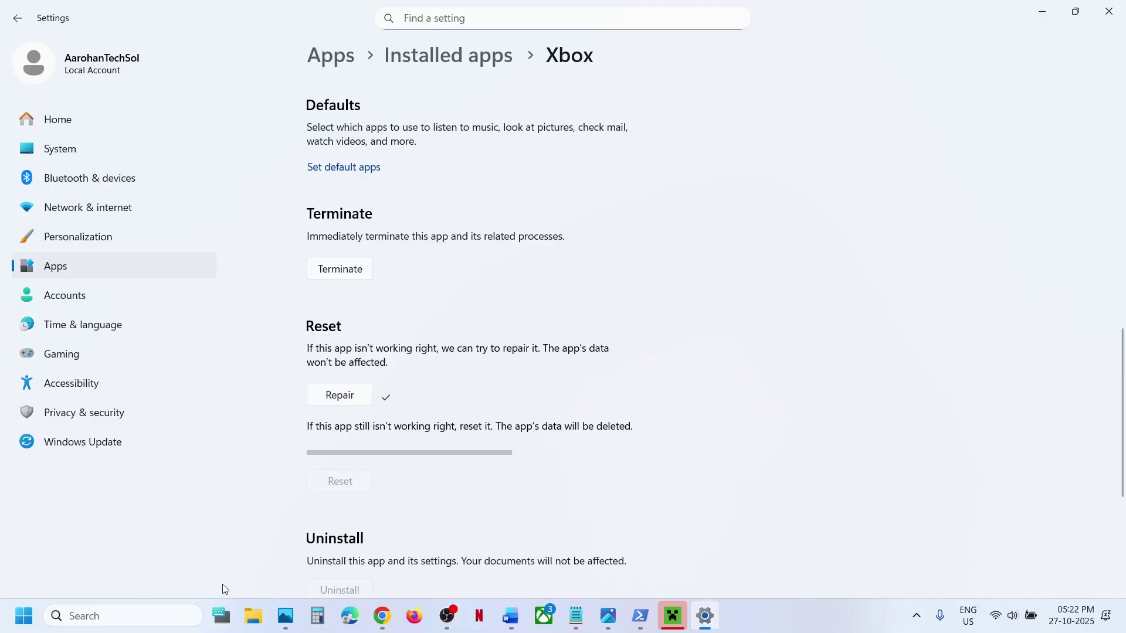
- Launch Microsoft Store, go to Downloads and check for updates, finding an Epic Games Store update
left_click(519, 623)
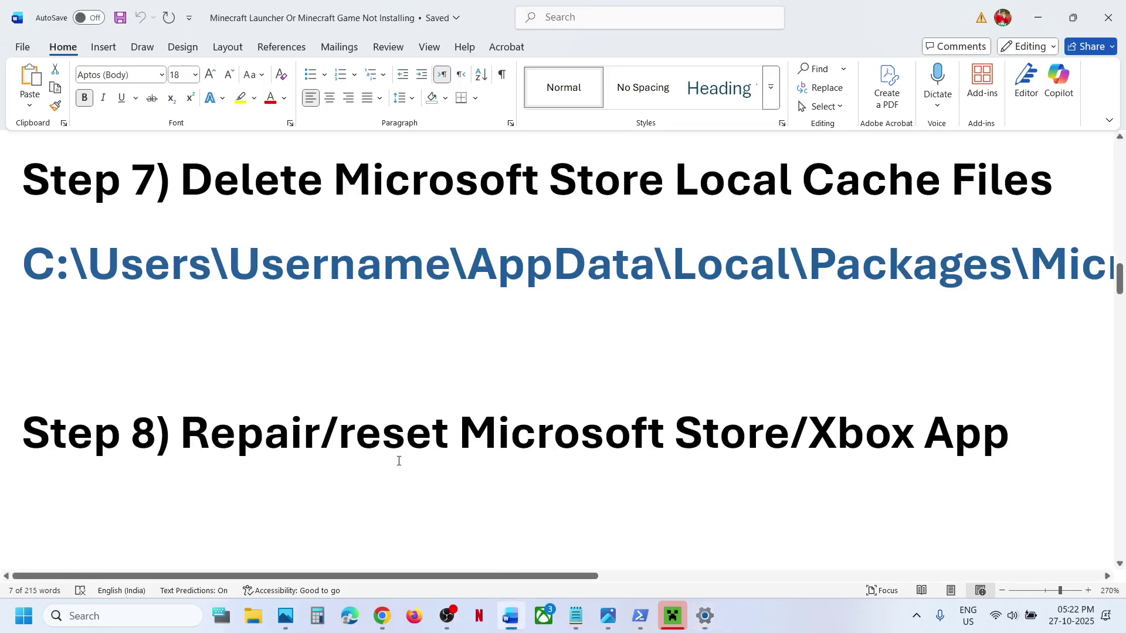
scroll(392, 460, "down", 1)
scroll(392, 460, "up", 3)
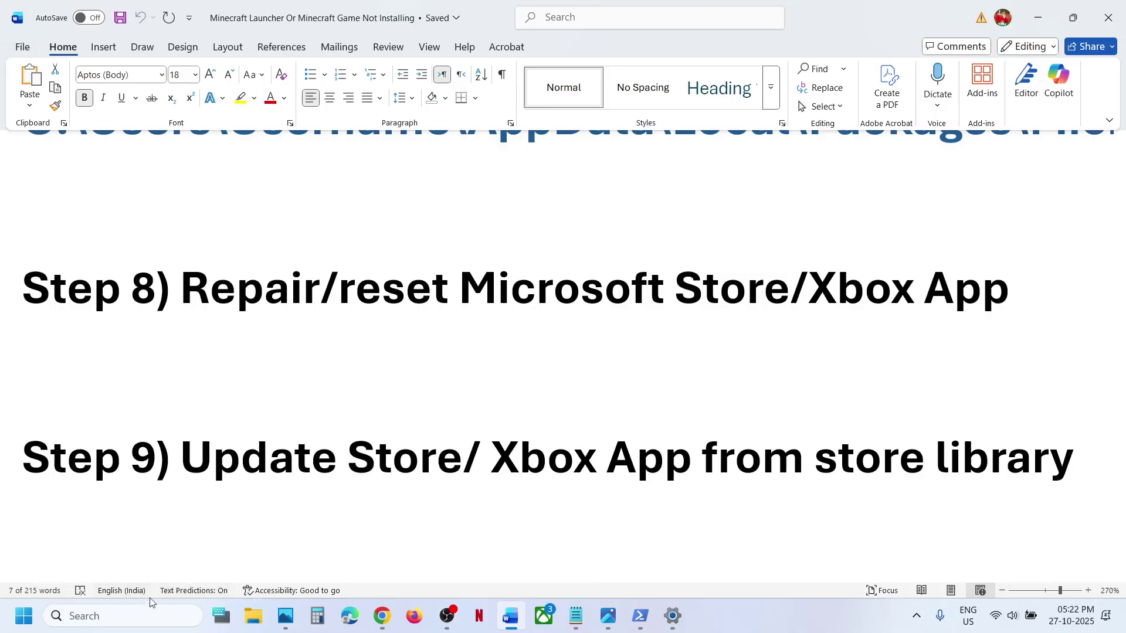
left_click(132, 617)
type("store")
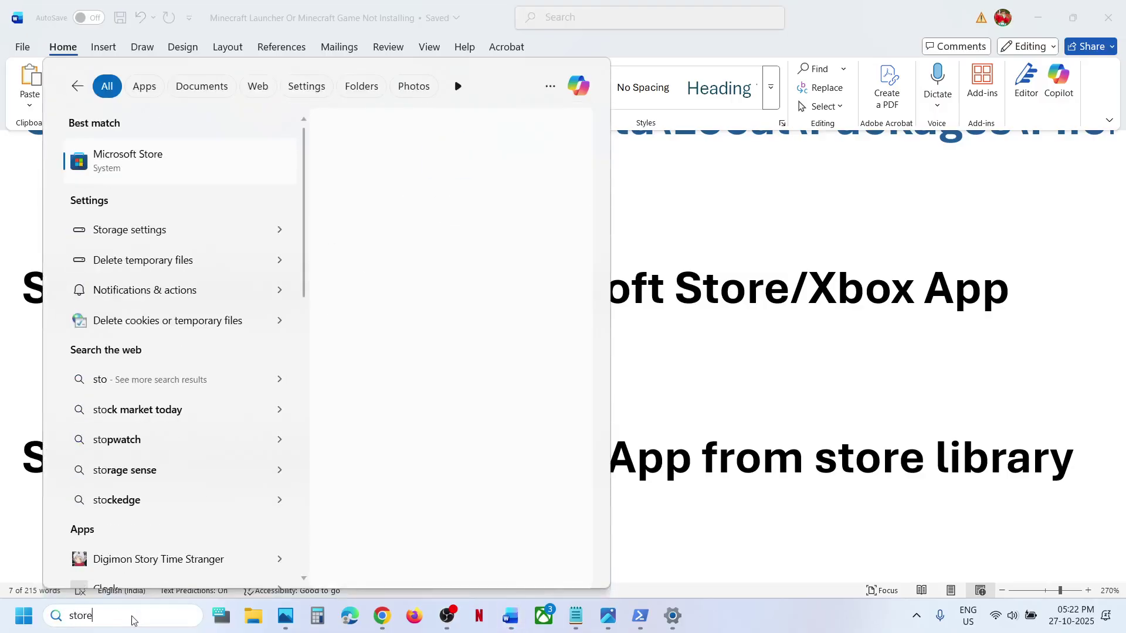
key("Return")
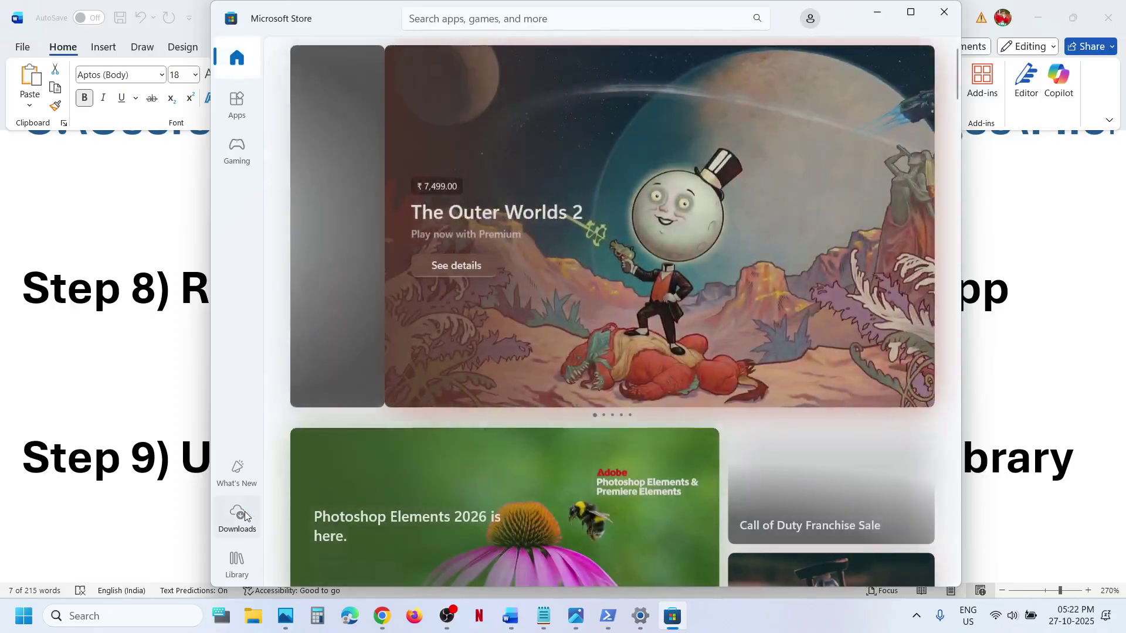
left_click(237, 514)
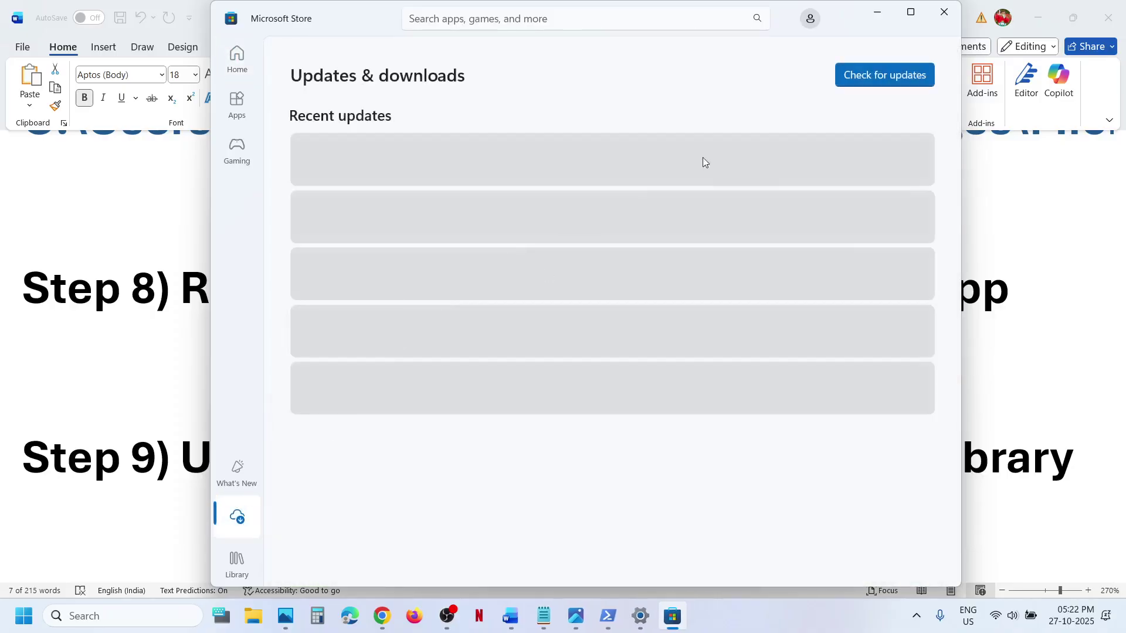
left_click(915, 12)
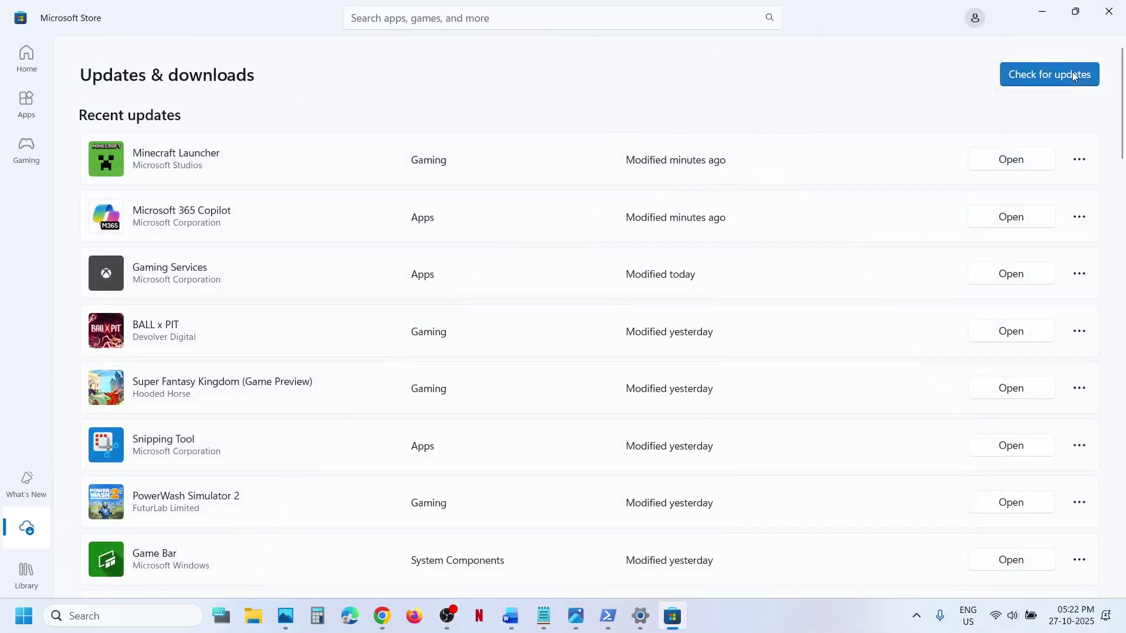
left_click(1075, 74)
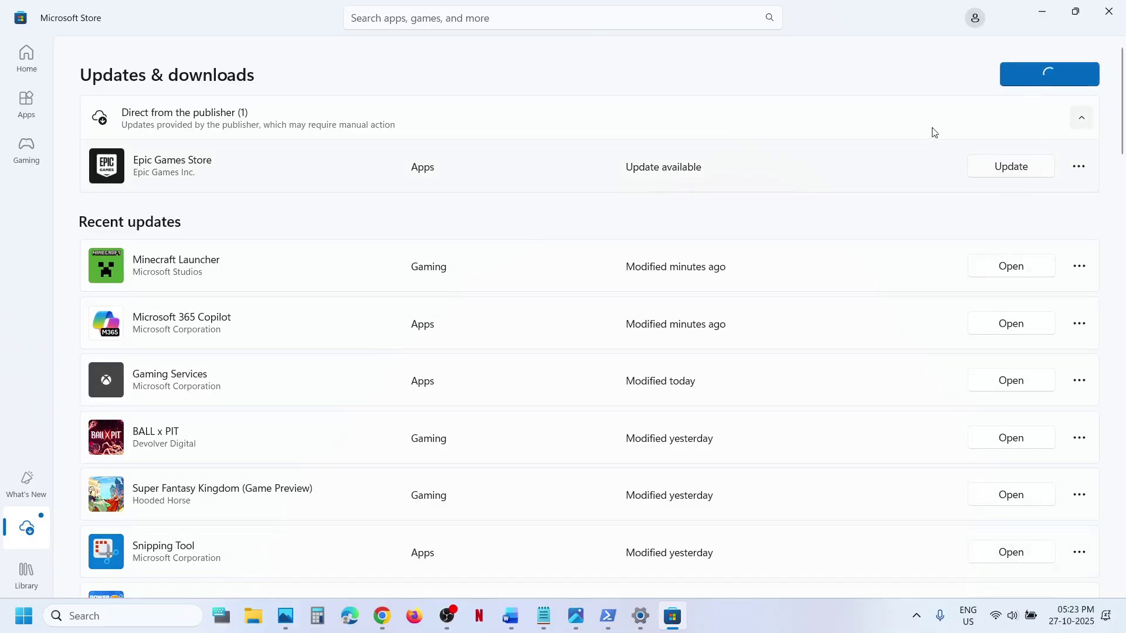
left_click(514, 625)
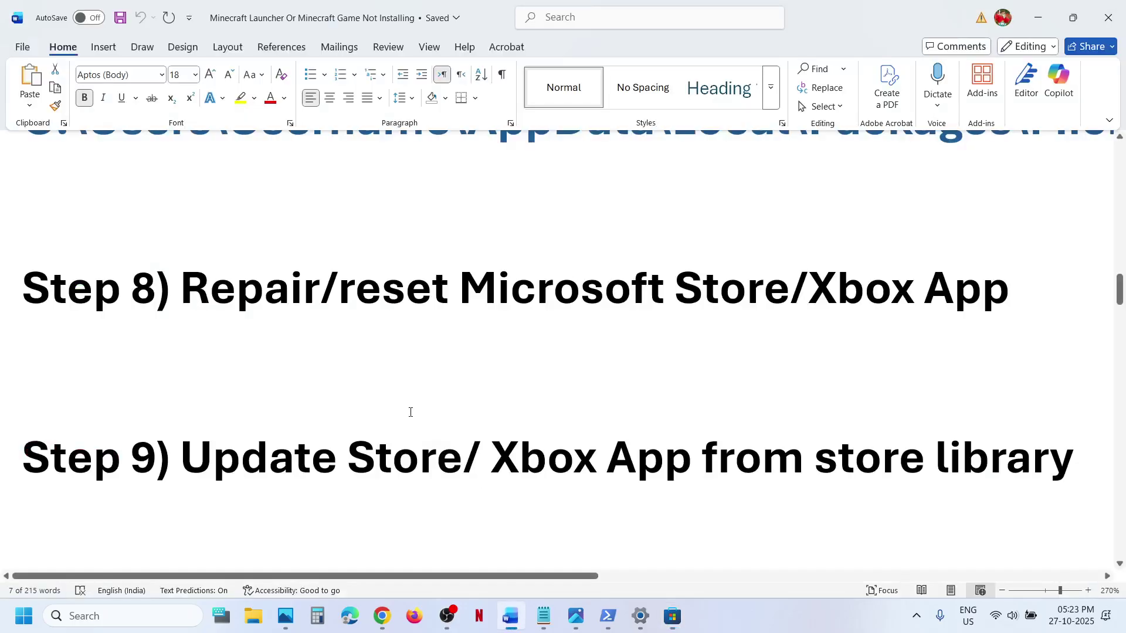
- Follow the guide's Xbox Identity Provider link and install it through Microsoft Store
scroll(411, 412, "down", 5)
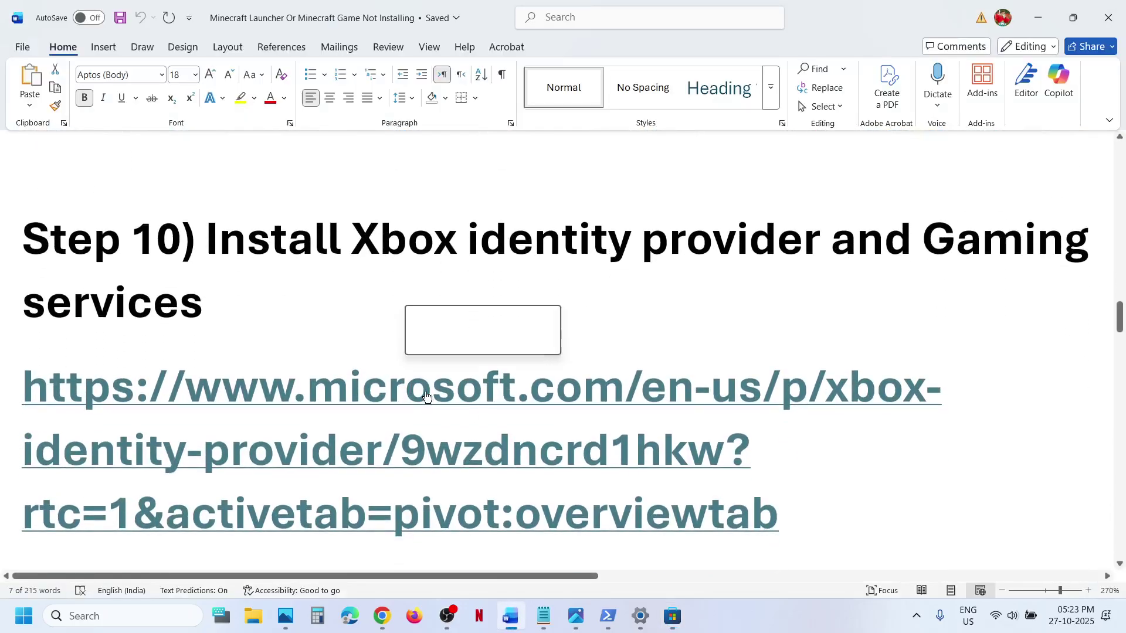
left_click(426, 397, "ctrl")
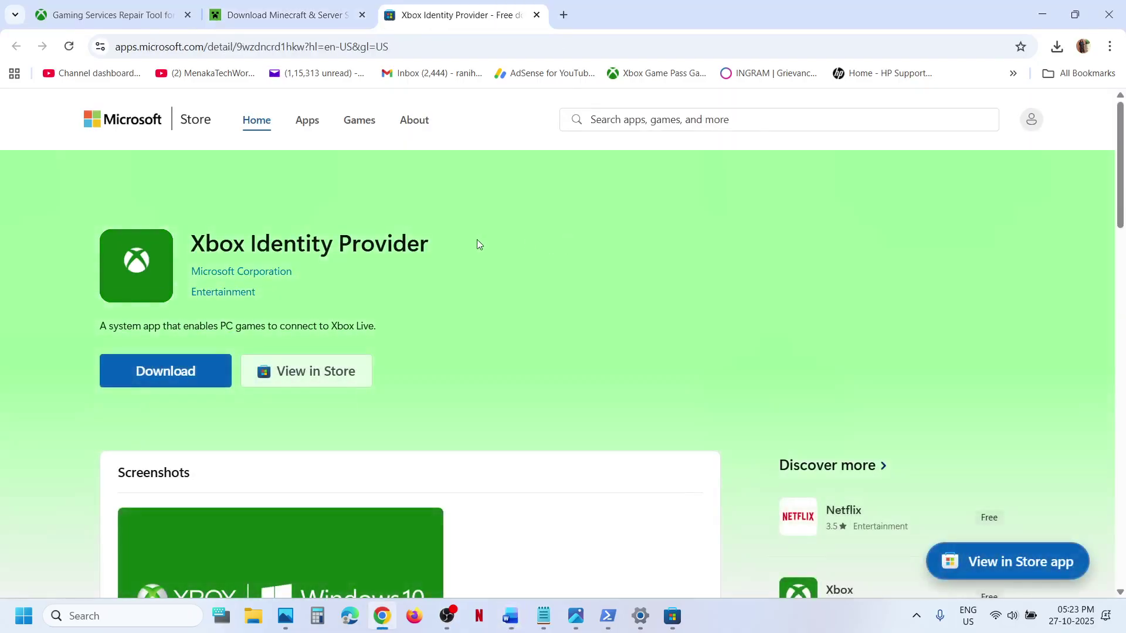
left_click(165, 372)
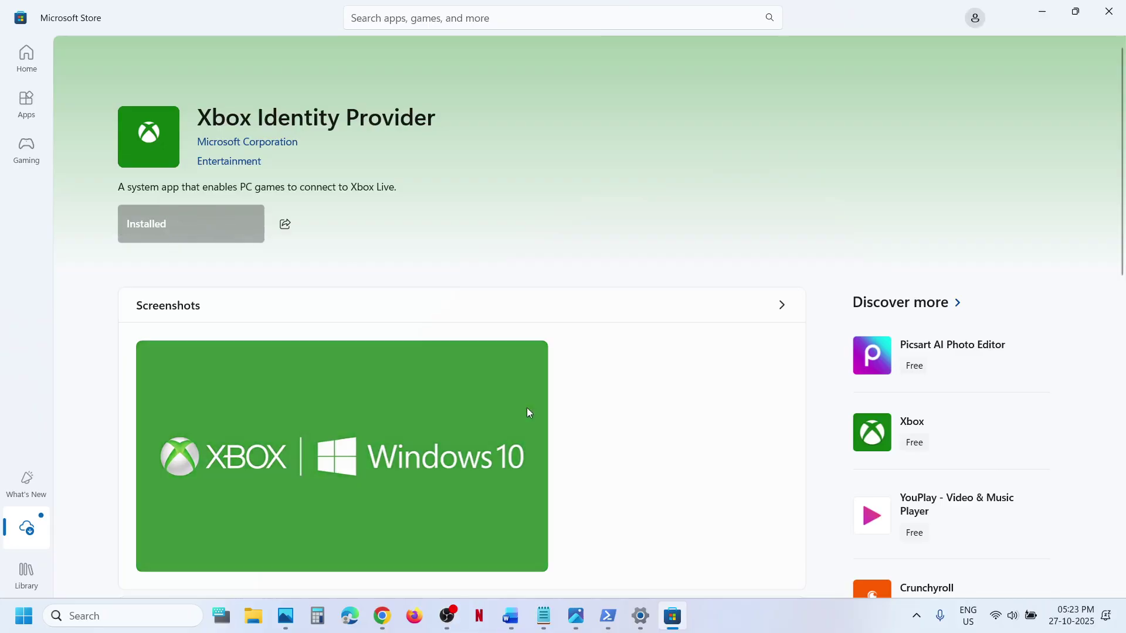
left_click(510, 616)
- Copy the two-line get-appxpackage Gaming Services removal command from the Word guide
scroll(453, 393, "down", 5)
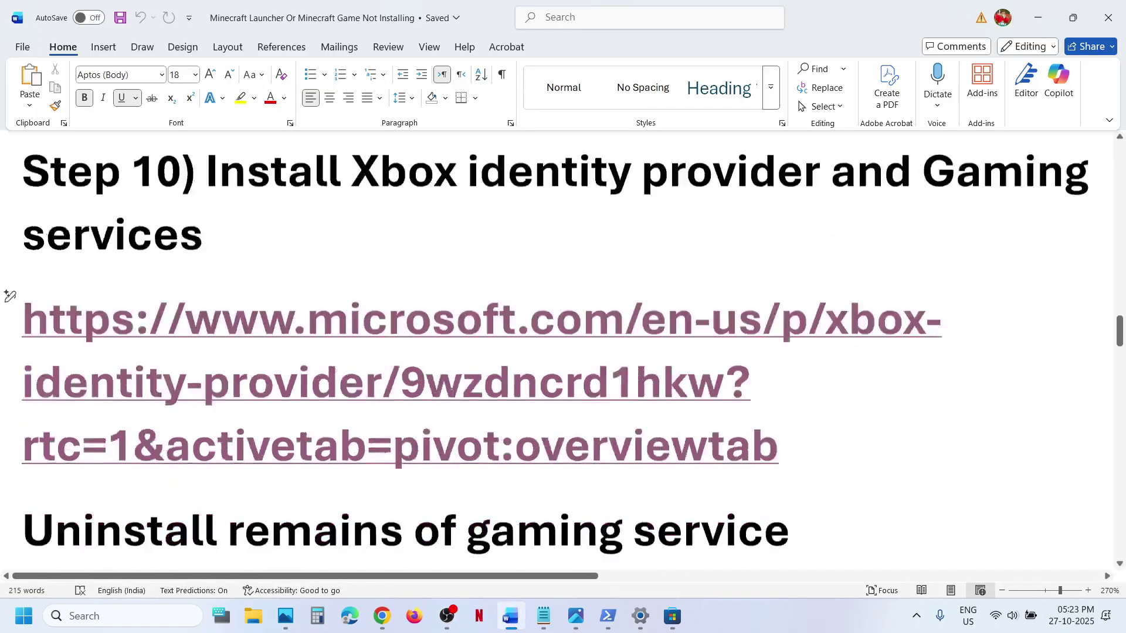
scroll(453, 393, "down", 1)
left_click_drag(692, 378, 22, 320)
key("ctrl+c")
right_click(41, 323)
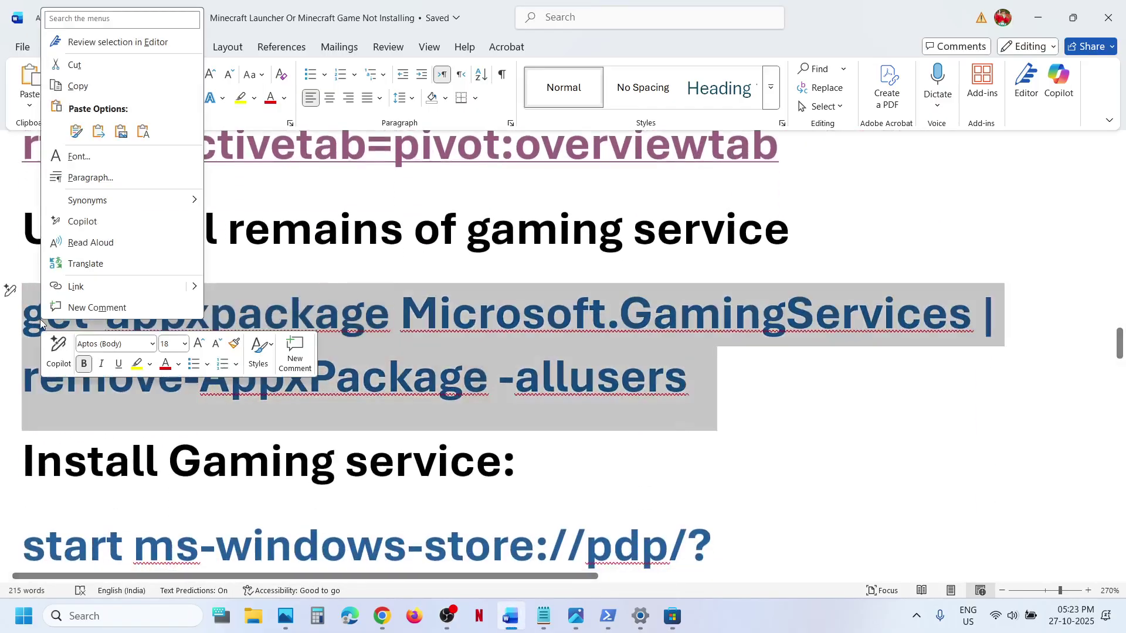
left_click(78, 85)
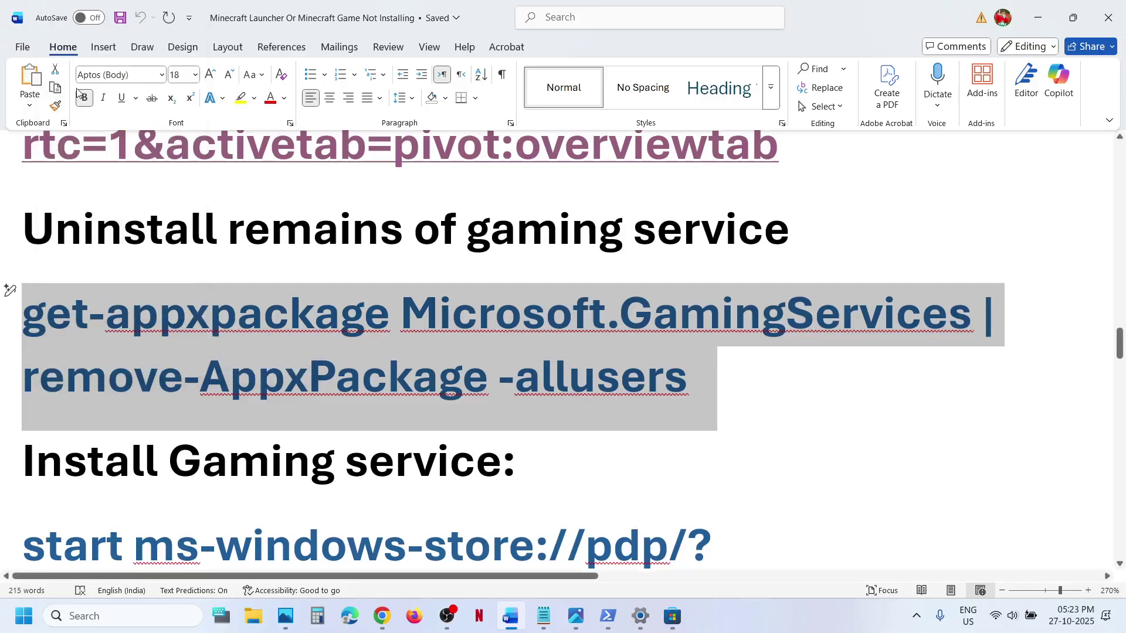
- Run the Gaming Services removal command in an administrator PowerShell window
left_click(109, 613)
type("powershell")
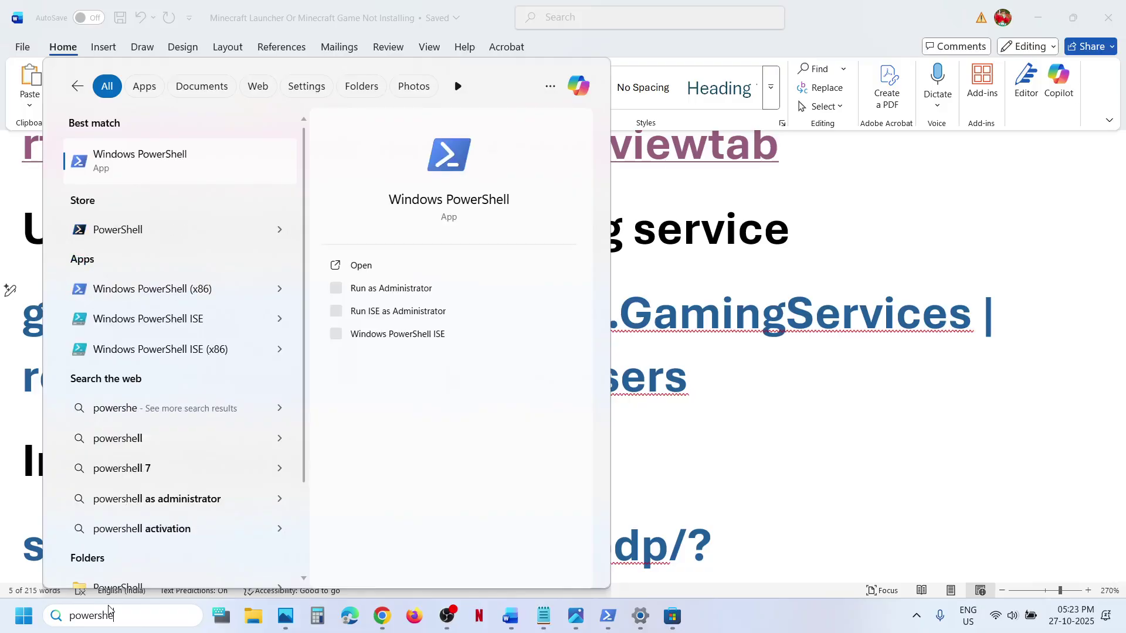
right_click(184, 168)
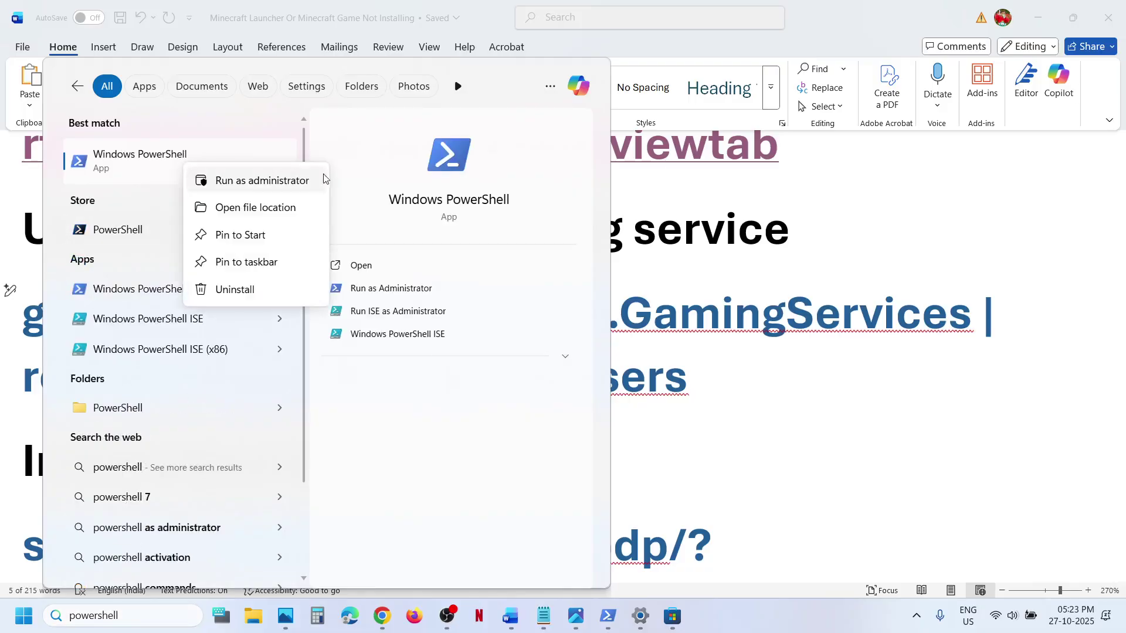
left_click(268, 183)
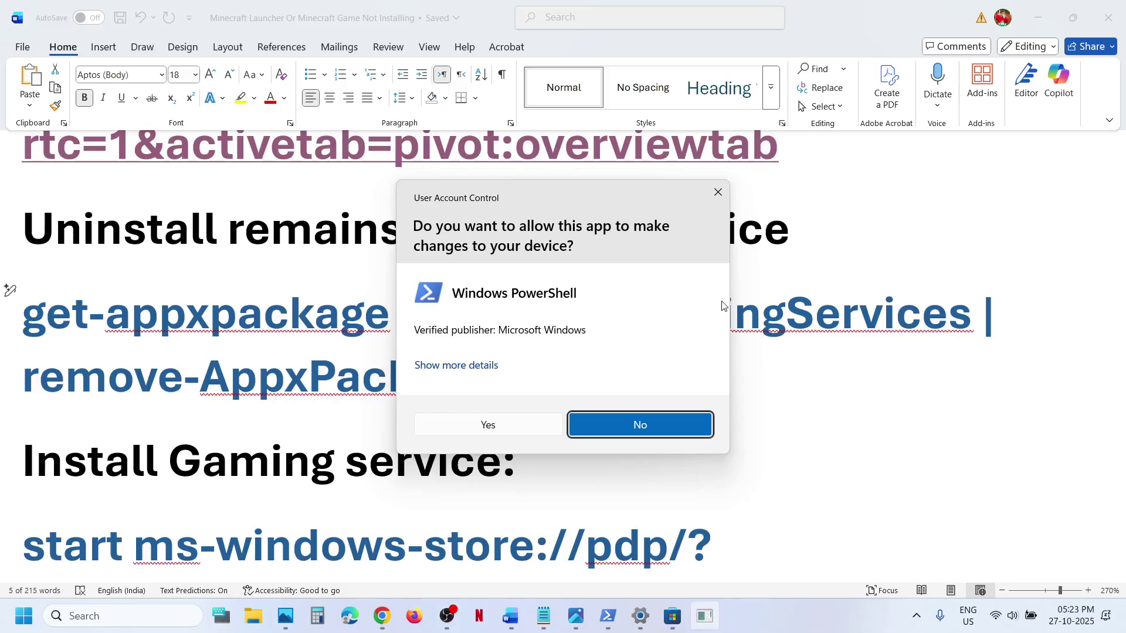
left_click(508, 430)
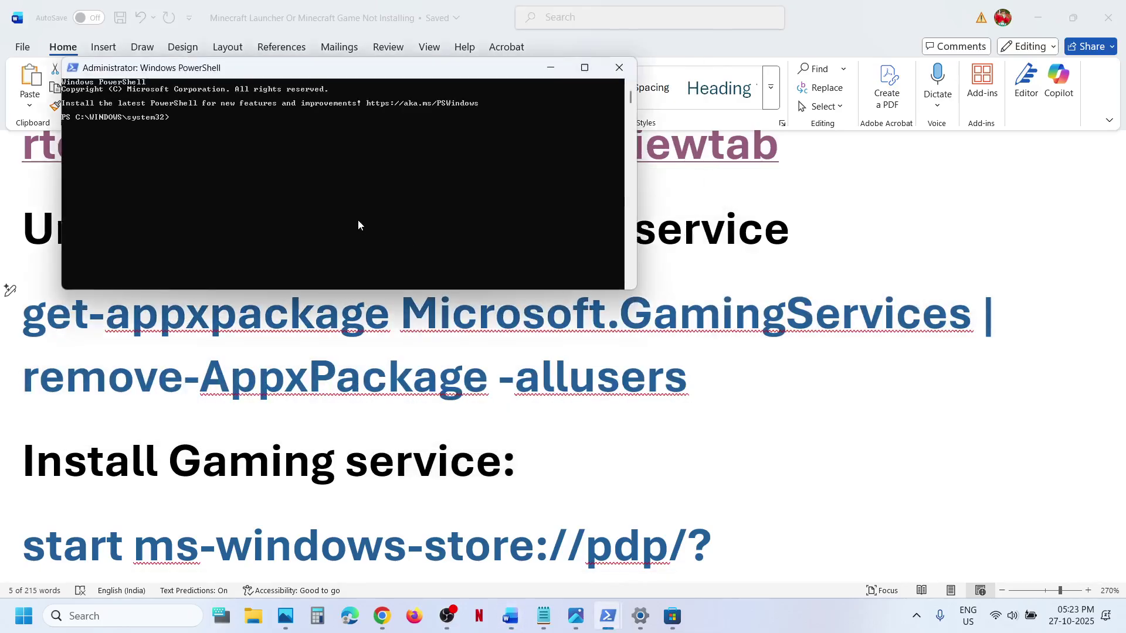
left_click(358, 219)
key("ctrl+v")
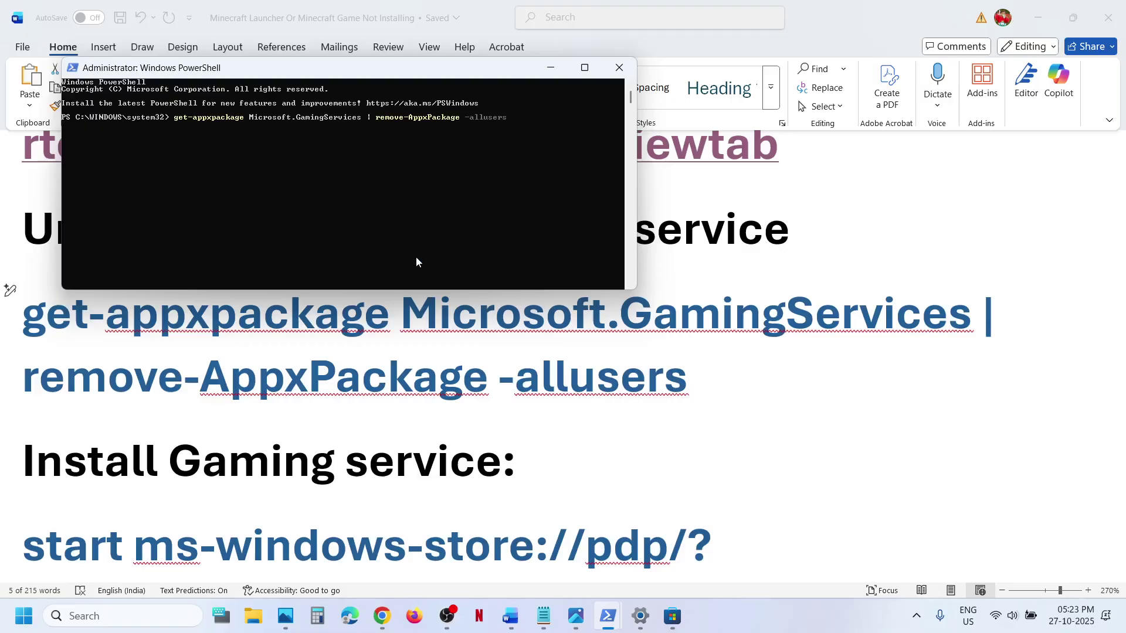
key("Return")
left_click(400, 385)
- Run the ms-windows-store command in PowerShell, then Get Gaming Services and approve the permission prompt
scroll(442, 323, "down", 5)
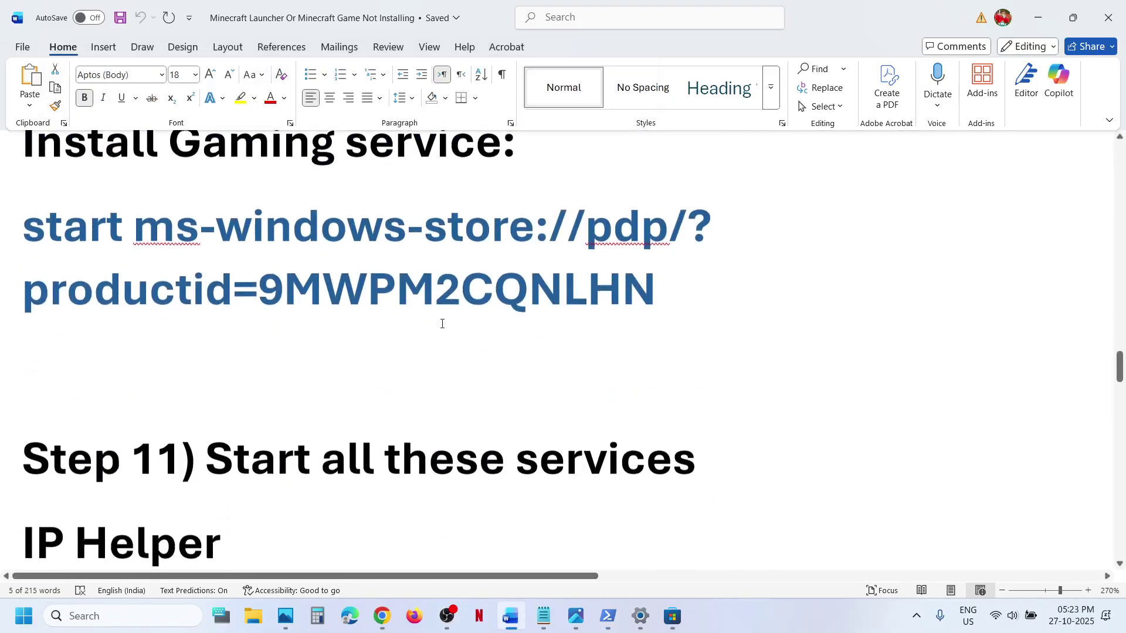
triple_click(433, 289)
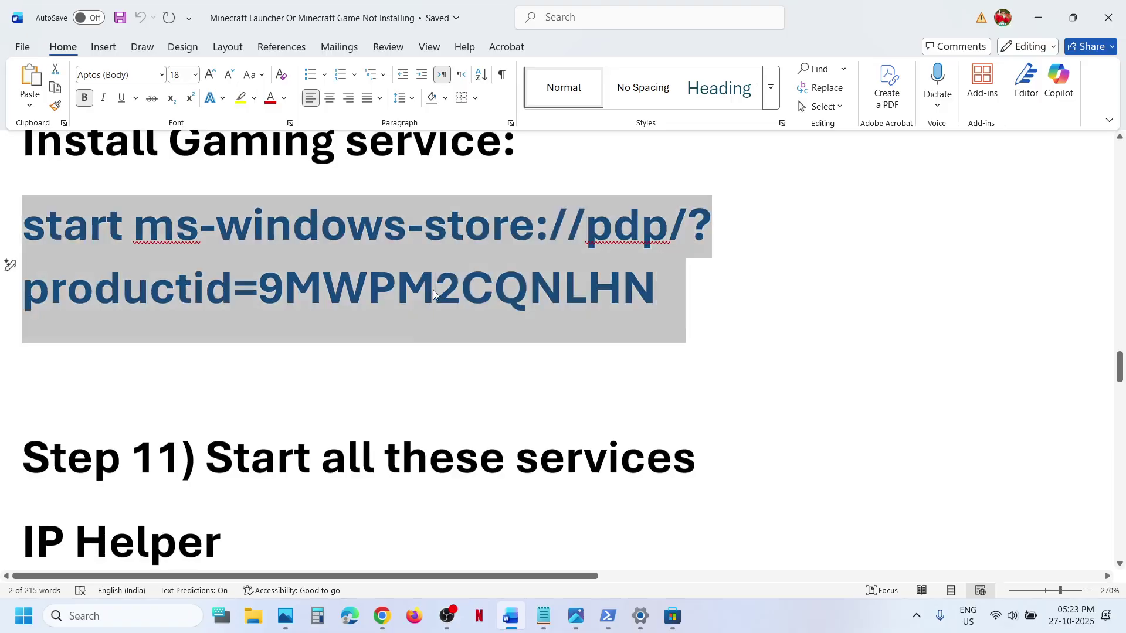
key("ctrl+c")
key("alt+Tab")
key("ctrl+v")
key("Return")
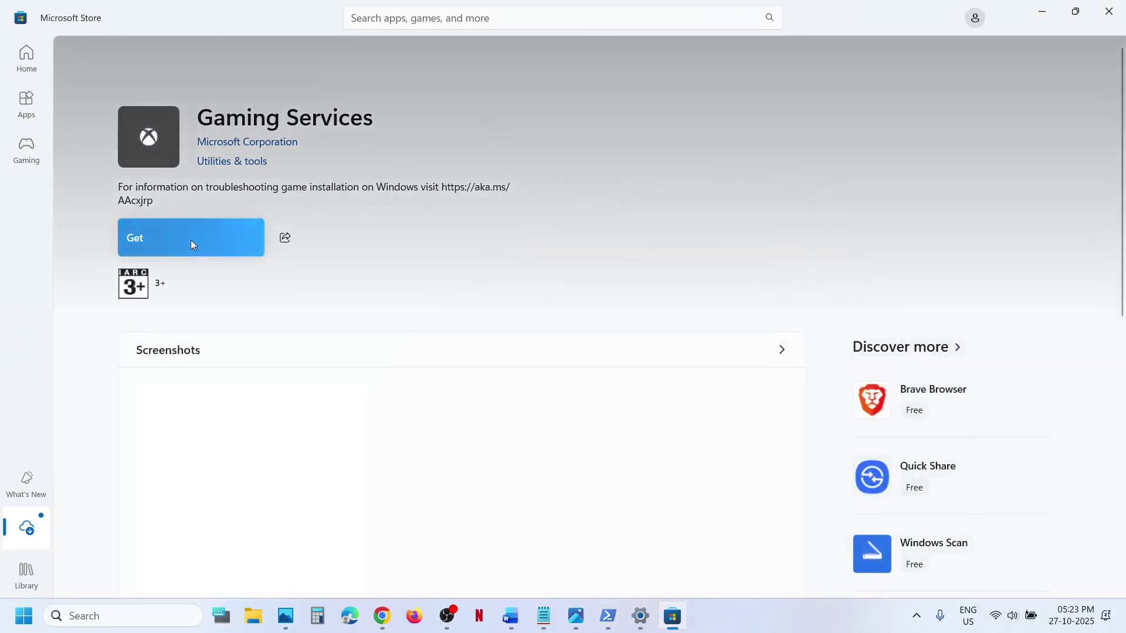
left_click(191, 245)
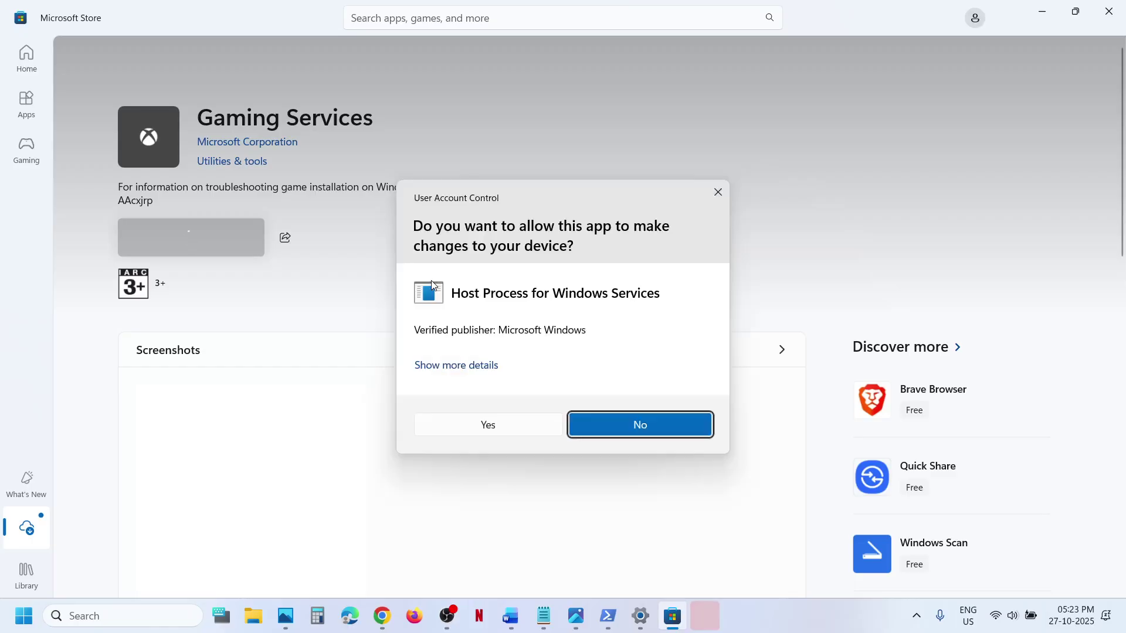
left_click(452, 428)
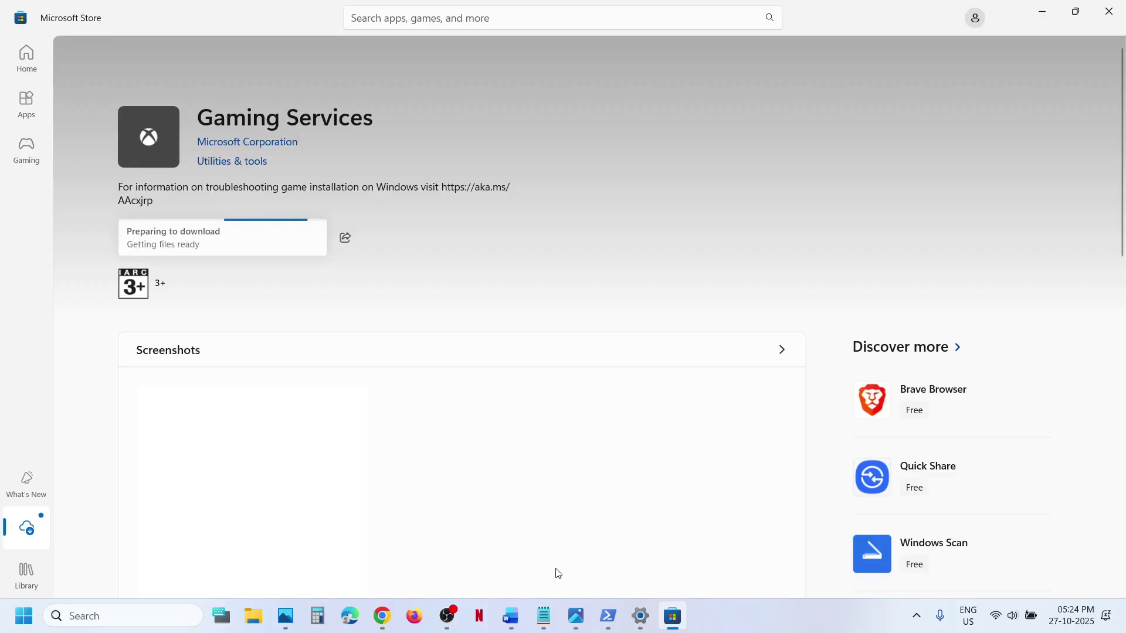
- Show the Step 11 services list in Word and launch the Services app from search
left_click(511, 619)
scroll(280, 359, "down", 5)
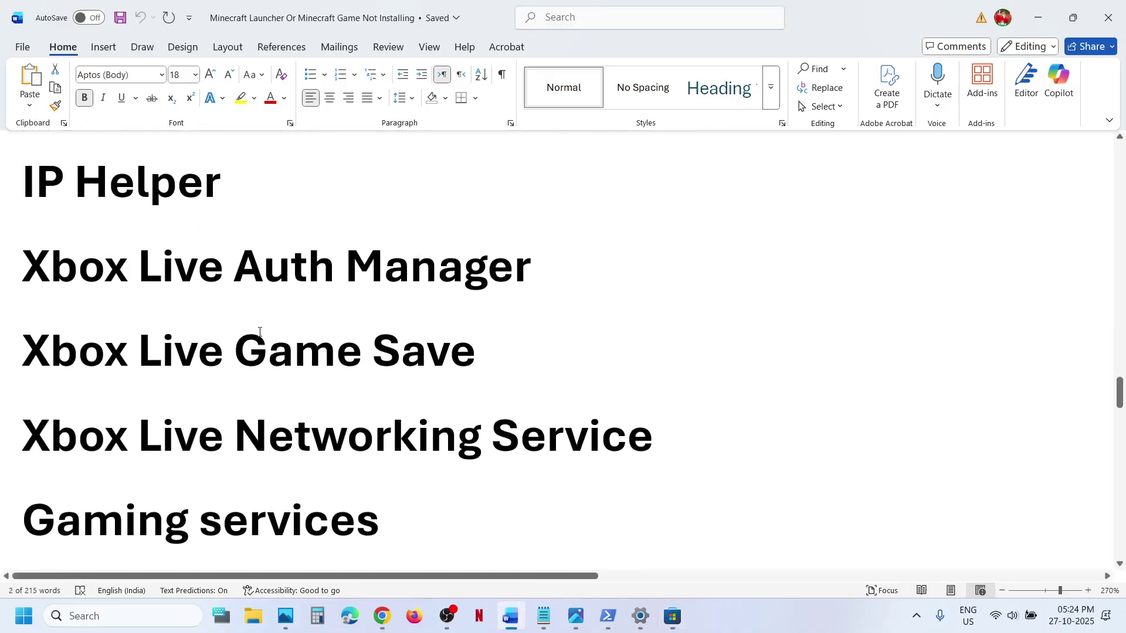
left_click(97, 616)
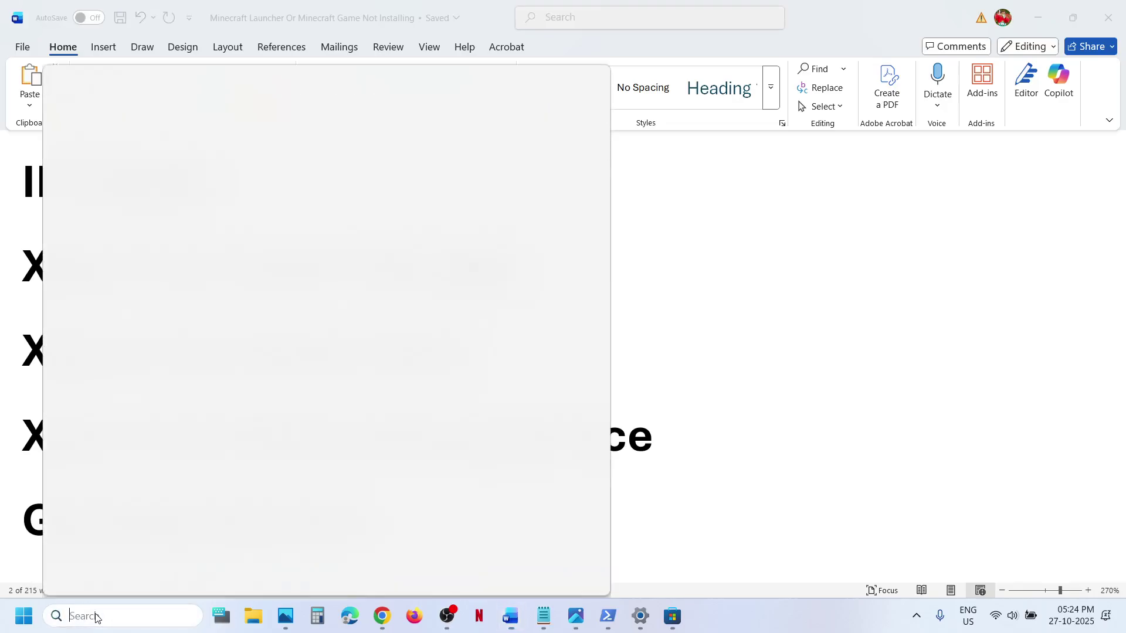
type("services")
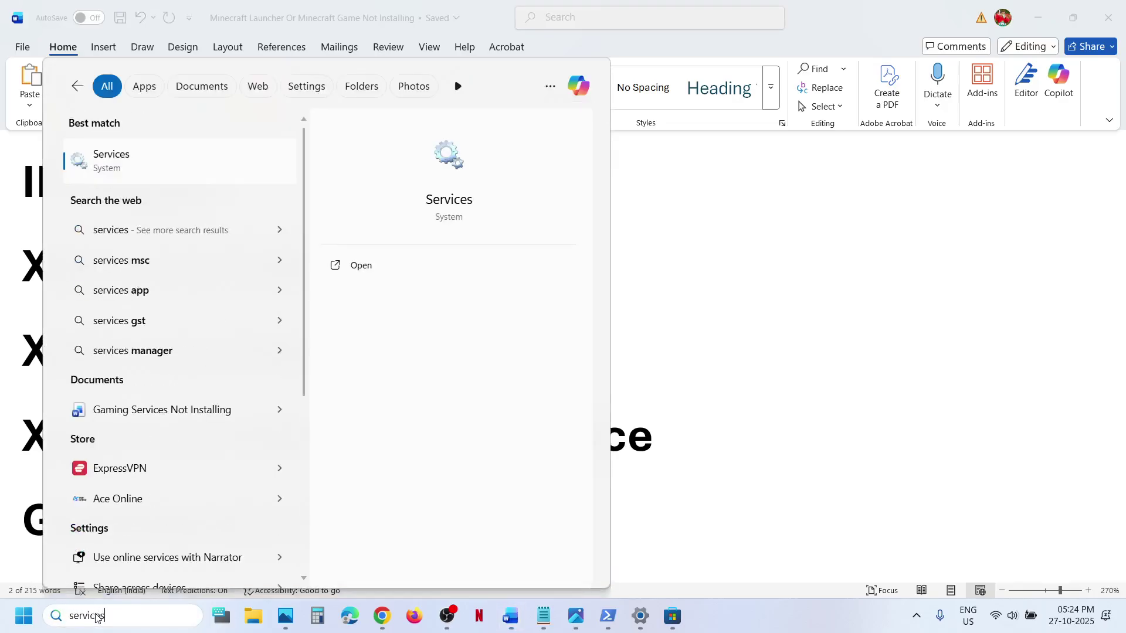
key("Return")
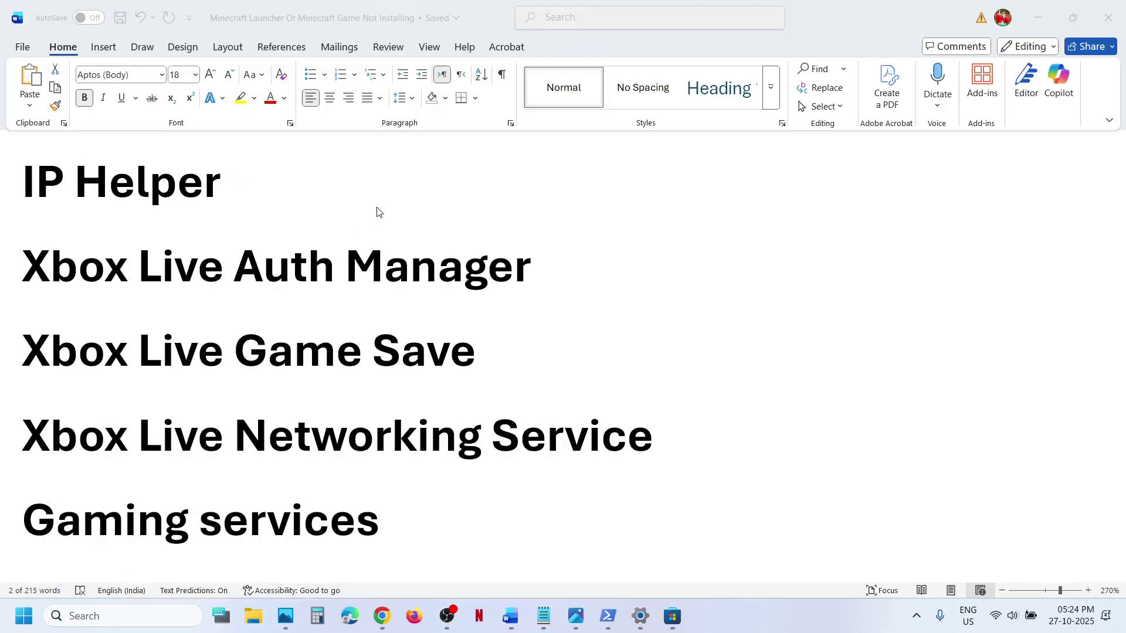
- Set the IP Helper service startup type to Automatic and apply it
left_click(342, 392)
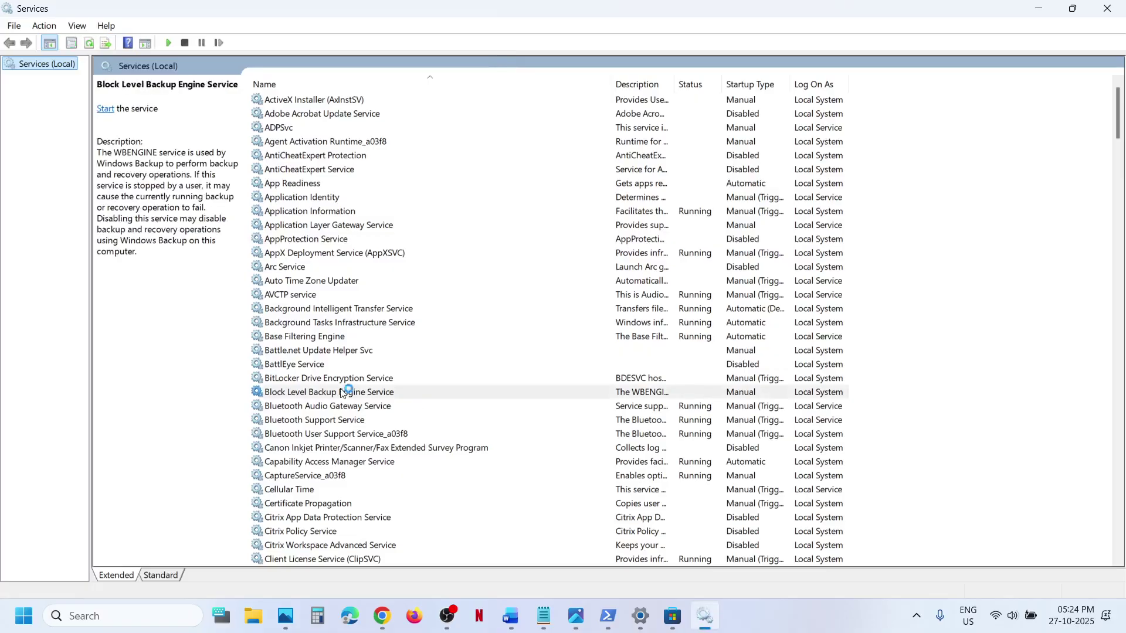
key("i")
double_click(295, 323)
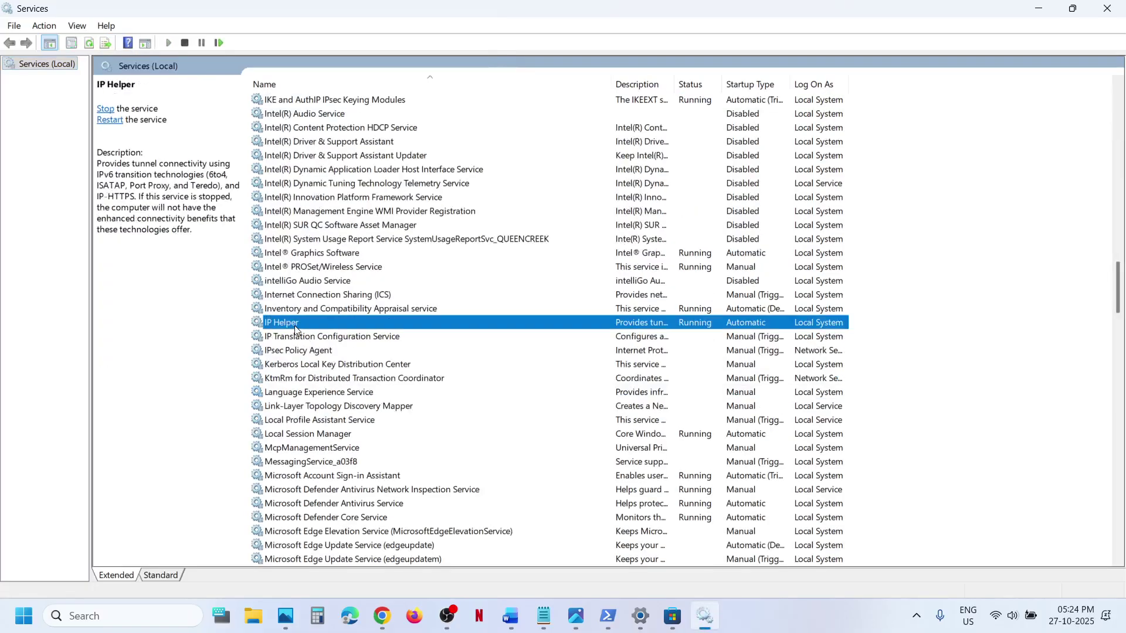
left_click(534, 283)
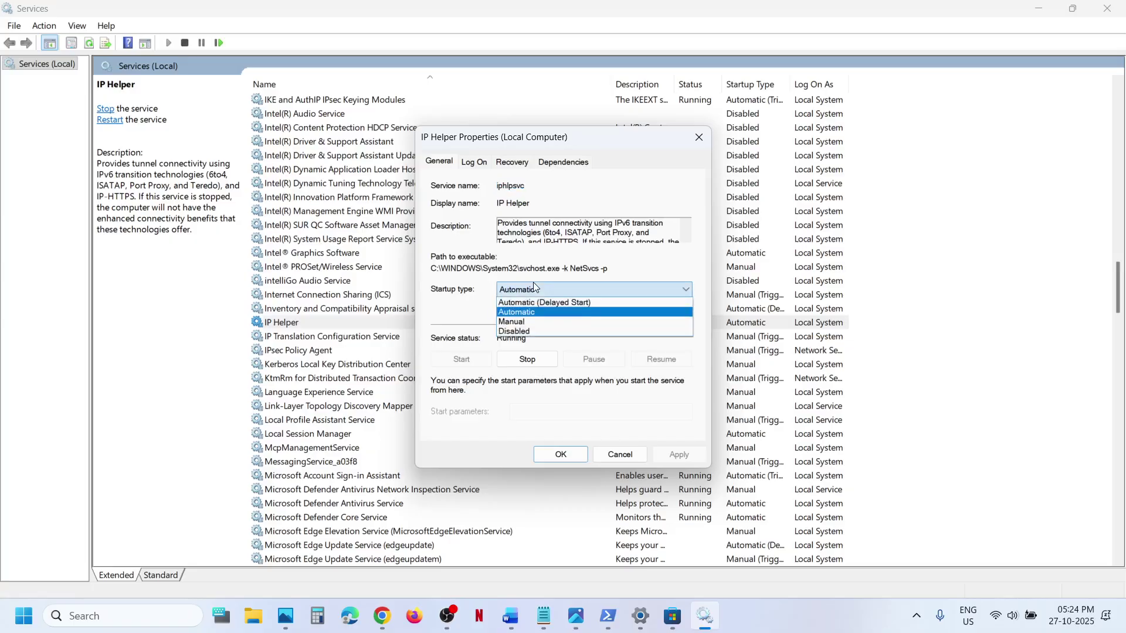
left_click(529, 308)
left_click(674, 454)
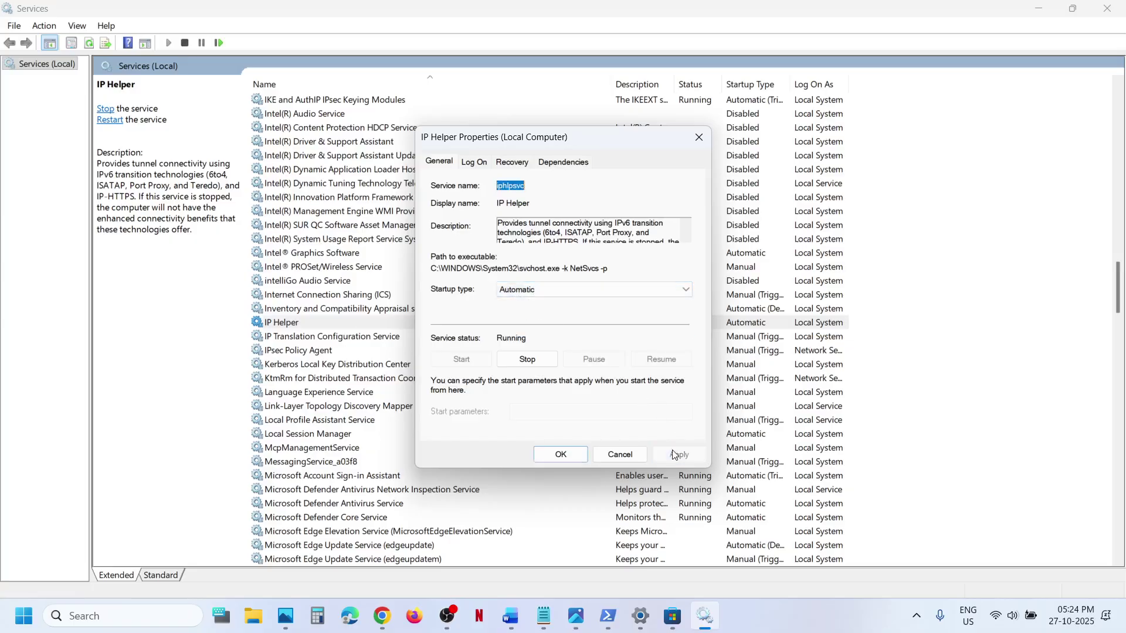
left_click(579, 457)
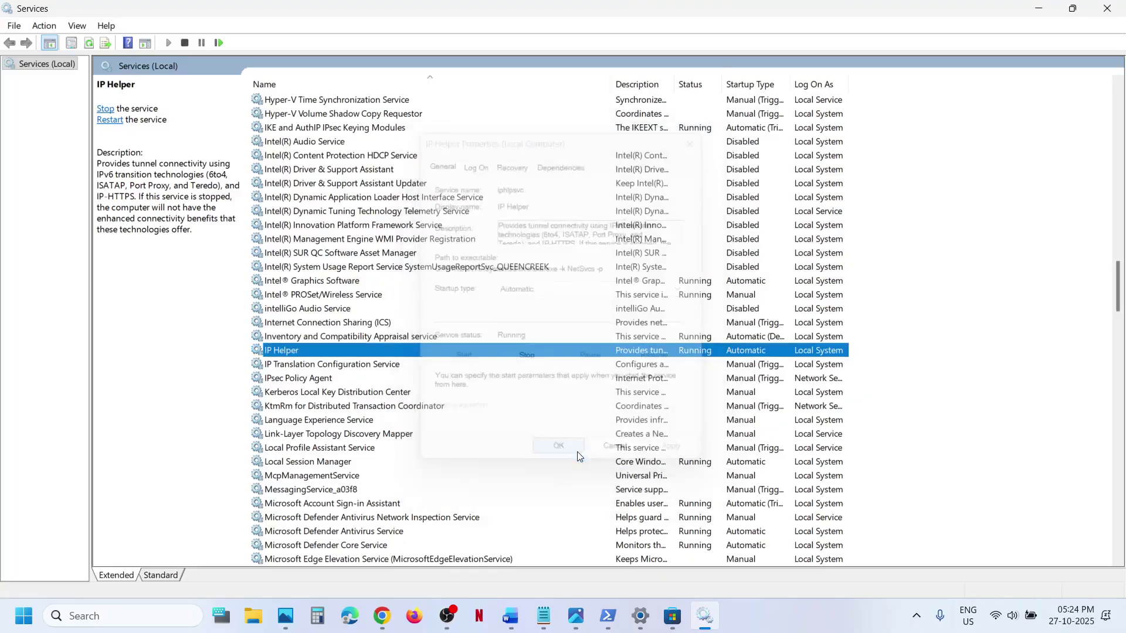
- Set Xbox Accessory Management Service startup type to Automatic and apply it
left_click(359, 423)
key("x")
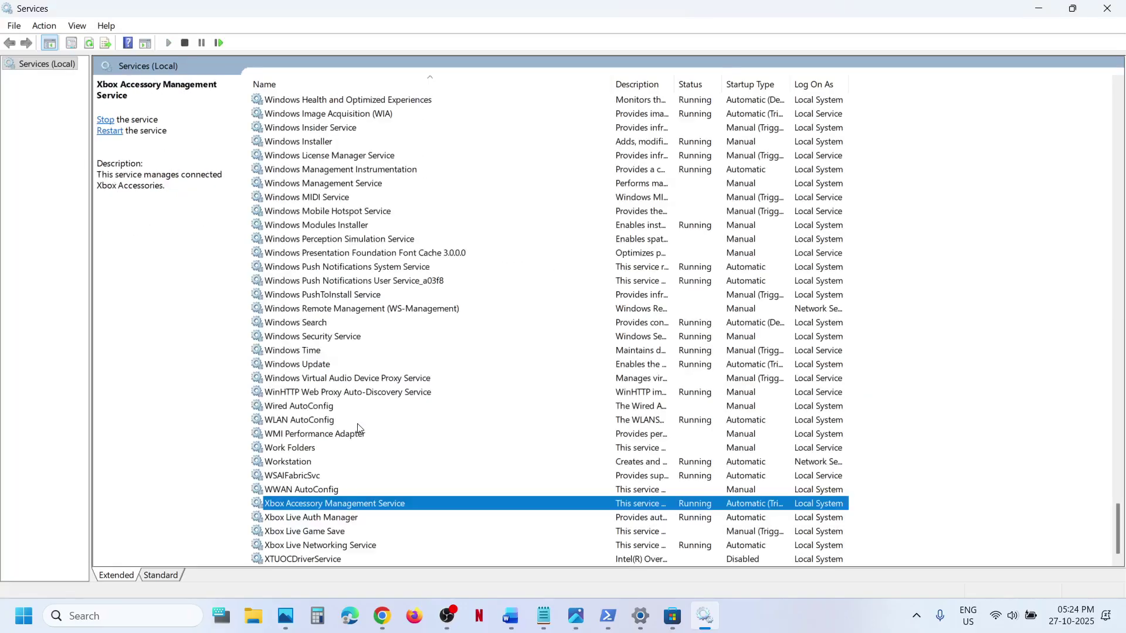
double_click(302, 499)
left_click(516, 290)
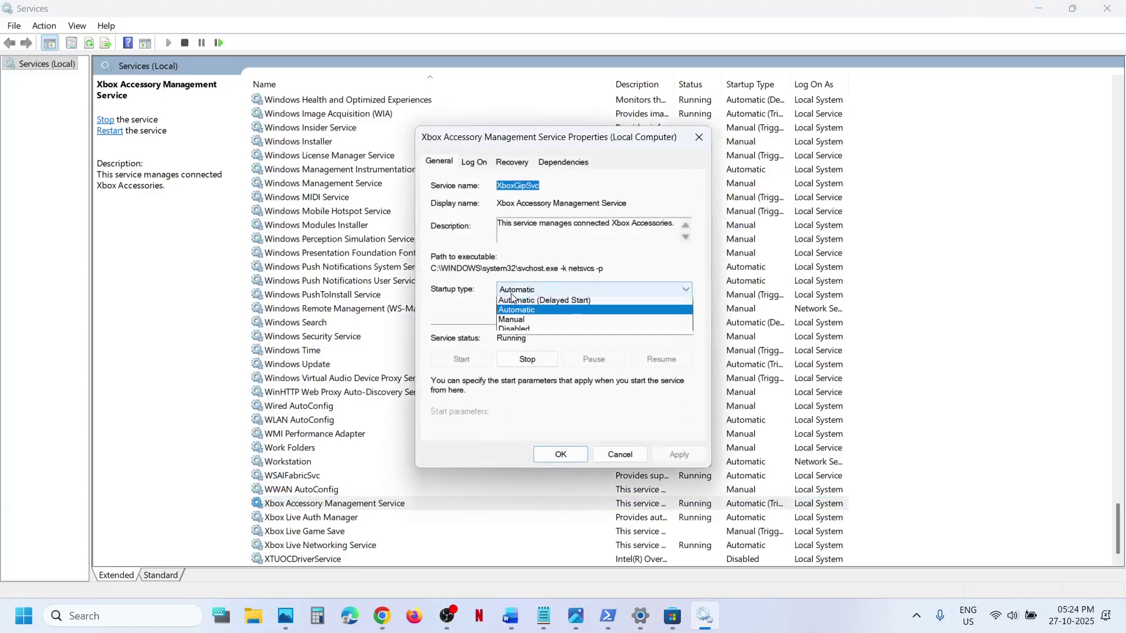
left_click(528, 301)
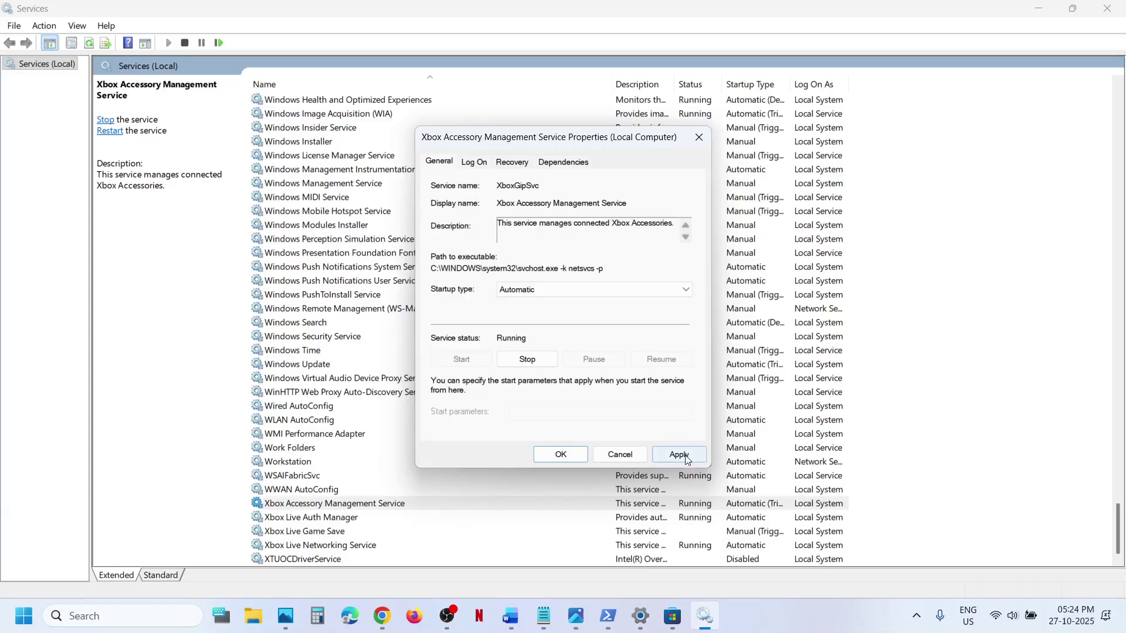
left_click(680, 455)
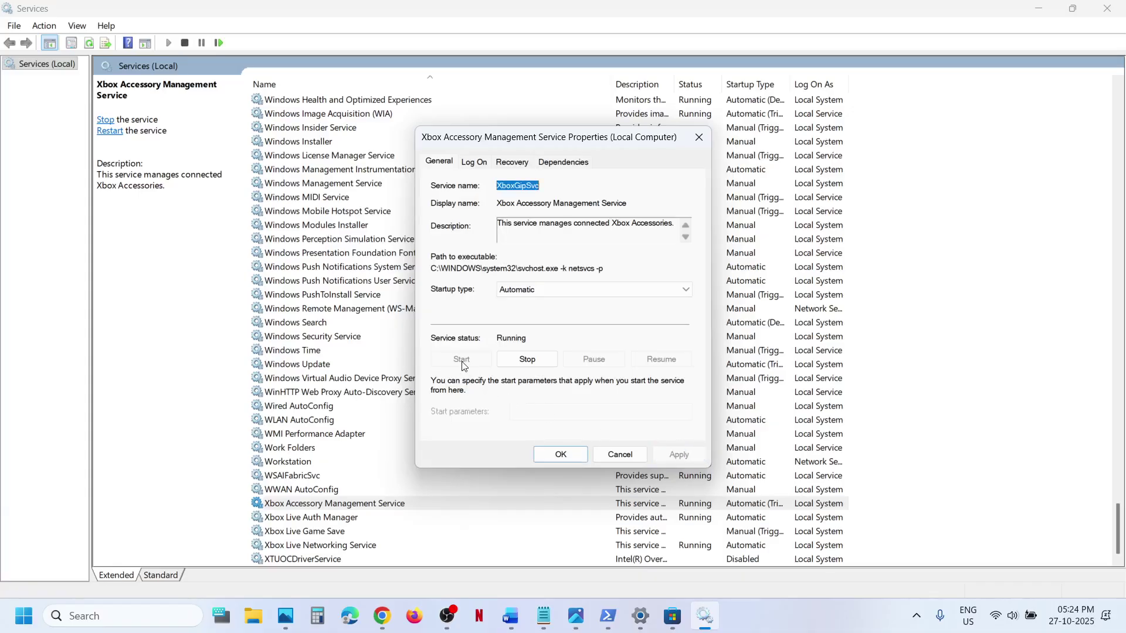
left_click(580, 454)
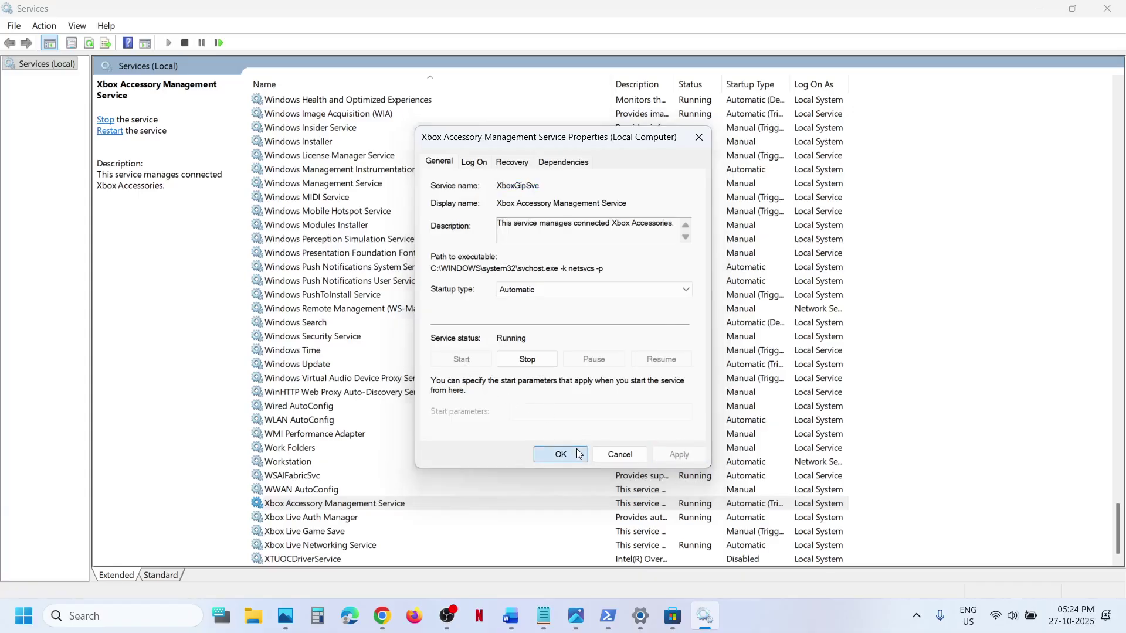
- Set Xbox Live Auth Manager startup type to Automatic and apply it
double_click(337, 518)
left_click(525, 292)
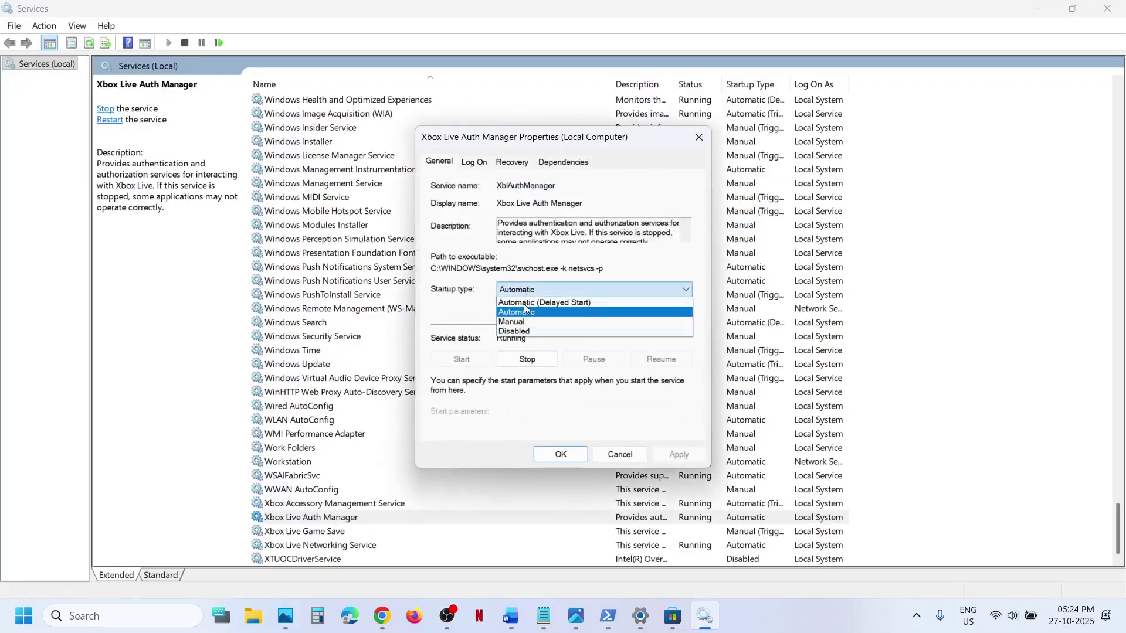
left_click(526, 317)
left_click(678, 454)
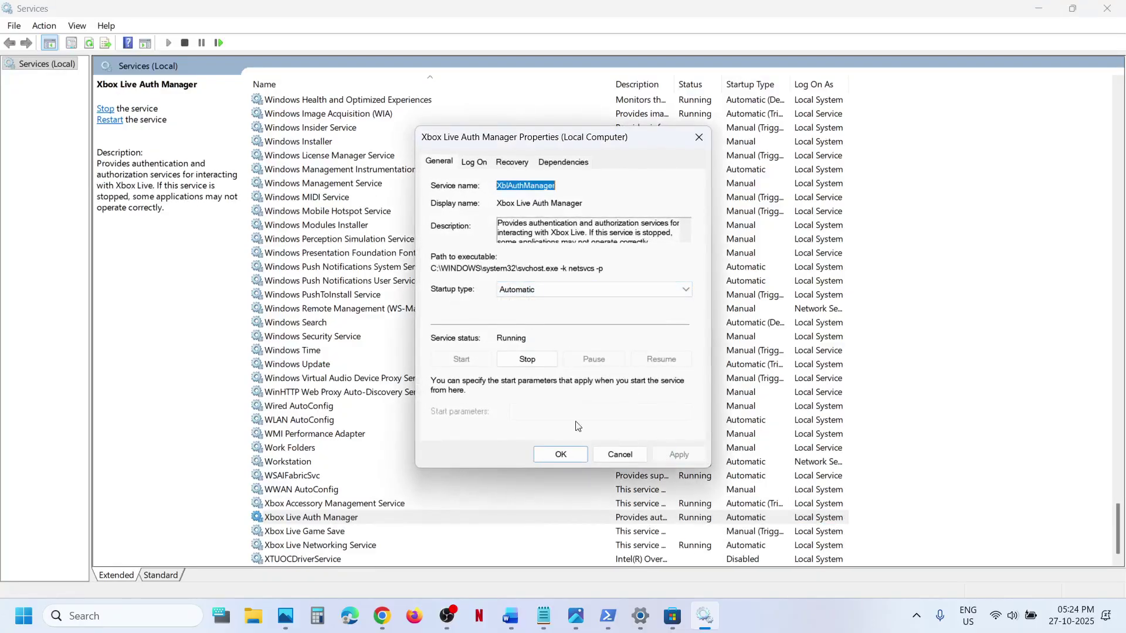
left_click(560, 454)
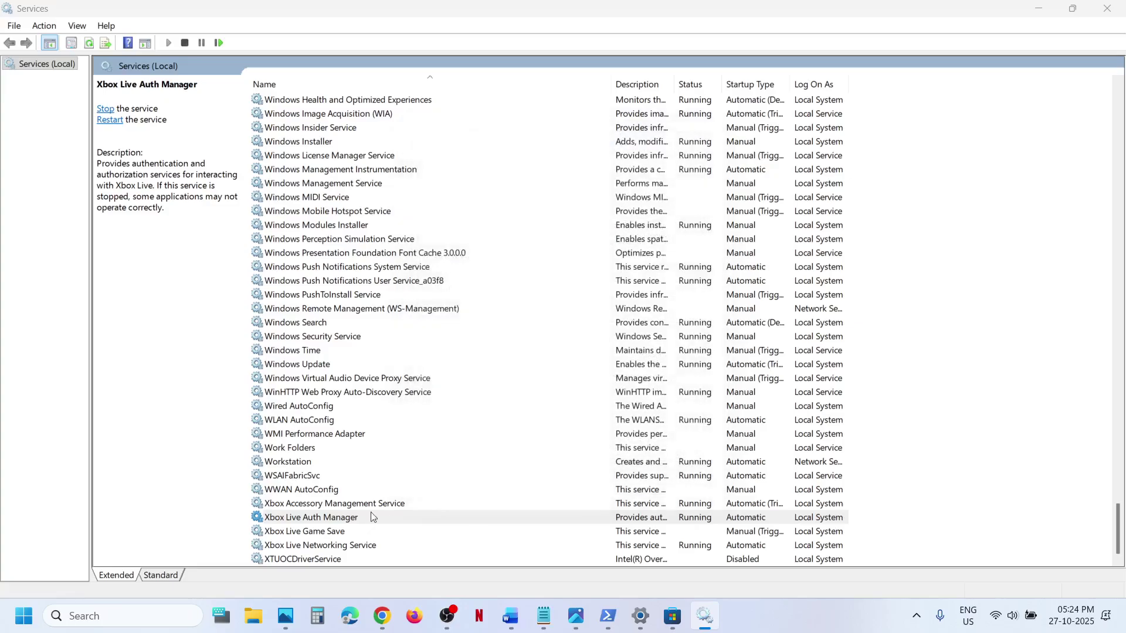
- Set Xbox Live Game Save to Automatic startup and start the service
double_click(318, 532)
left_click(528, 290)
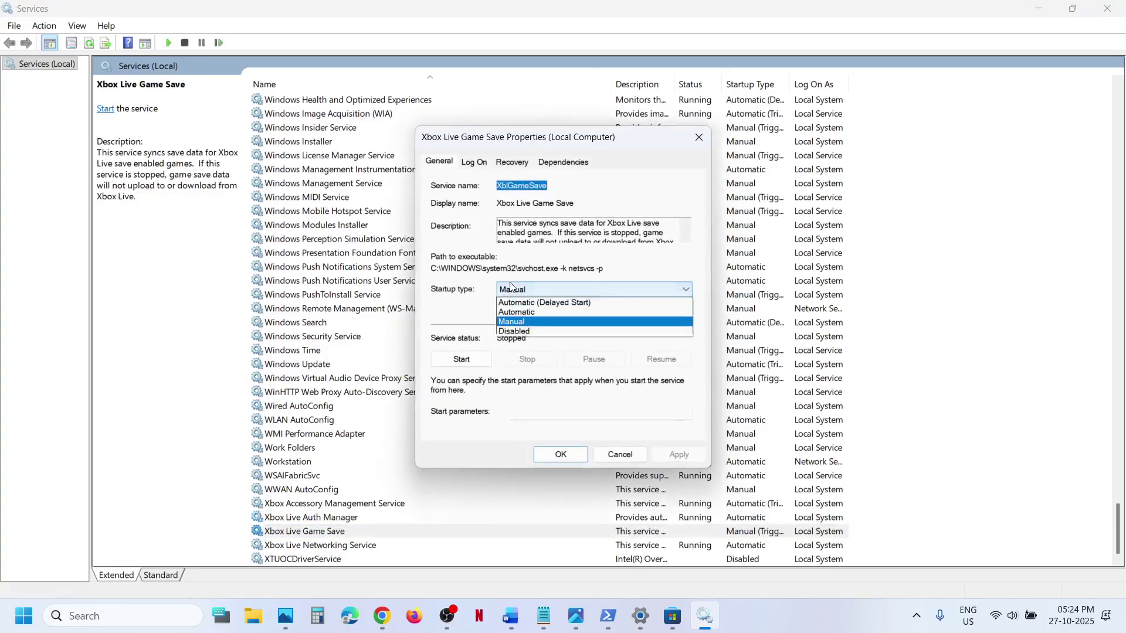
left_click(530, 312)
left_click(676, 454)
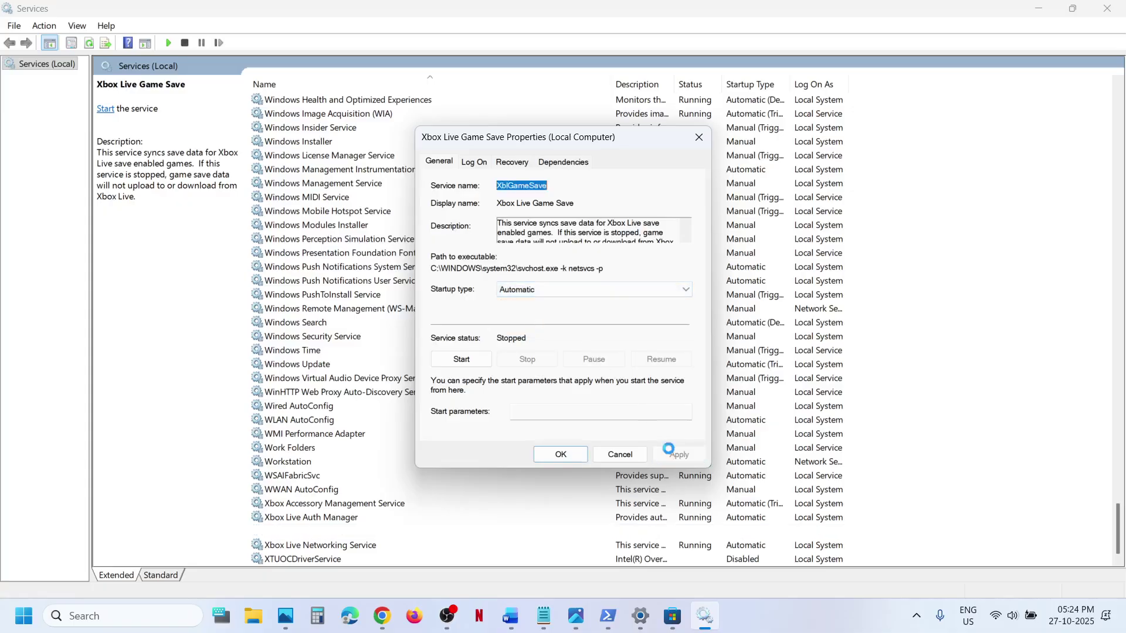
left_click(461, 360)
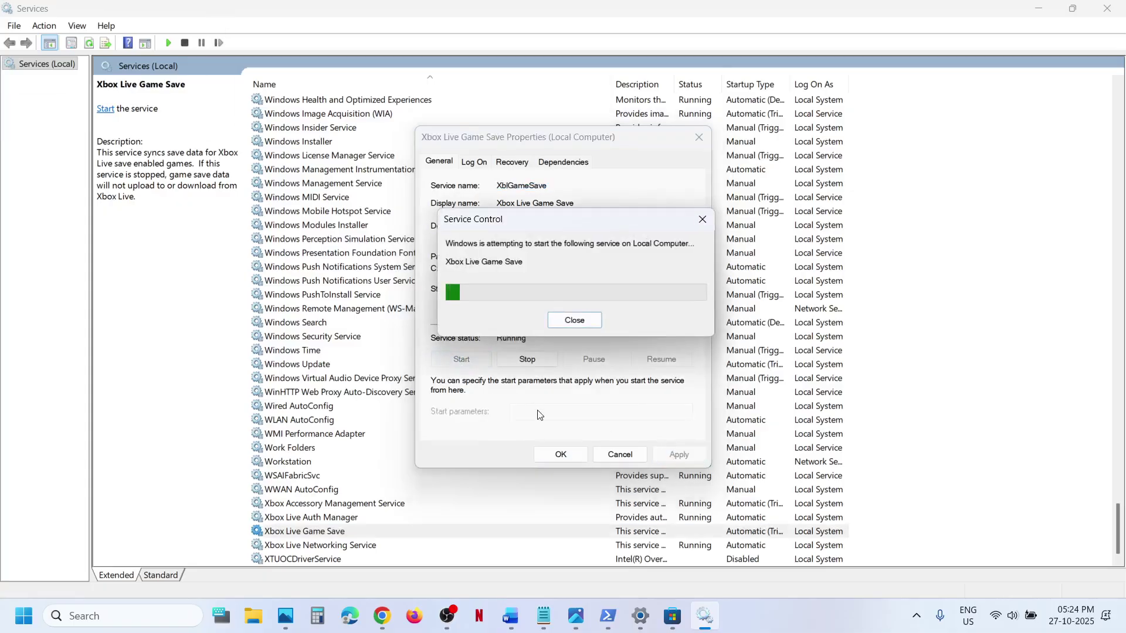
left_click(560, 454)
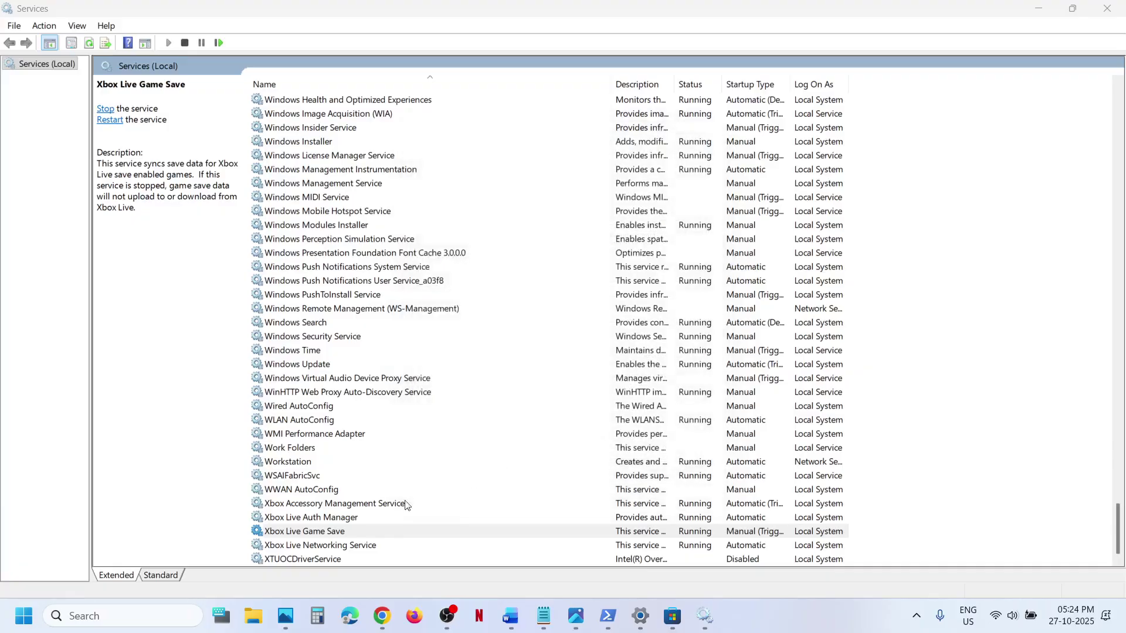
- Confirm Xbox Live Networking Service startup type as Automatic and apply it
double_click(339, 546)
left_click(535, 290)
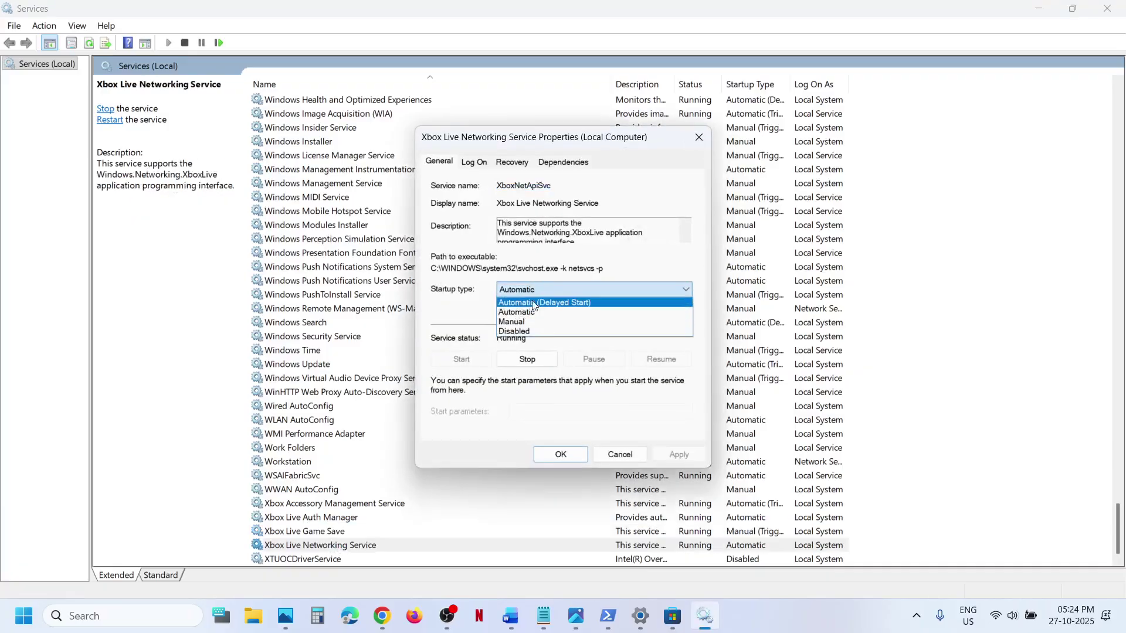
left_click(534, 312)
left_click(694, 454)
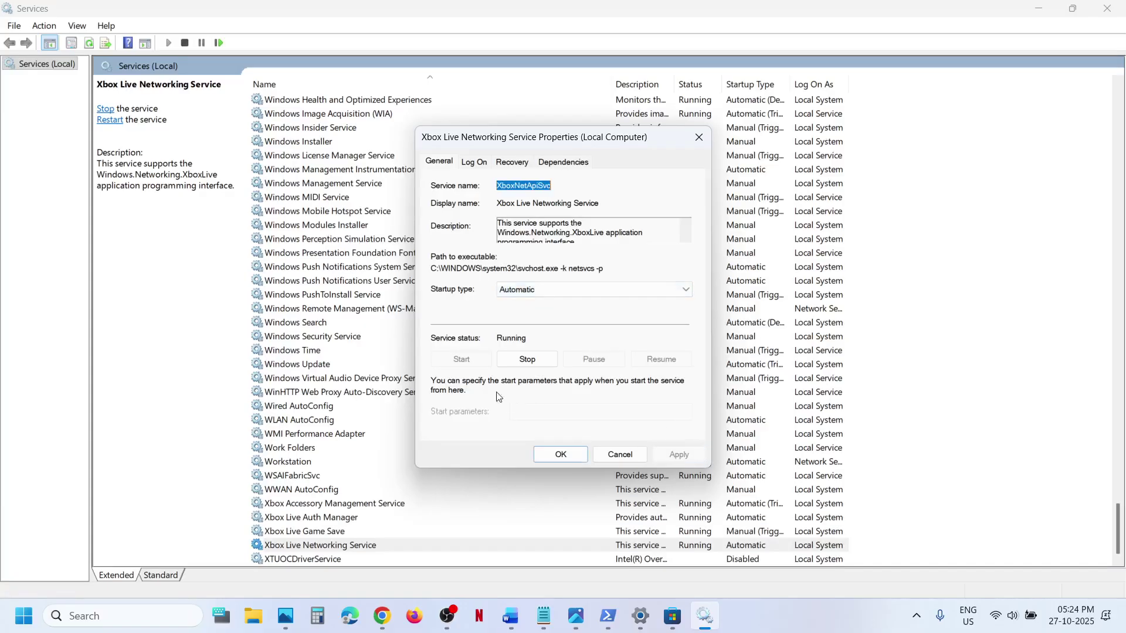
left_click(561, 454)
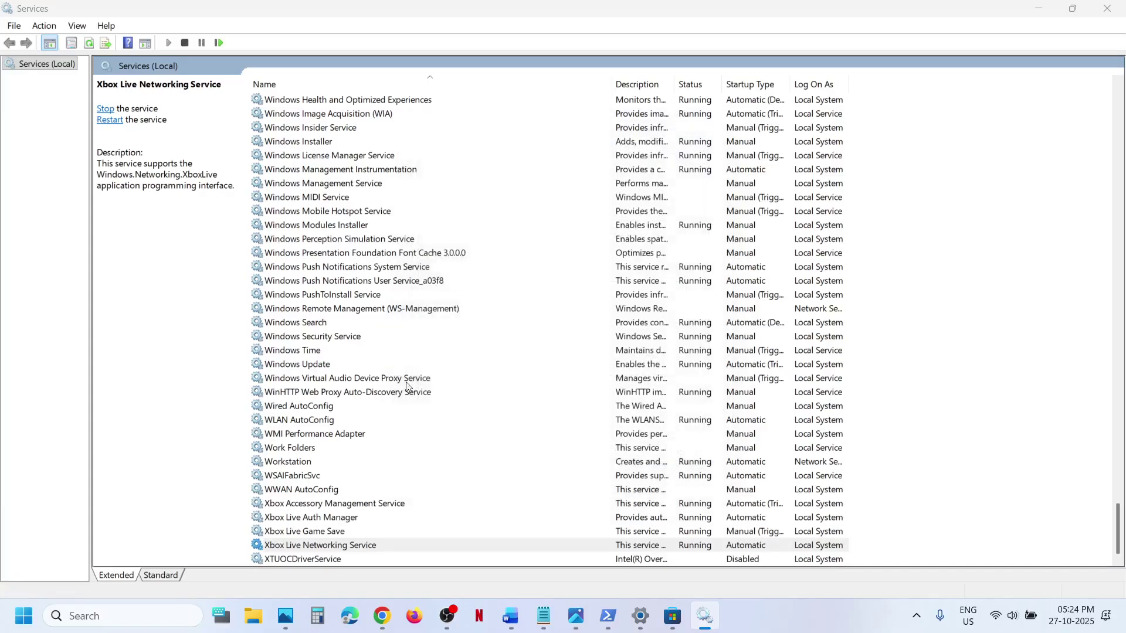
- Set the Windows Update service startup type to Automatic and apply it
left_click(329, 366)
double_click(354, 365)
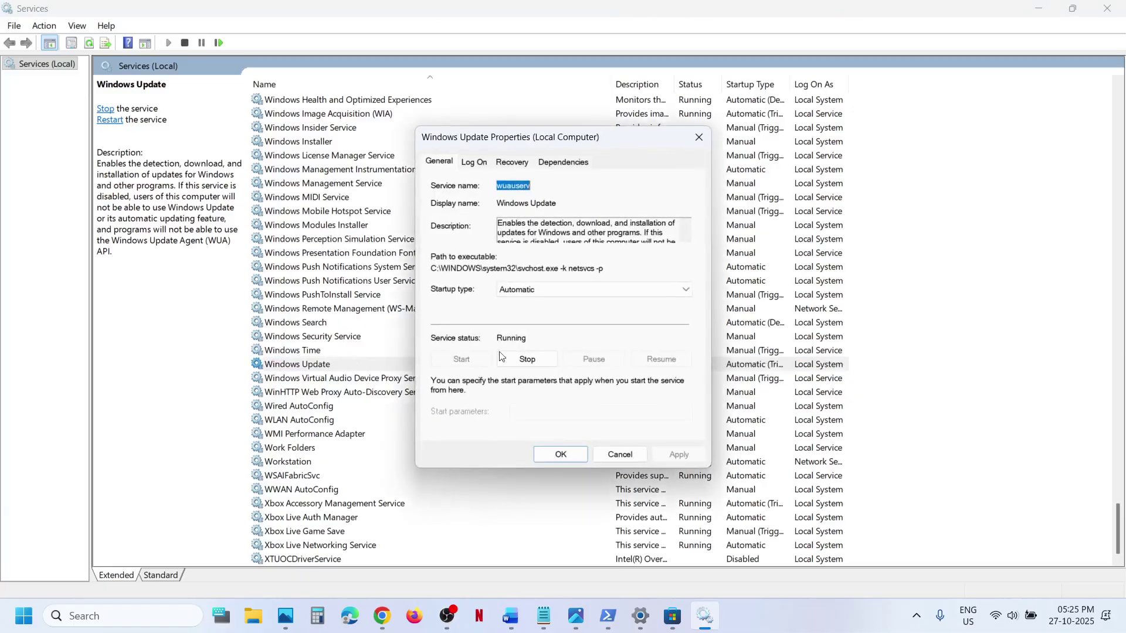
left_click(527, 293)
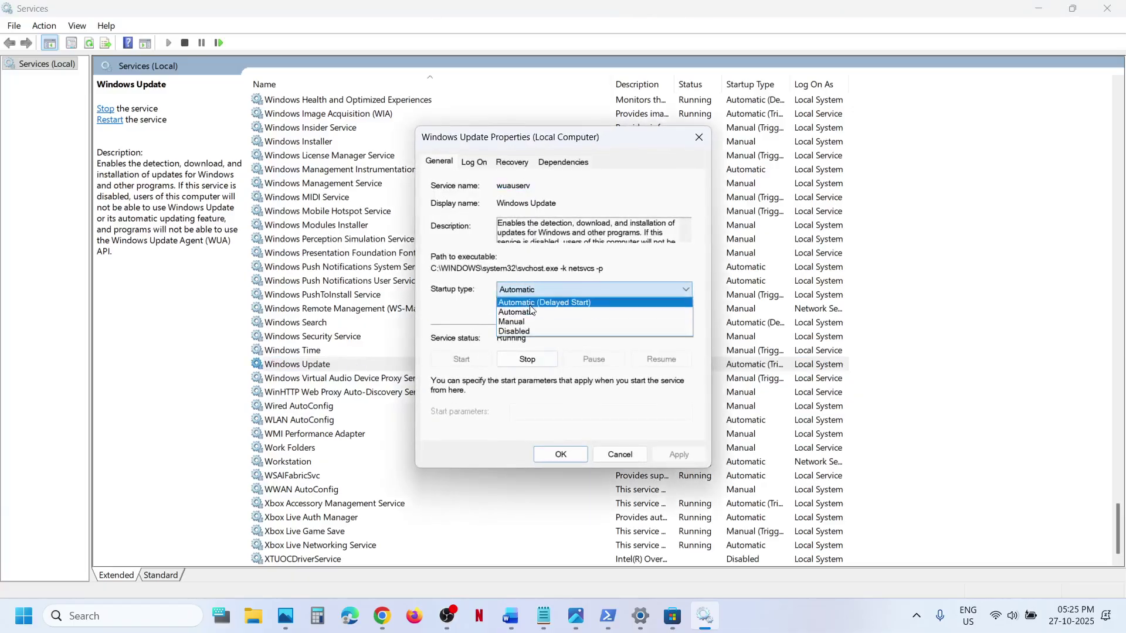
left_click(522, 311)
left_click(679, 455)
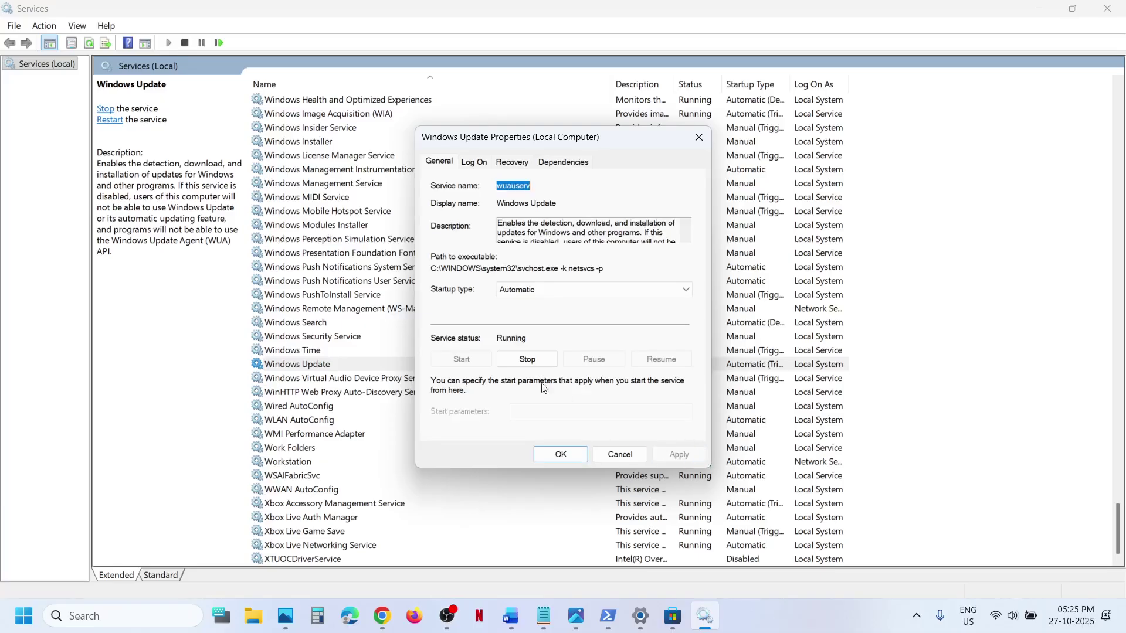
left_click(551, 455)
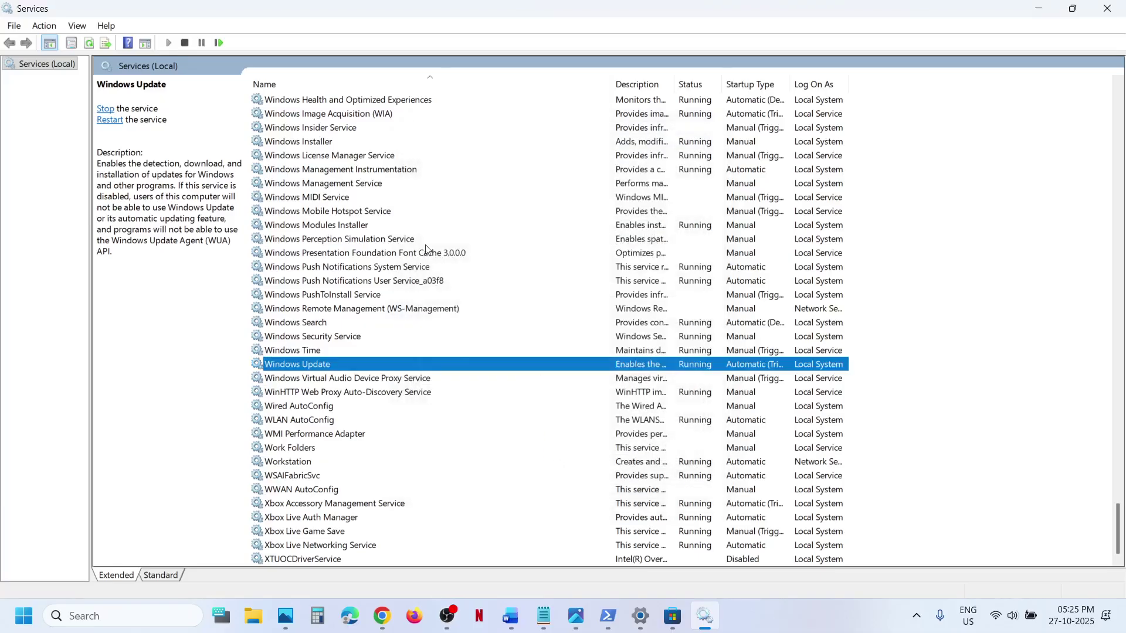
- Set Microsoft Store Install Service startup type to Automatic and apply it
left_click(342, 212)
key("m")
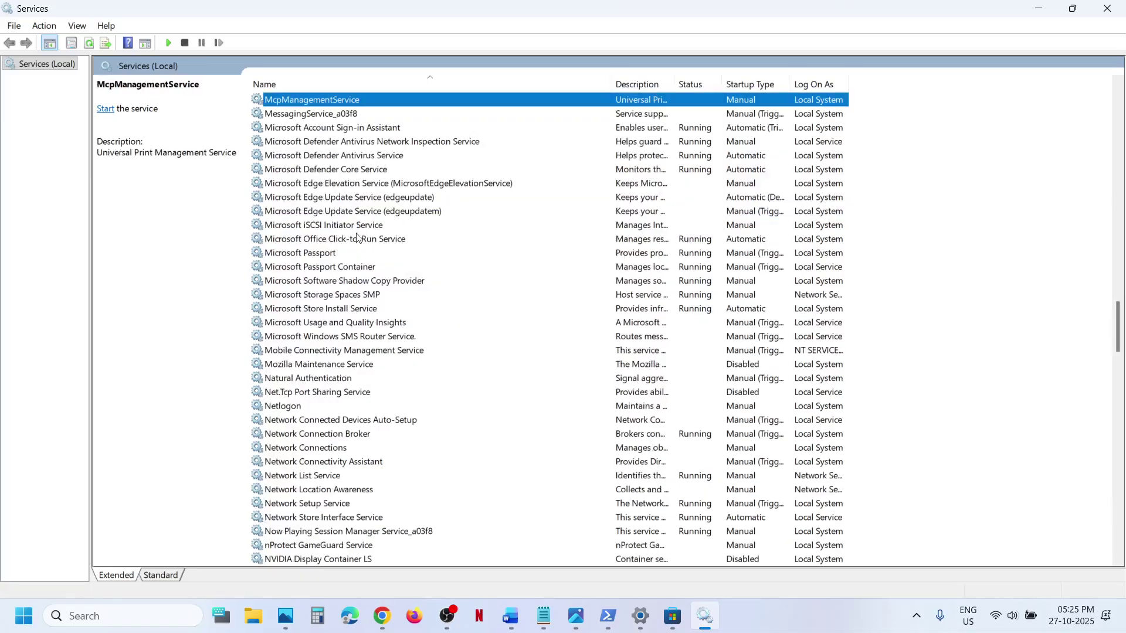
left_click(335, 310)
double_click(355, 310)
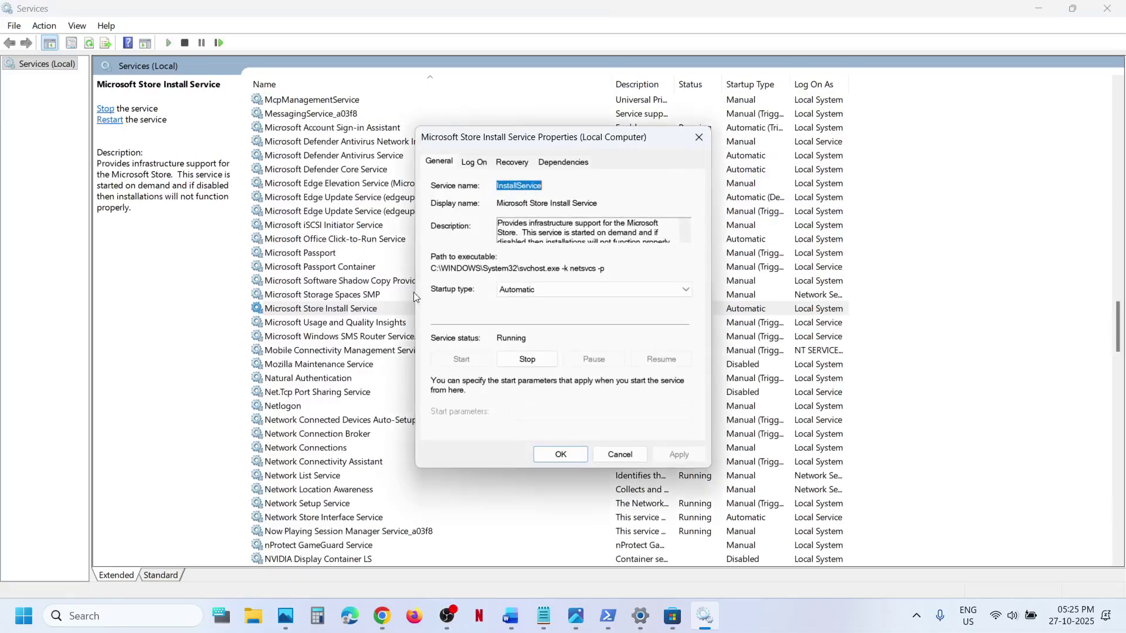
left_click(540, 290)
left_click(540, 312)
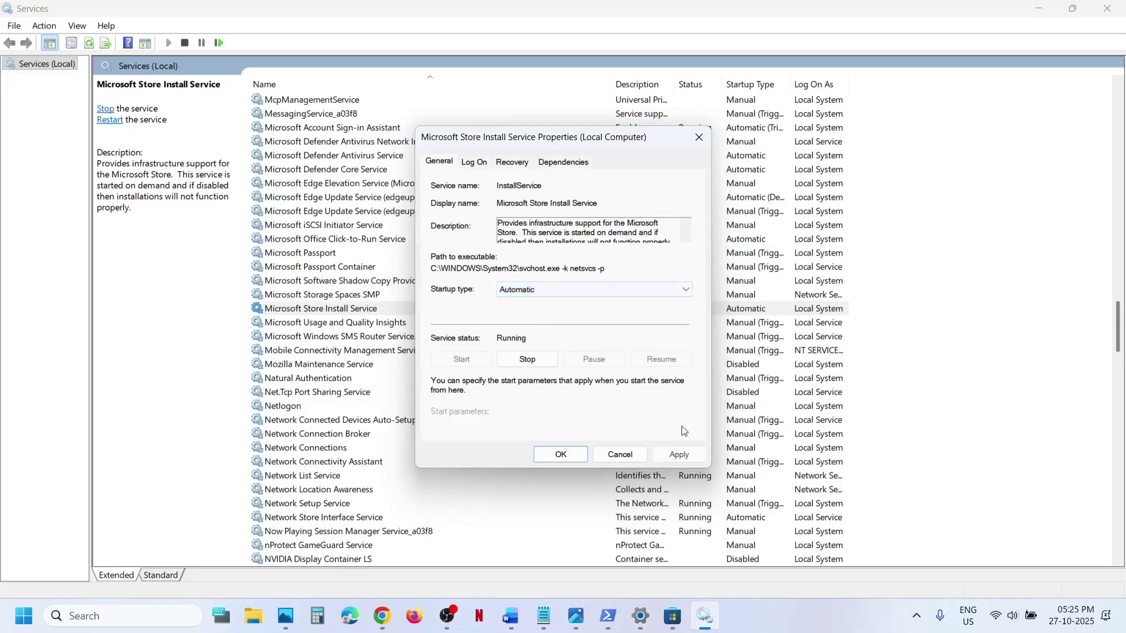
left_click(679, 455)
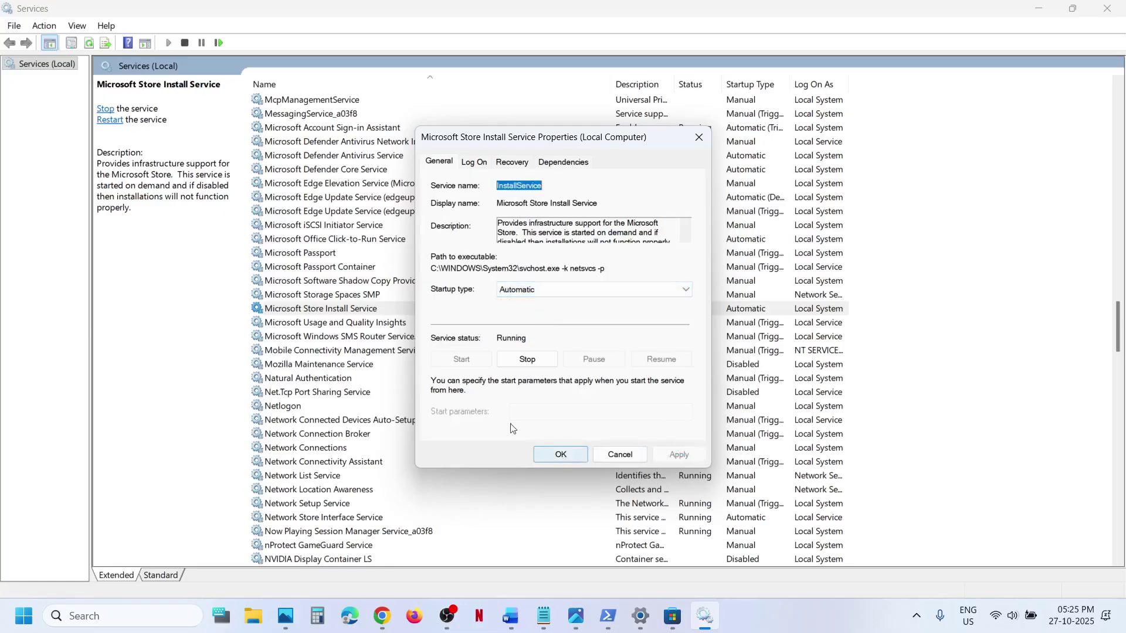
left_click(553, 457)
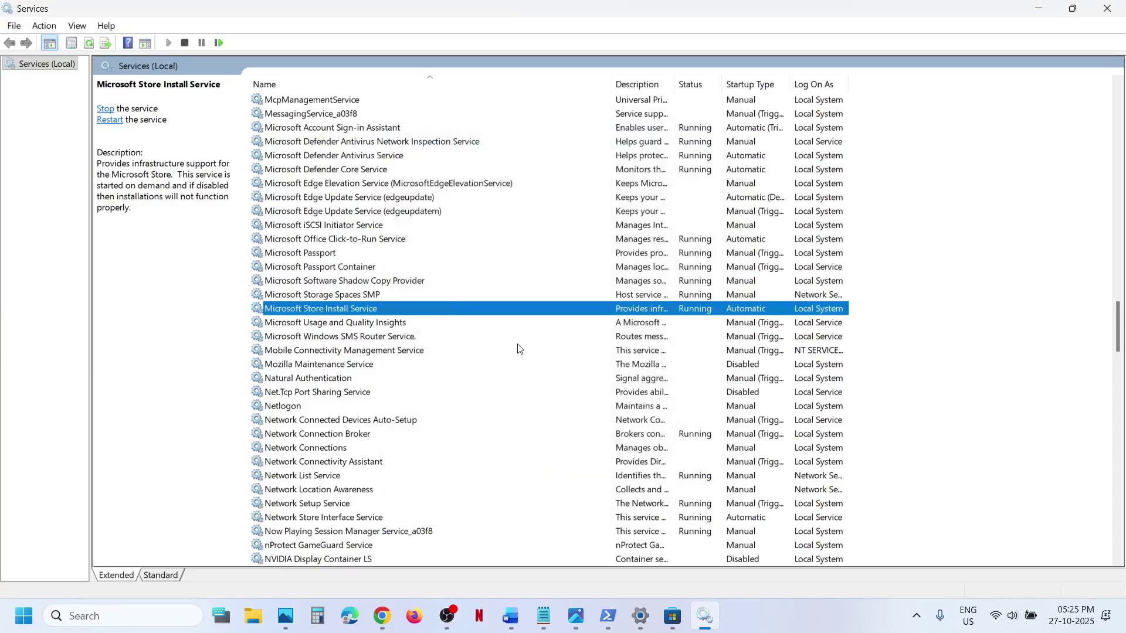
left_click(379, 269)
key("g")
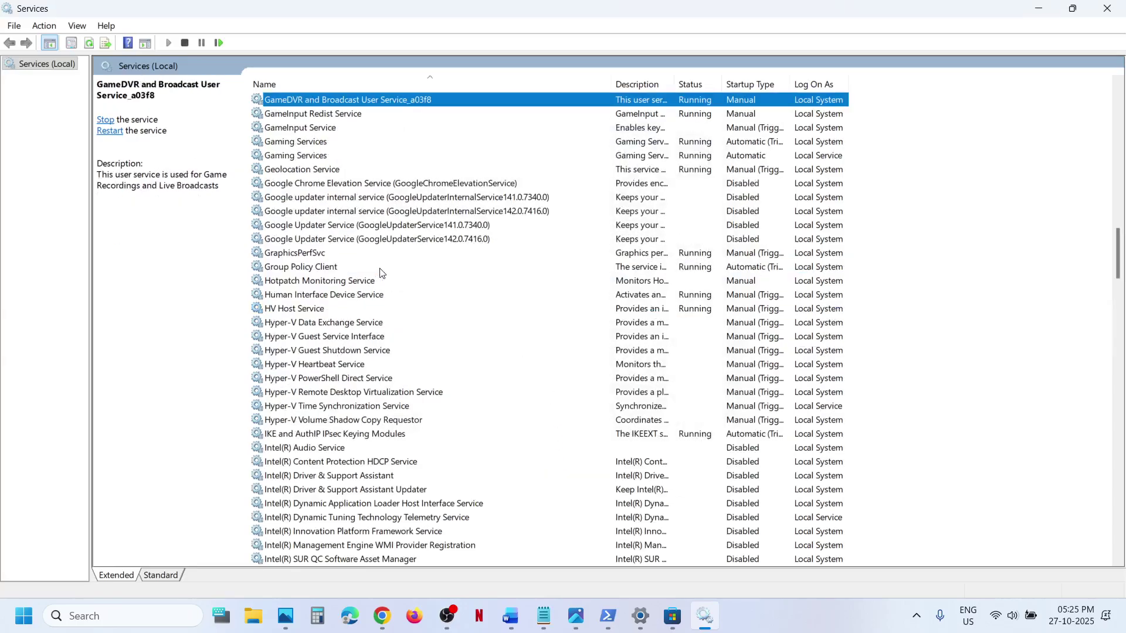
scroll(379, 269, "up", 2)
- Restart both Gaming Services entries in the Services list
left_click(295, 227)
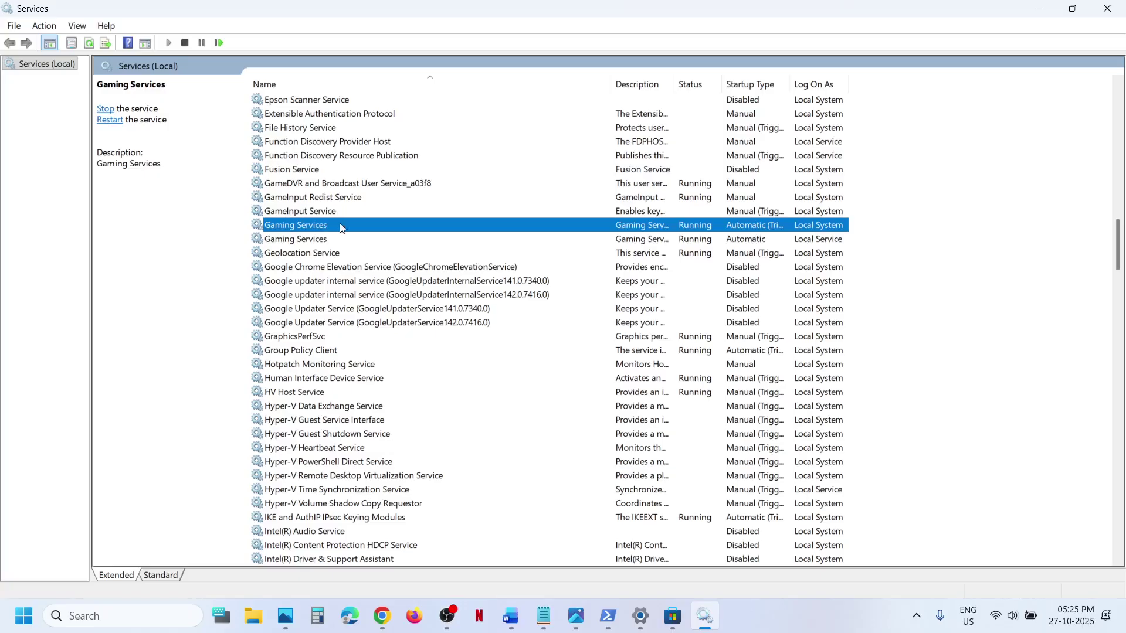
right_click(327, 229)
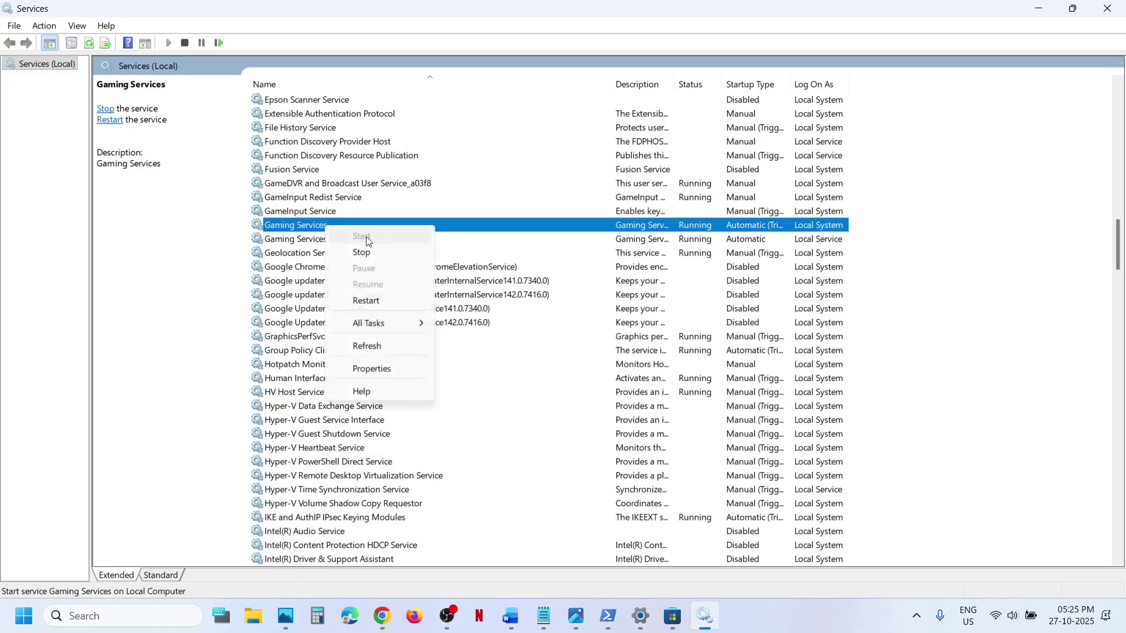
left_click(376, 300)
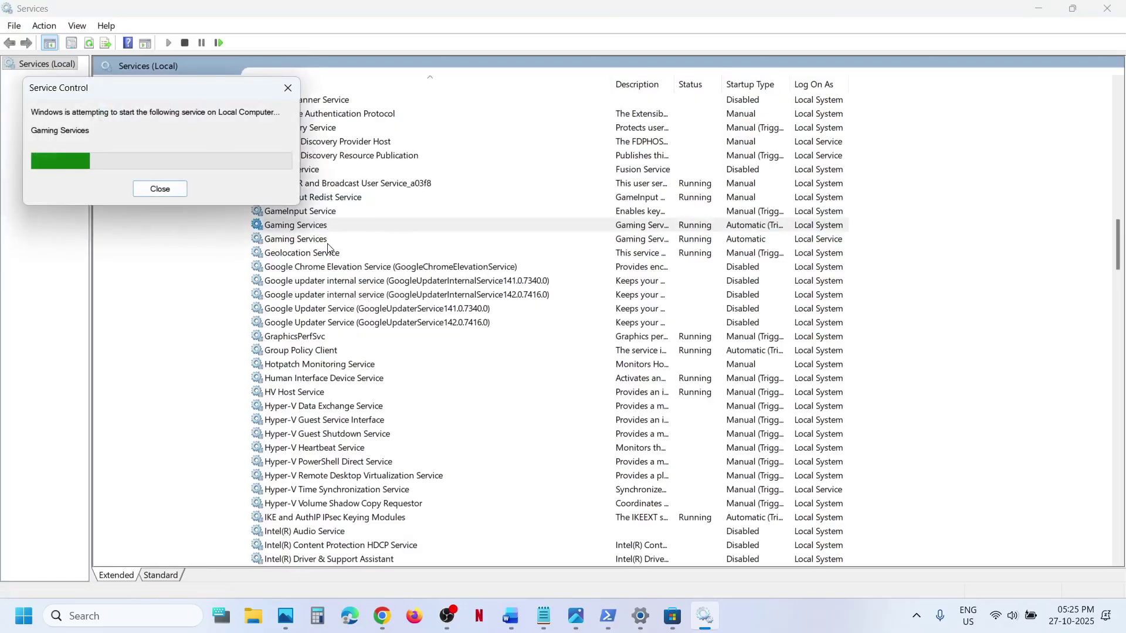
left_click(302, 242)
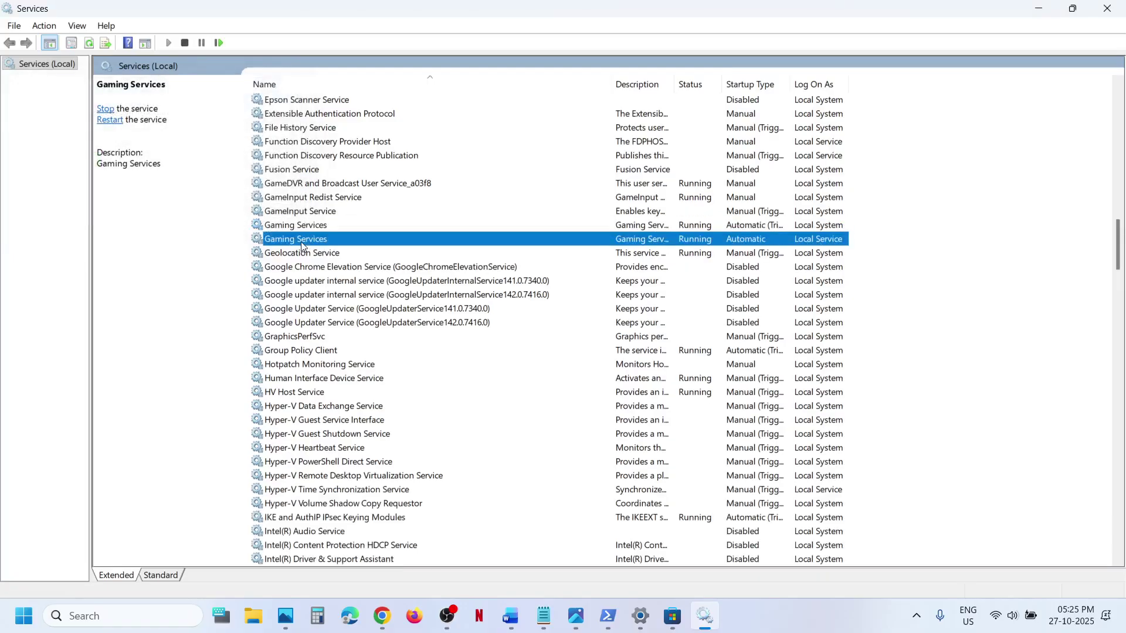
right_click(301, 242)
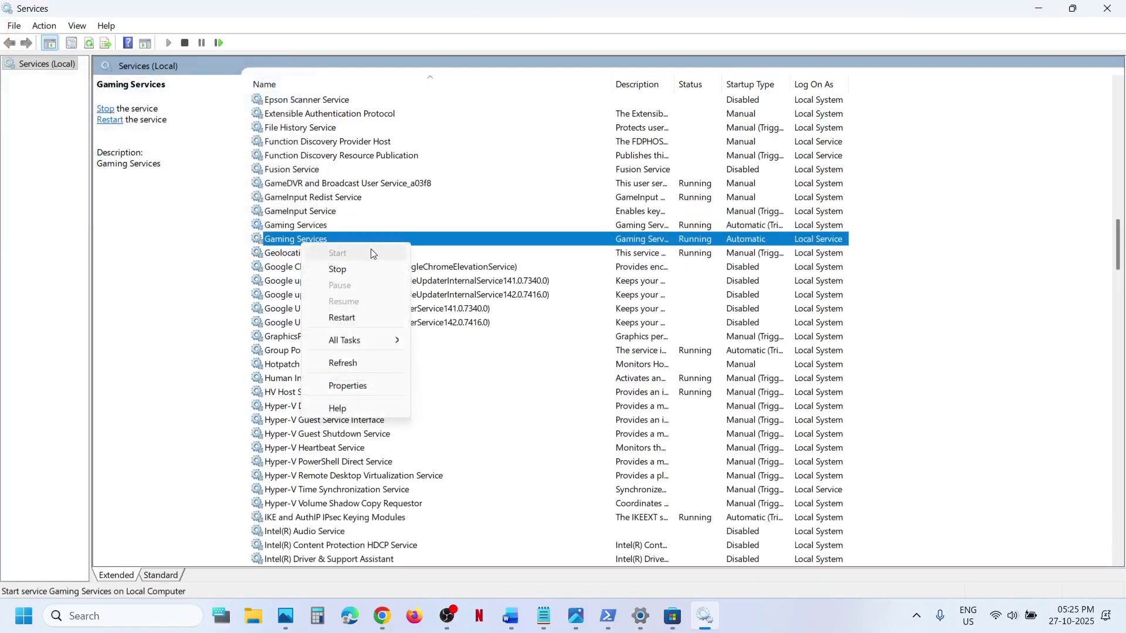
left_click(346, 319)
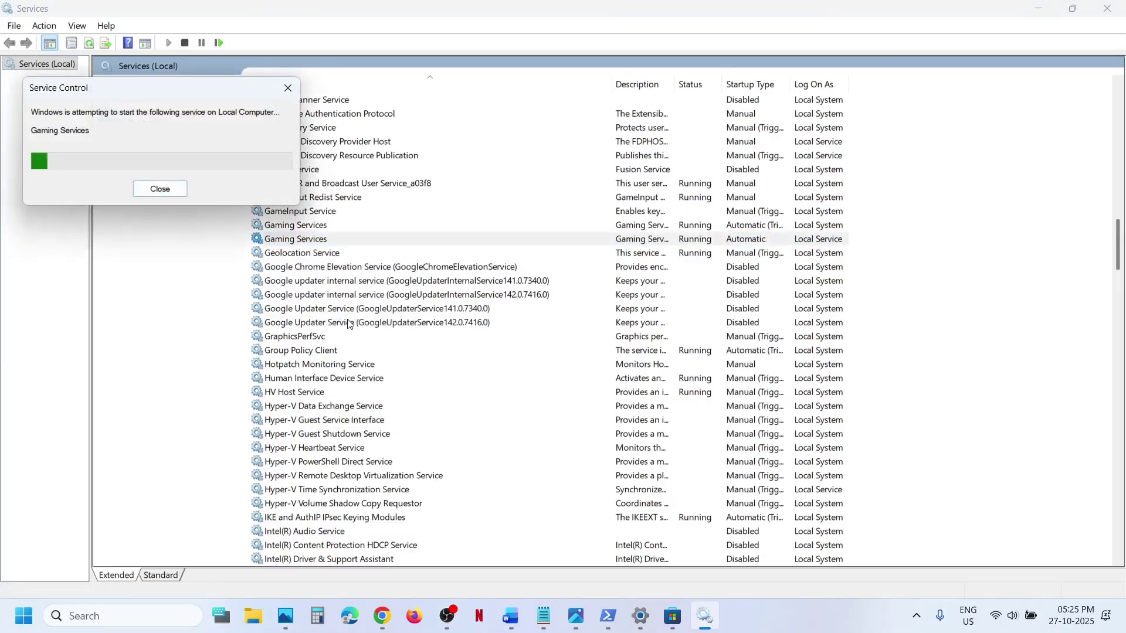
- Close the Services console and return to the Settings window
left_click(1122, 7)
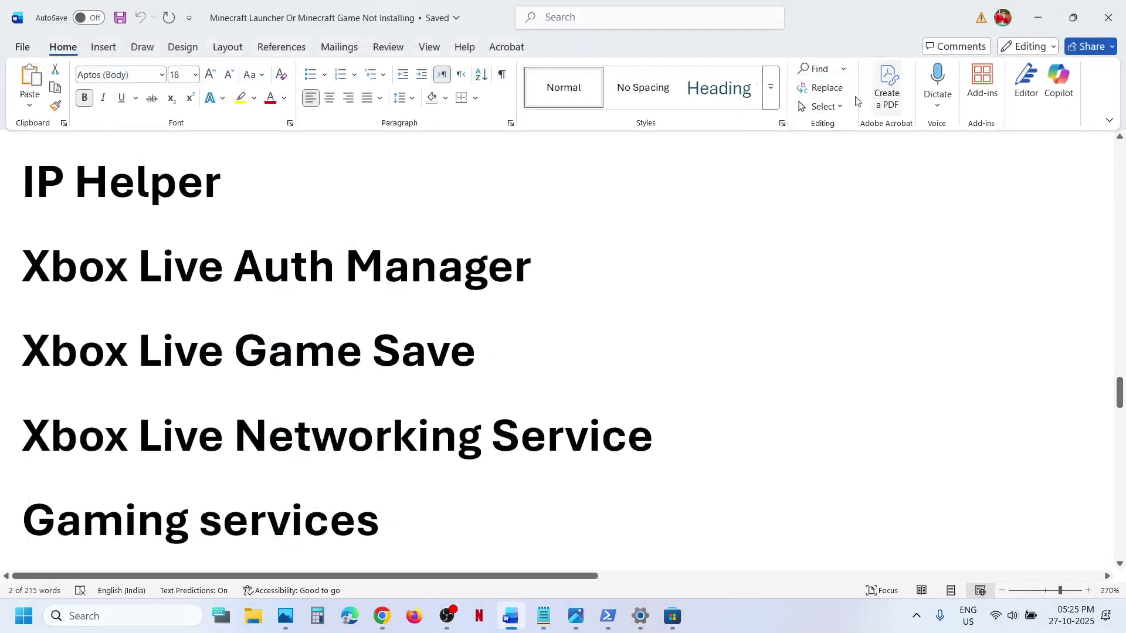
scroll(422, 459, "down", 7)
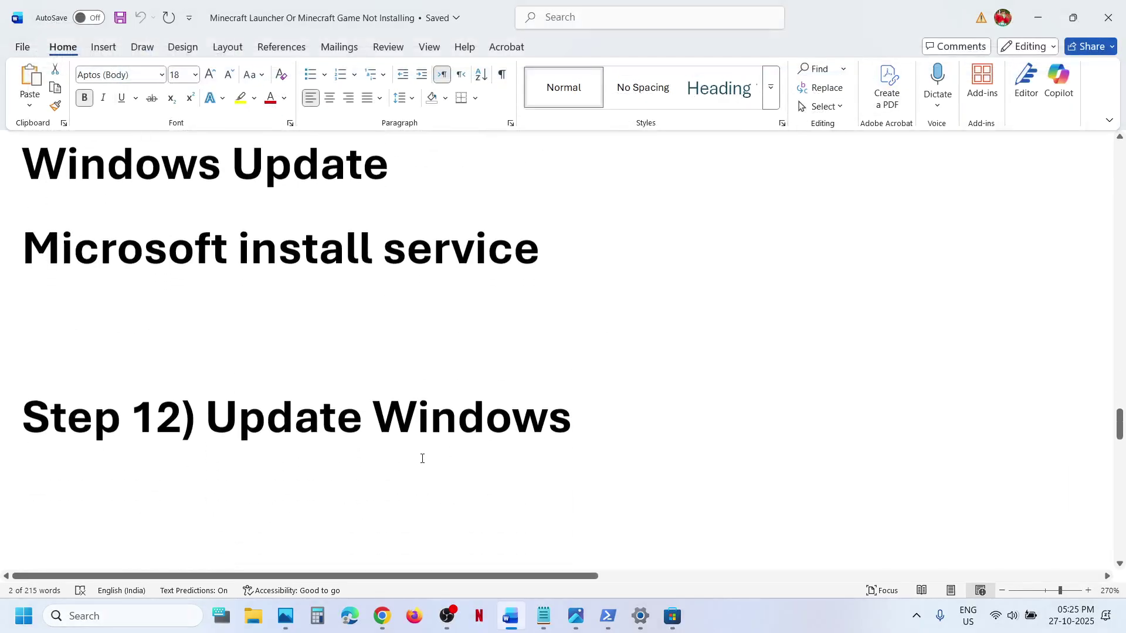
key("alt+Tab")
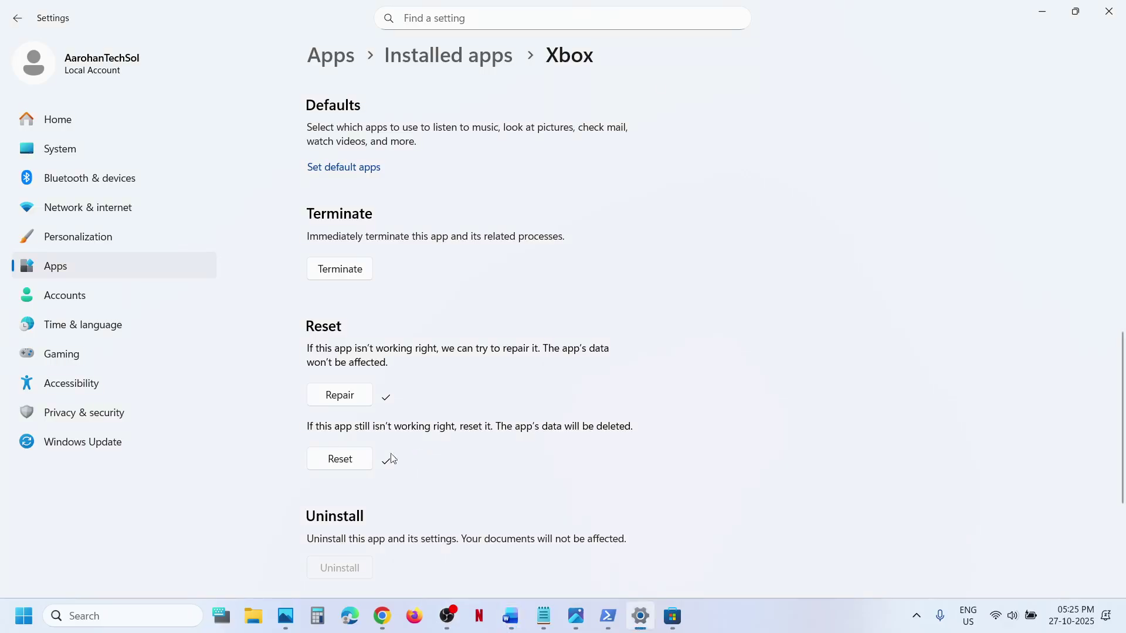
- Run Check for updates on the Windows Update page, then bring the Word guide back
left_click(102, 455)
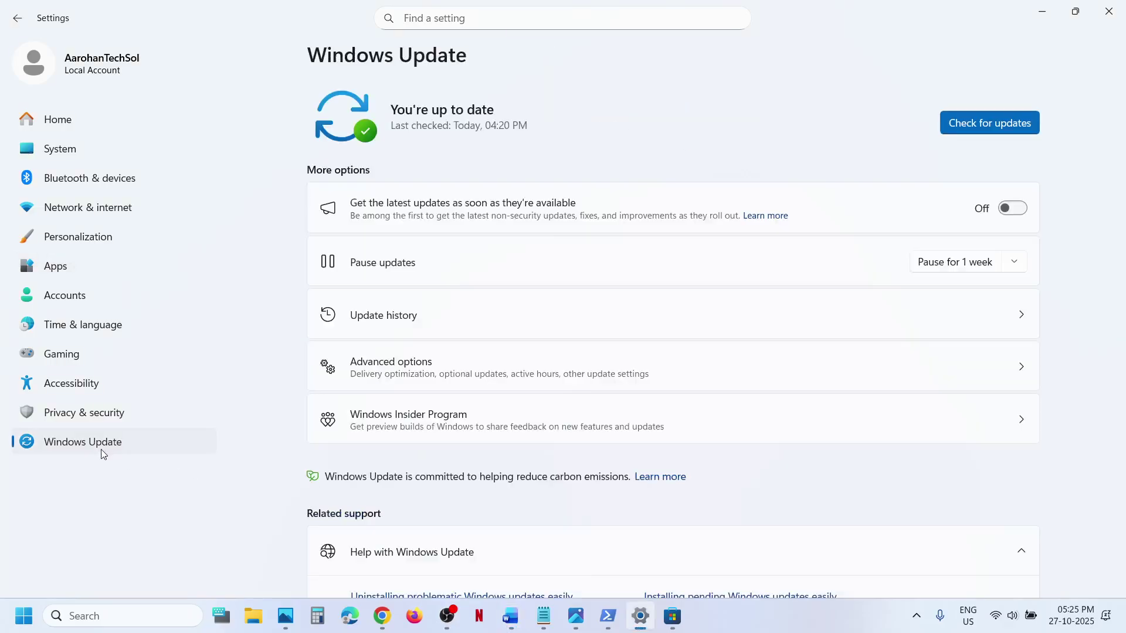
left_click(968, 126)
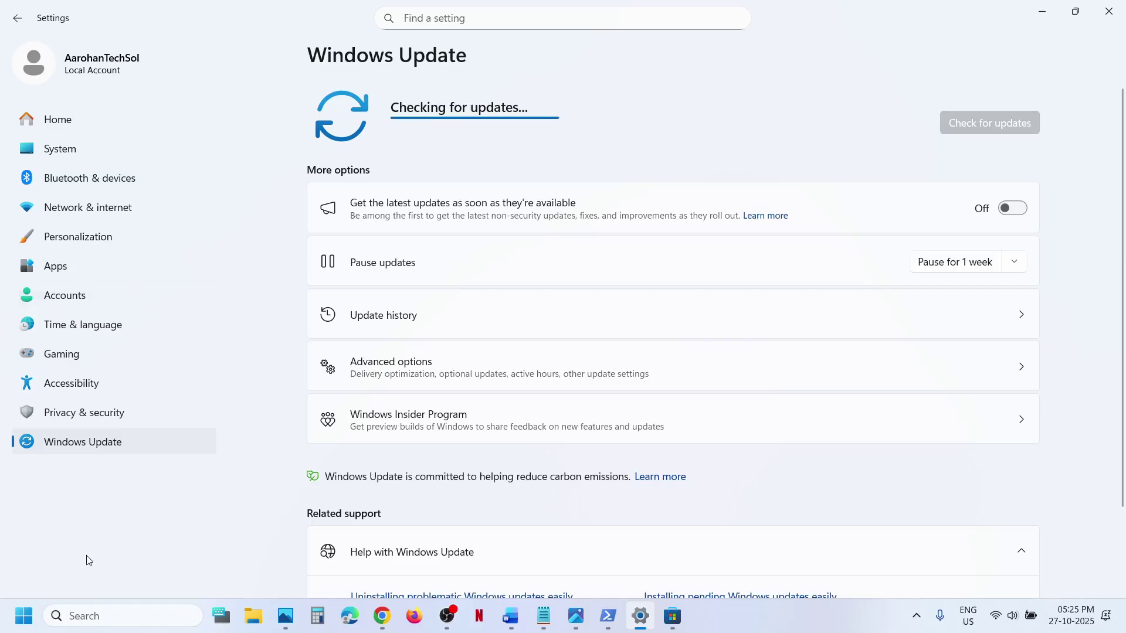
left_click(23, 615)
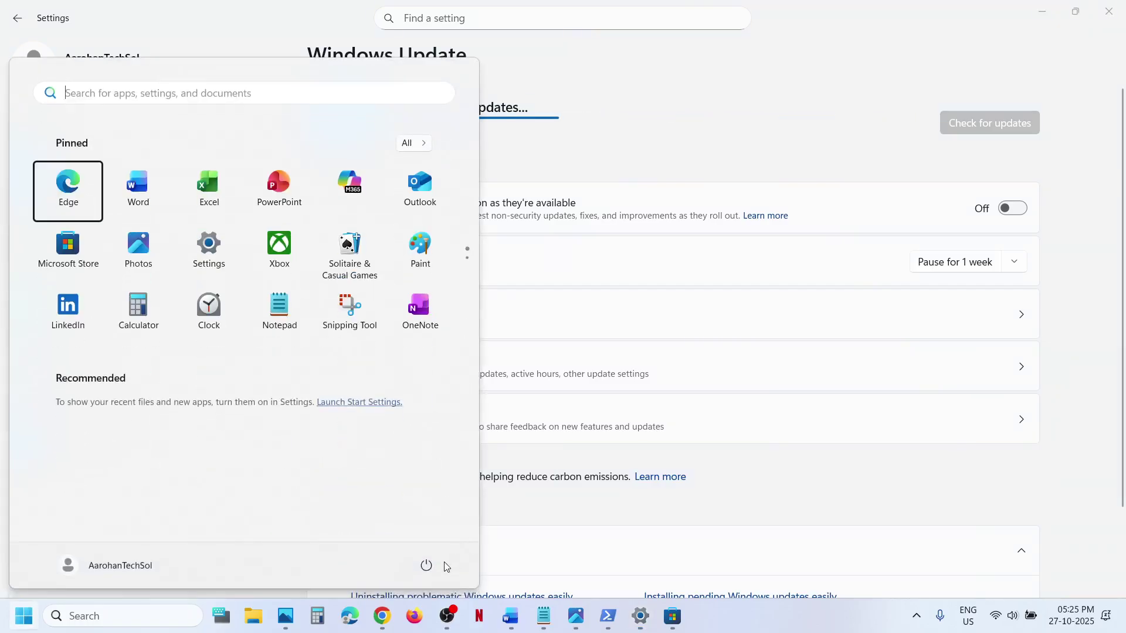
left_click(431, 566)
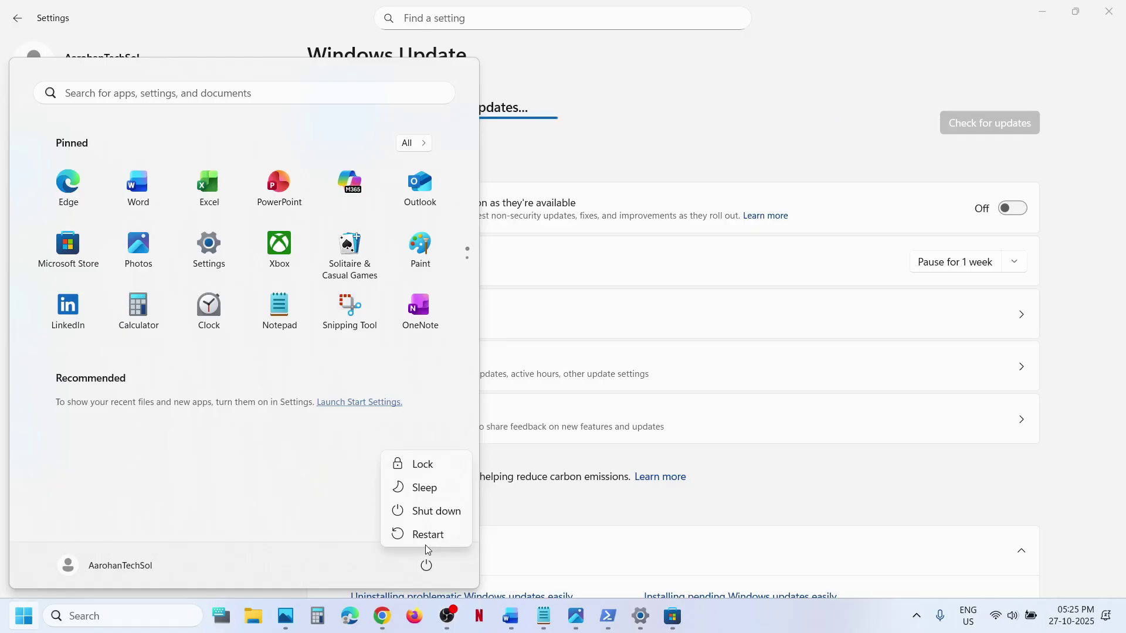
left_click(514, 628)
- Copy the Get-AppxPackage … Remove-AppxPackage command from the Word guide
scroll(425, 446, "down", 5)
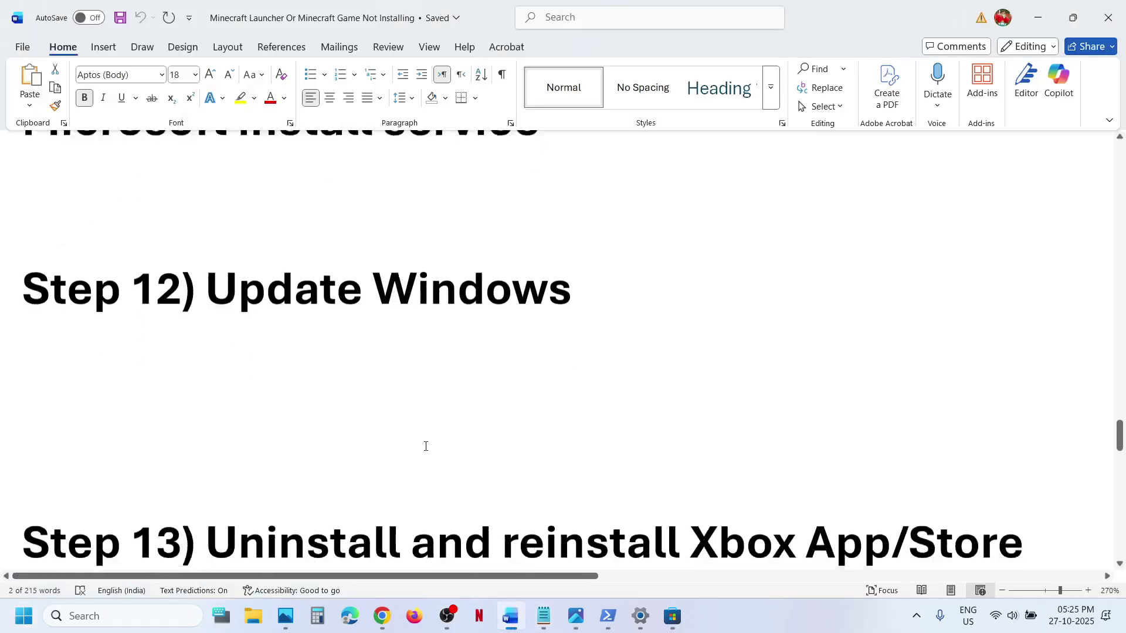
scroll(426, 446, "down", 3)
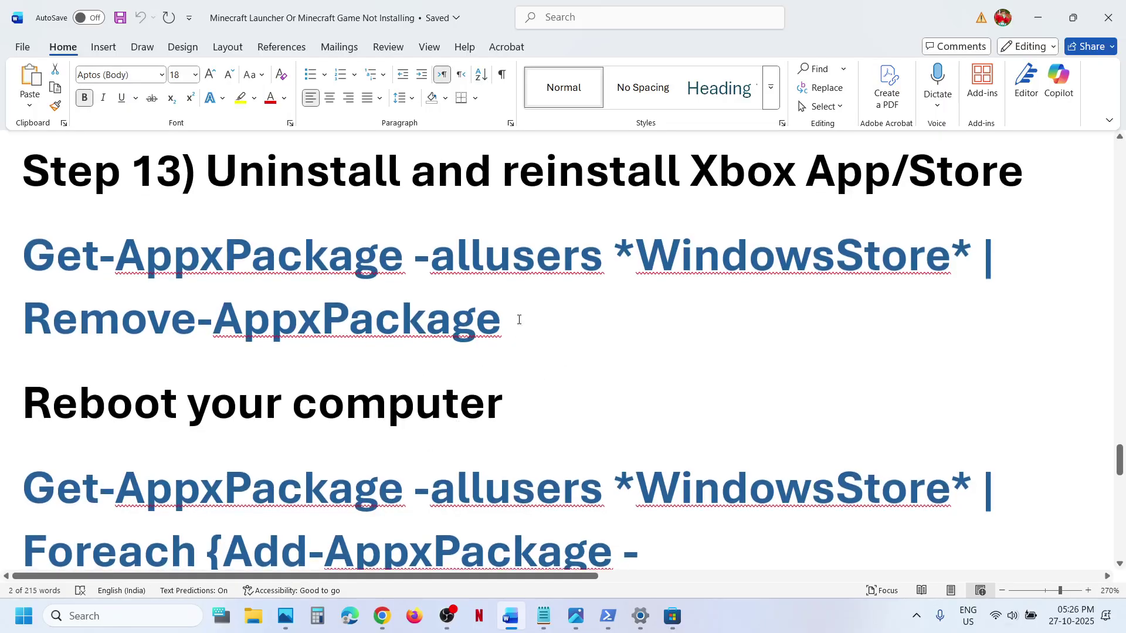
left_click_drag(519, 319, 65, 271)
right_click(66, 272)
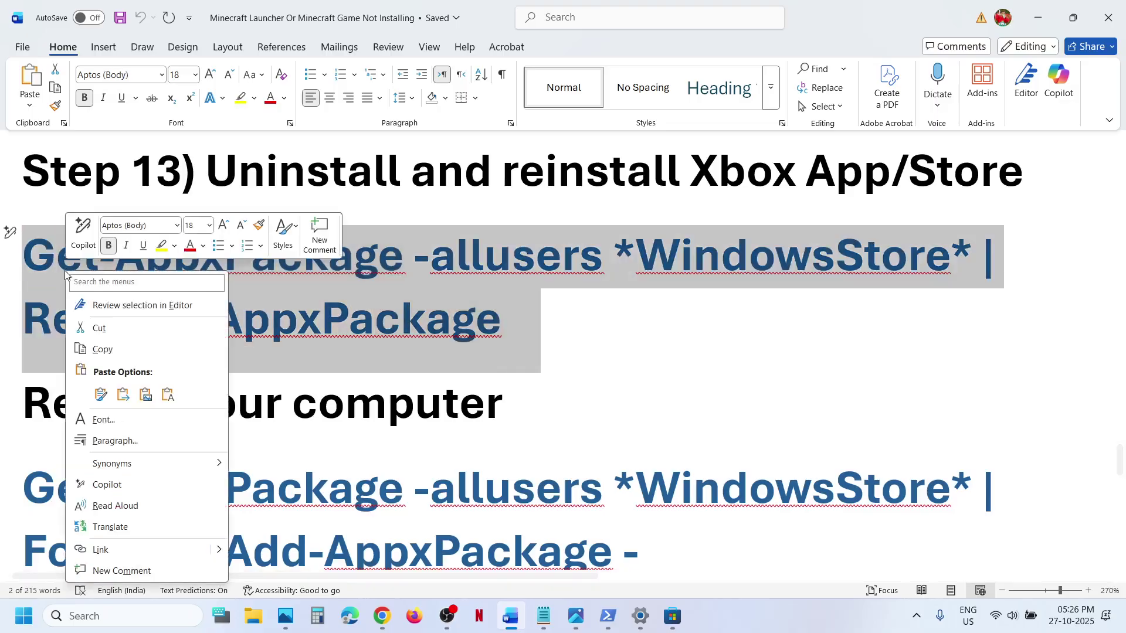
left_click(112, 350)
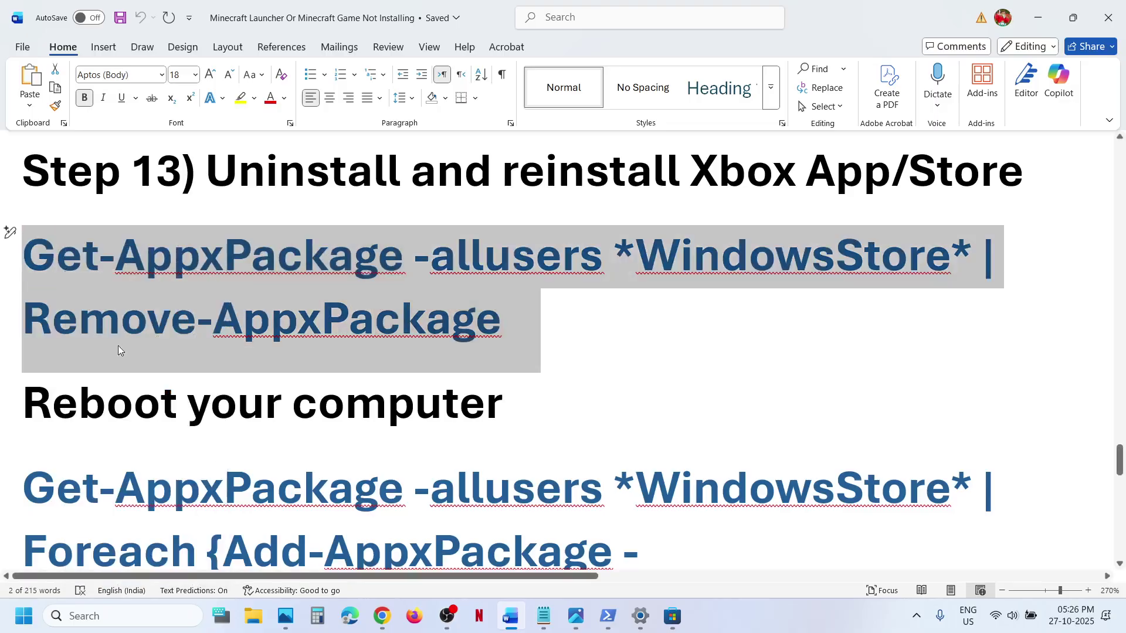
- Open PowerShell as administrator and run the Store removal command
left_click(119, 615)
type("powershe")
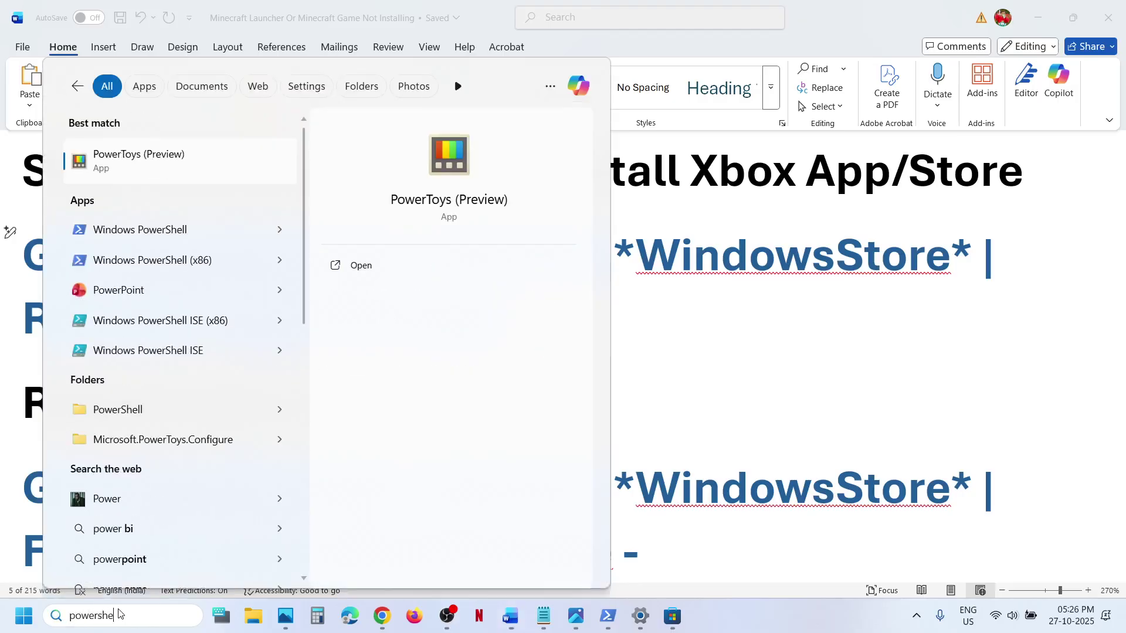
type("ll")
right_click(179, 167)
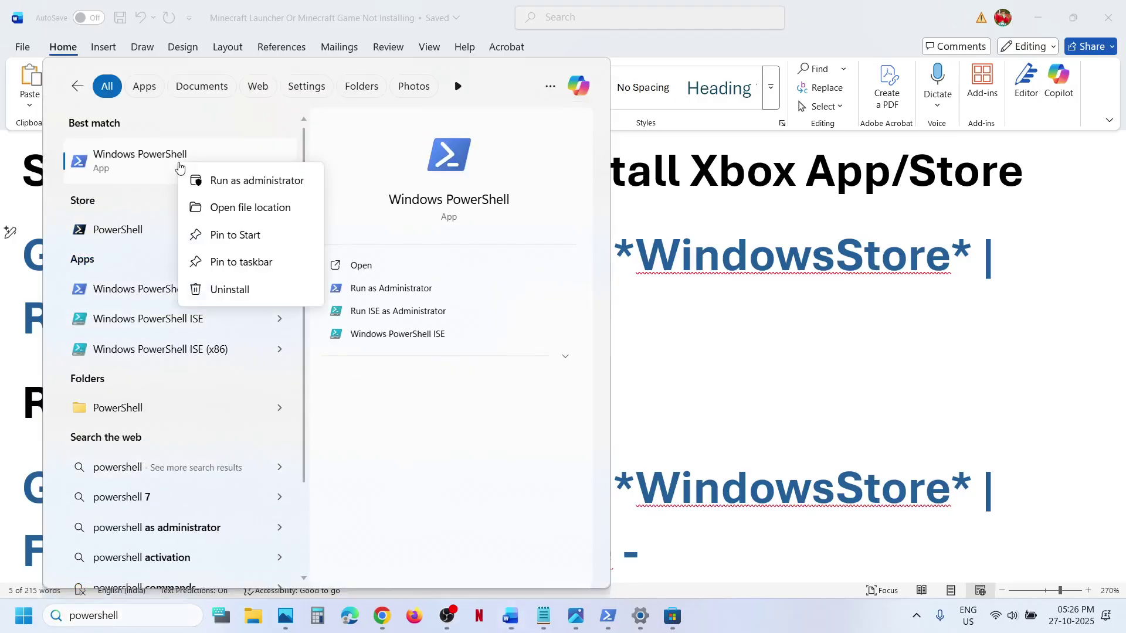
left_click(274, 189)
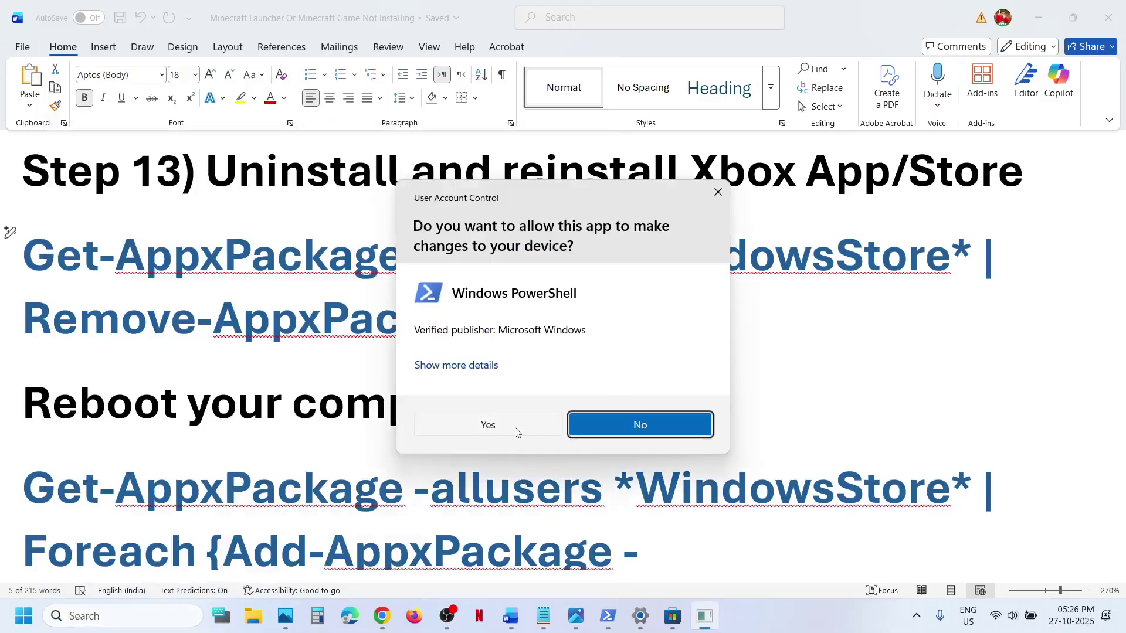
left_click(517, 433)
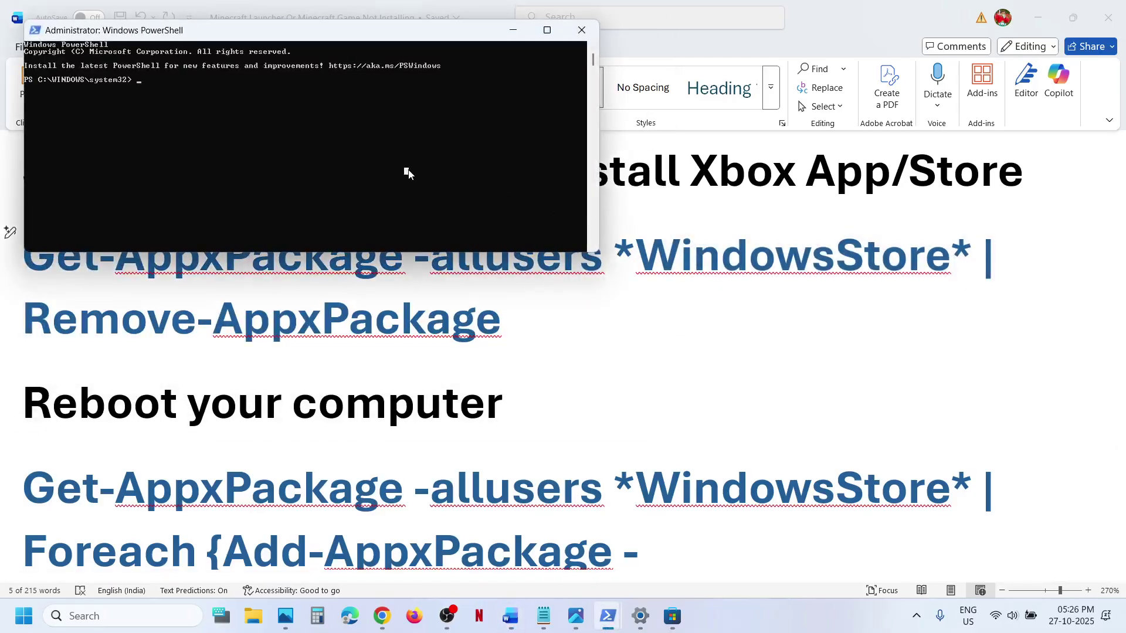
right_click(409, 169)
key("Return")
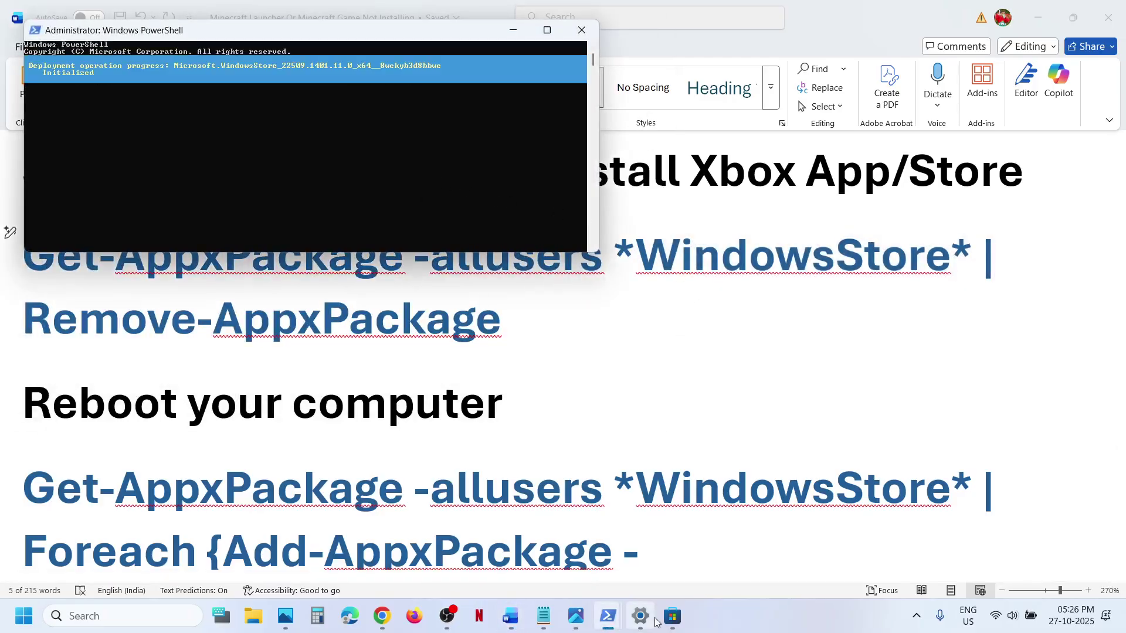
mouse_move(676, 617)
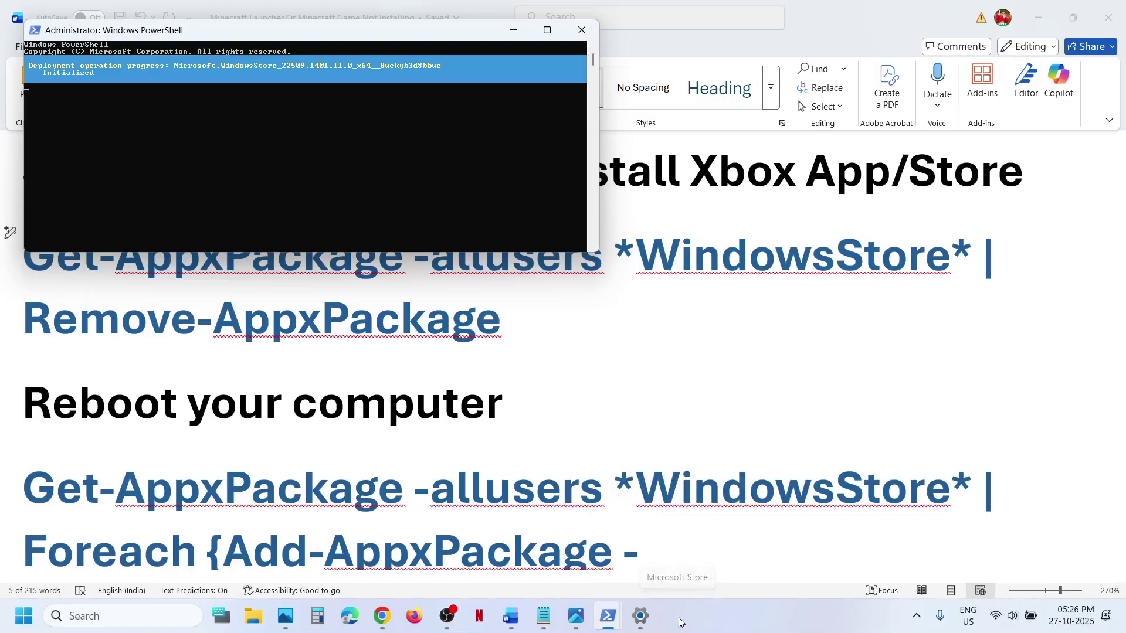
- Copy the Add-AppxPackage -Register command from Word and run it in PowerShell
key("alt+Tab")
scroll(866, 495, "down", 3)
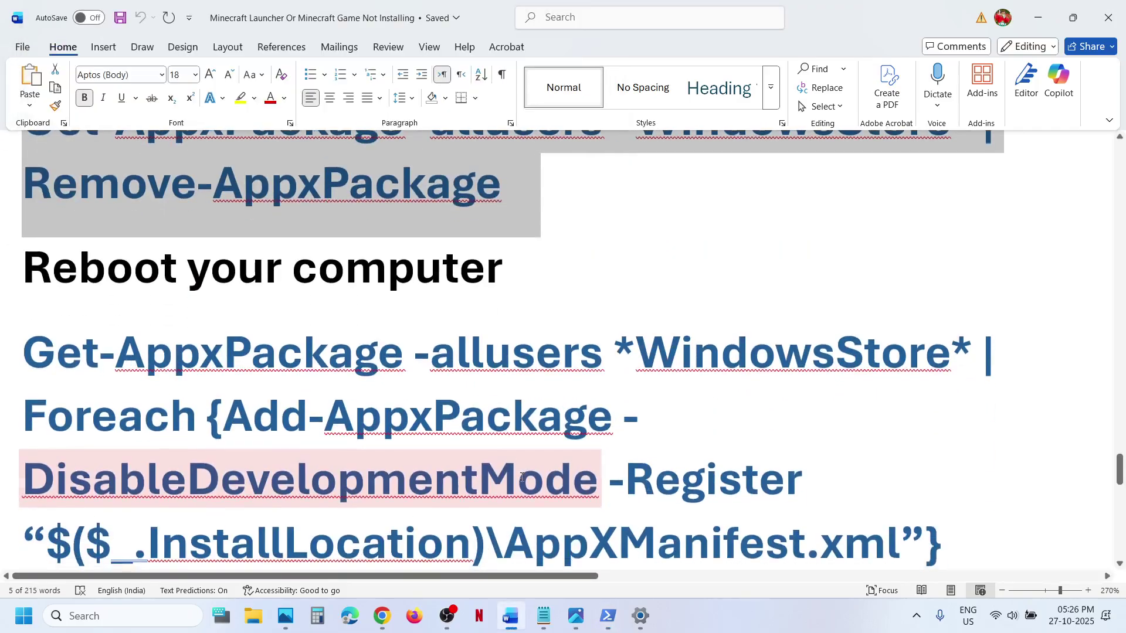
left_click_drag(962, 503, 82, 320)
key("ctrl+c")
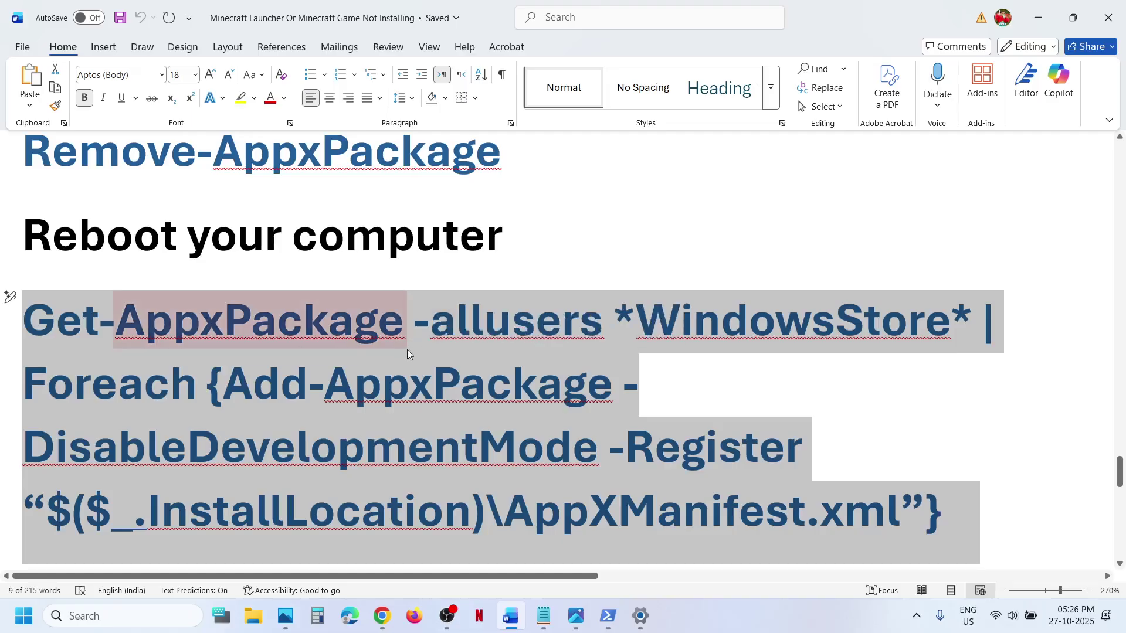
key("alt+Tab")
key("ctrl+v")
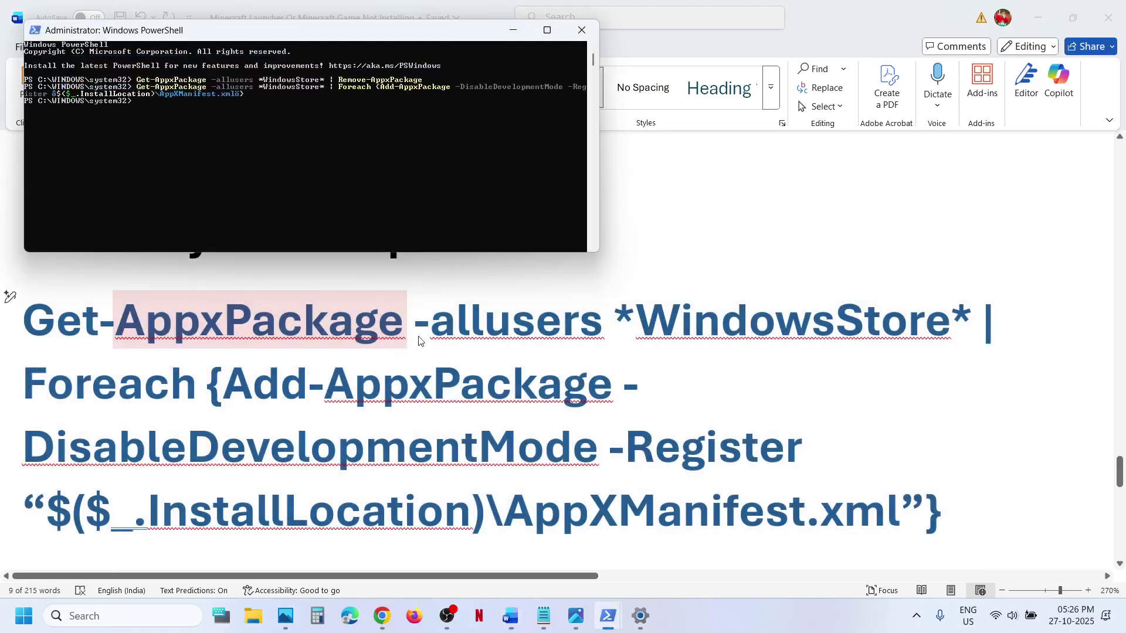
- Open Microsoft Store from Windows search
left_click(131, 614)
type("sto")
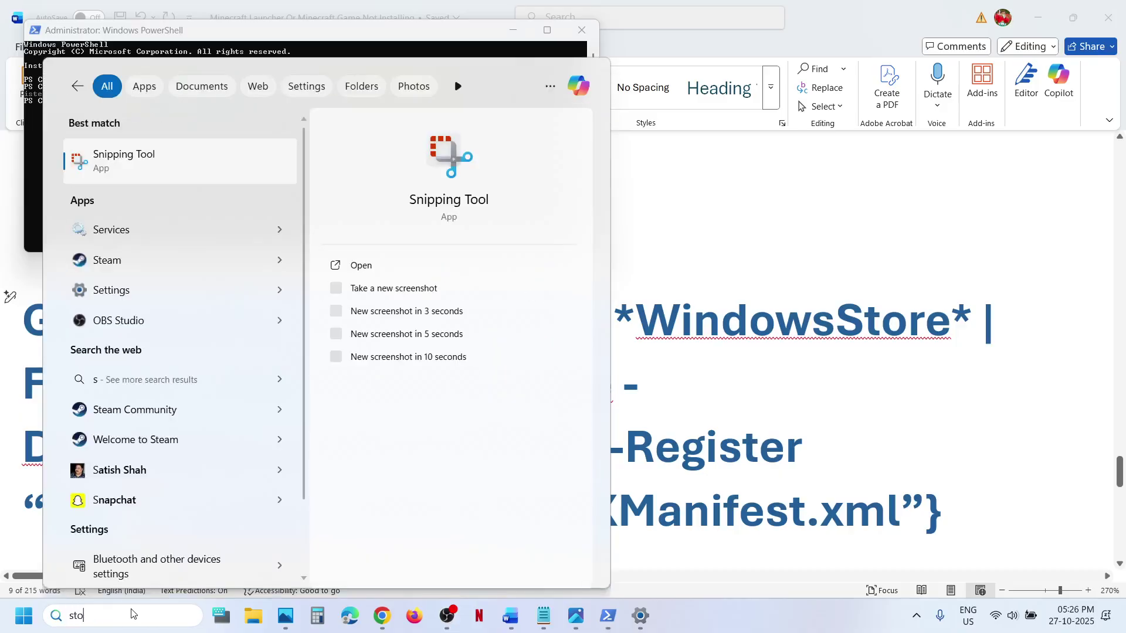
type("re")
key("Return")
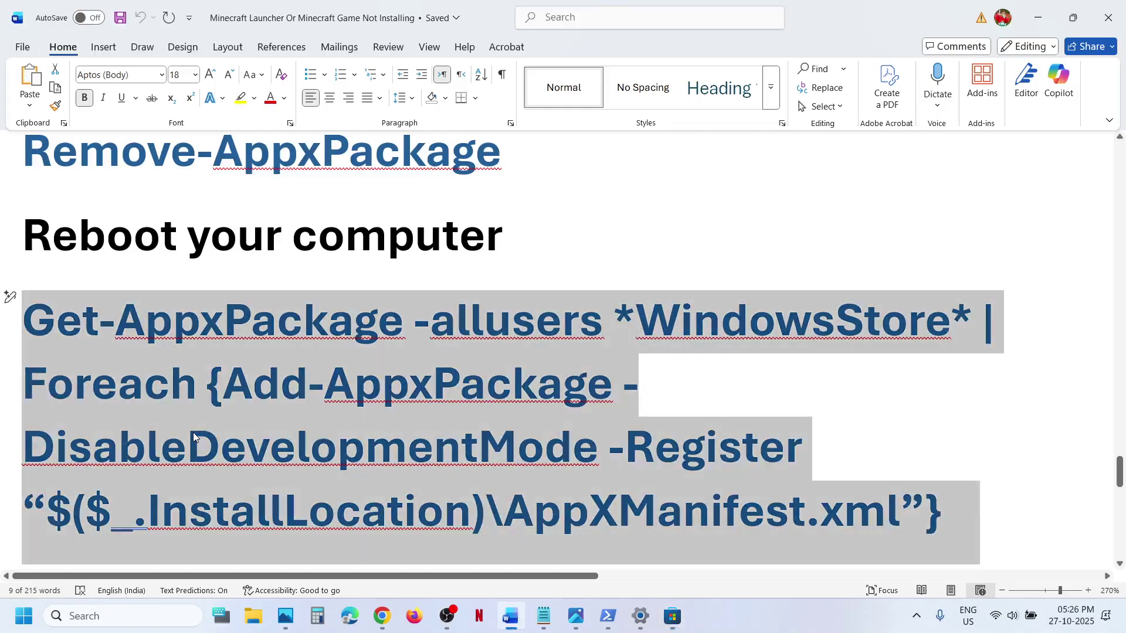
scroll(193, 432, "down", 5)
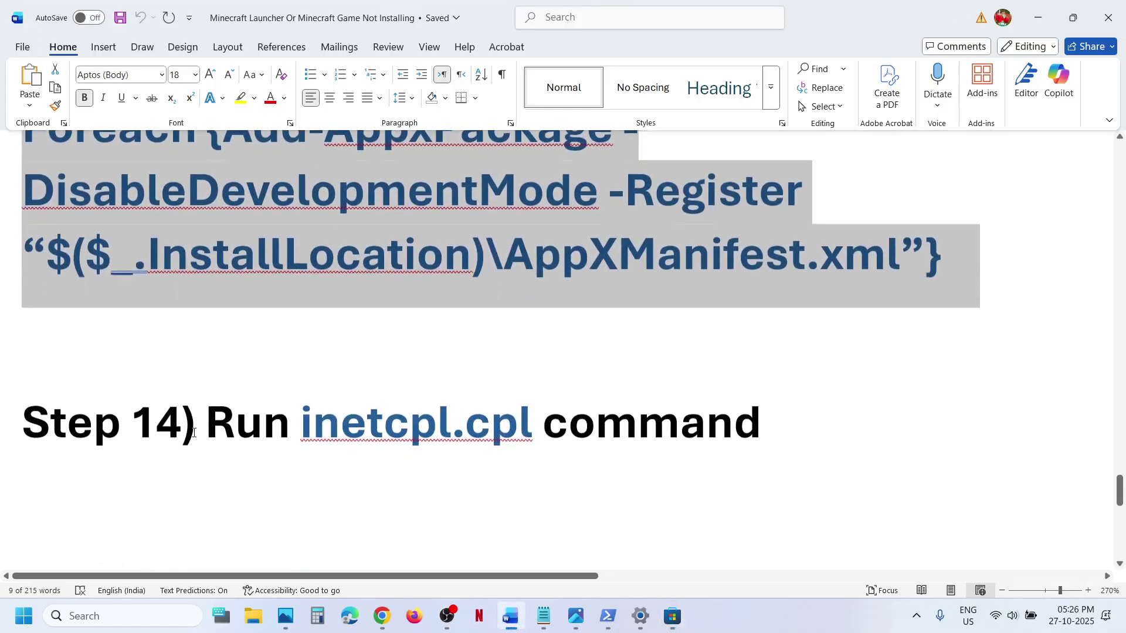
- Open inetcpl.cpl, confirm TLS 1.0–1.3 are enabled under Advanced, and accept with OK
left_click_drag(477, 417, 513, 415)
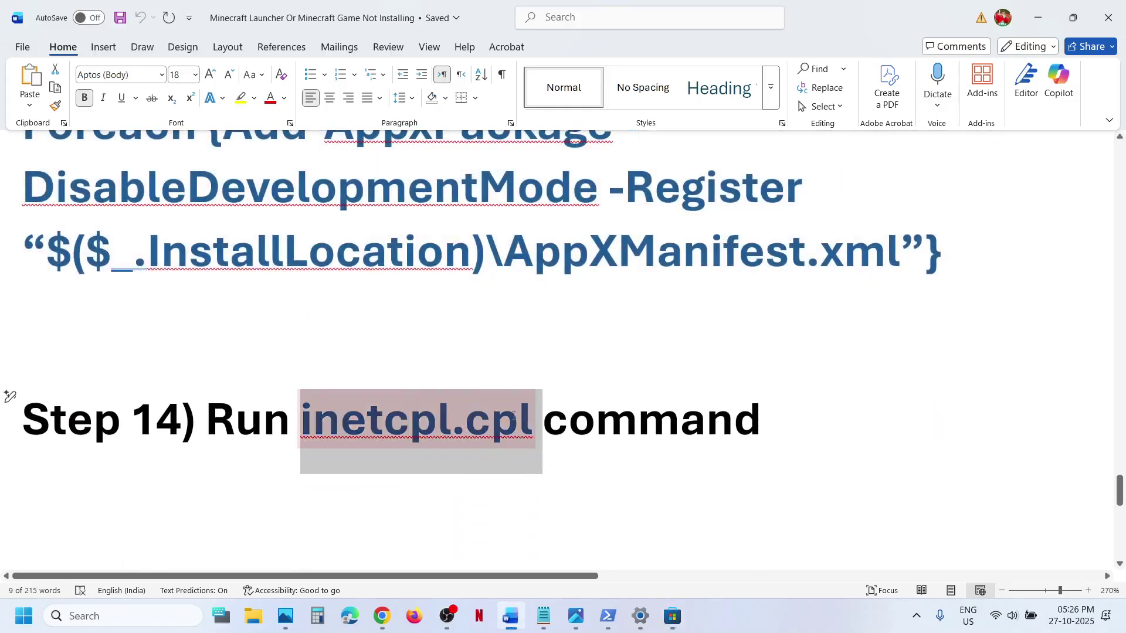
left_click(176, 610)
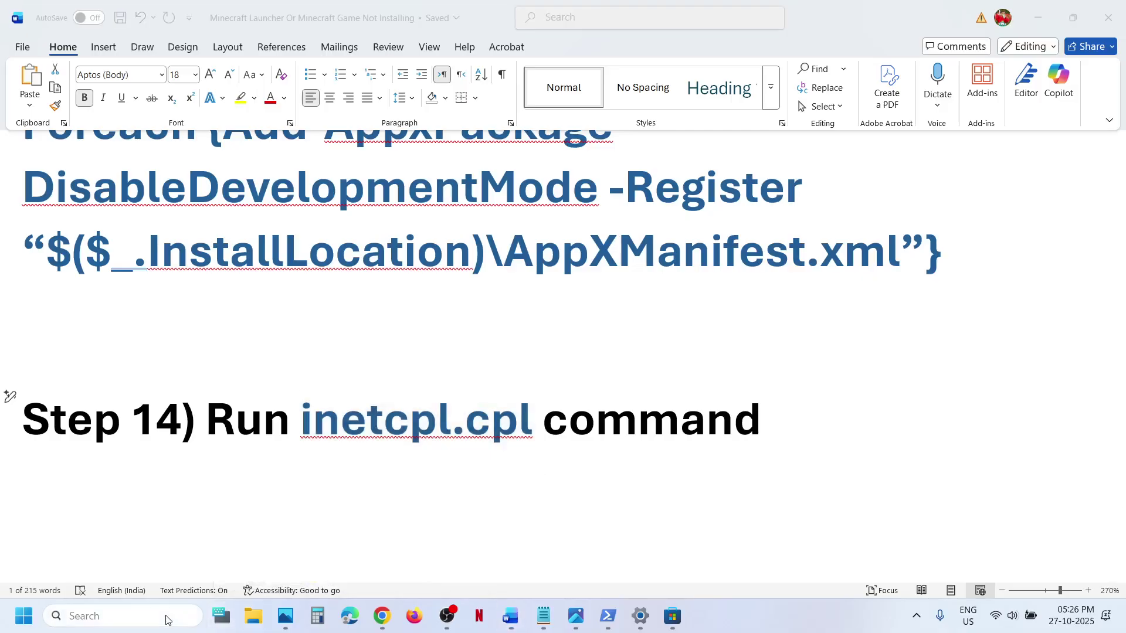
key("ctrl+v")
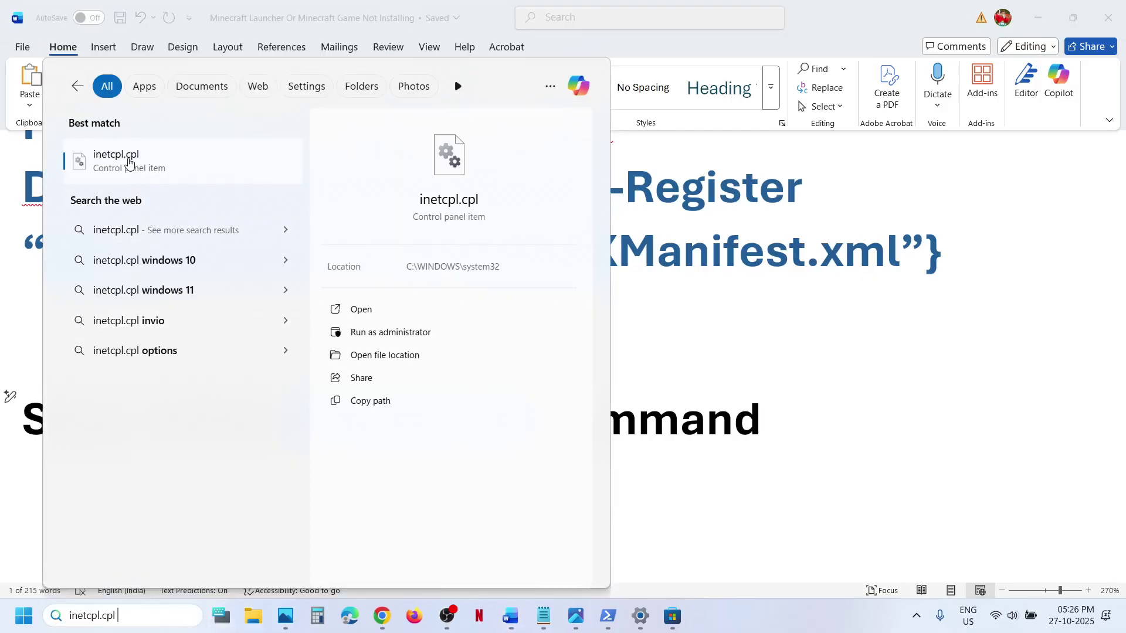
left_click(131, 160)
left_click_drag(195, 80, 488, 199)
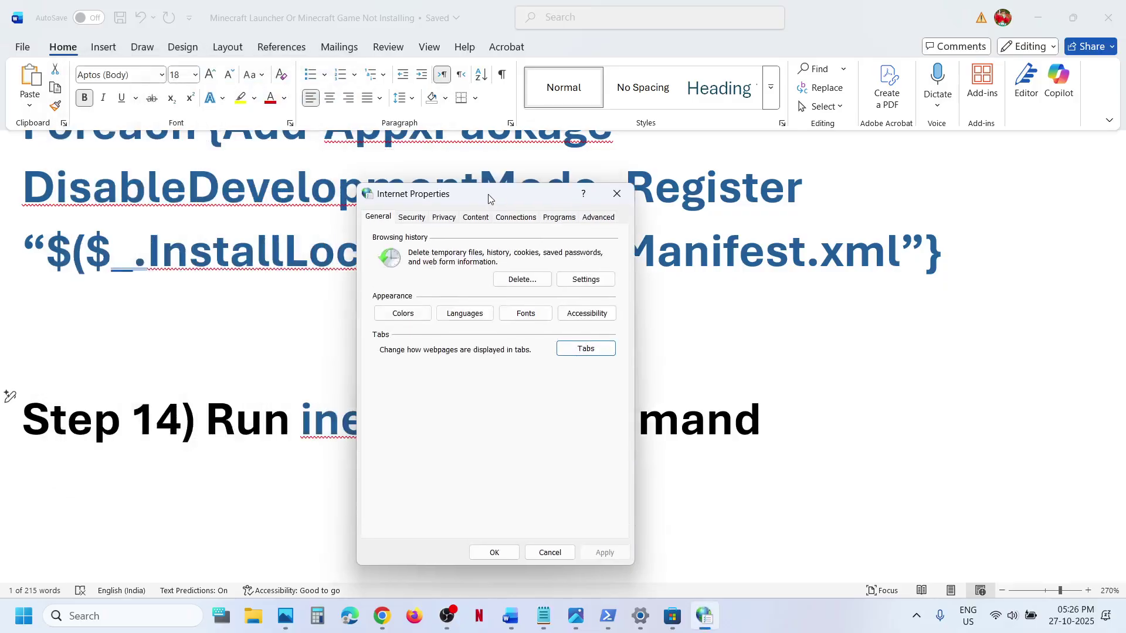
left_click(590, 216)
scroll(456, 406, "down", 10)
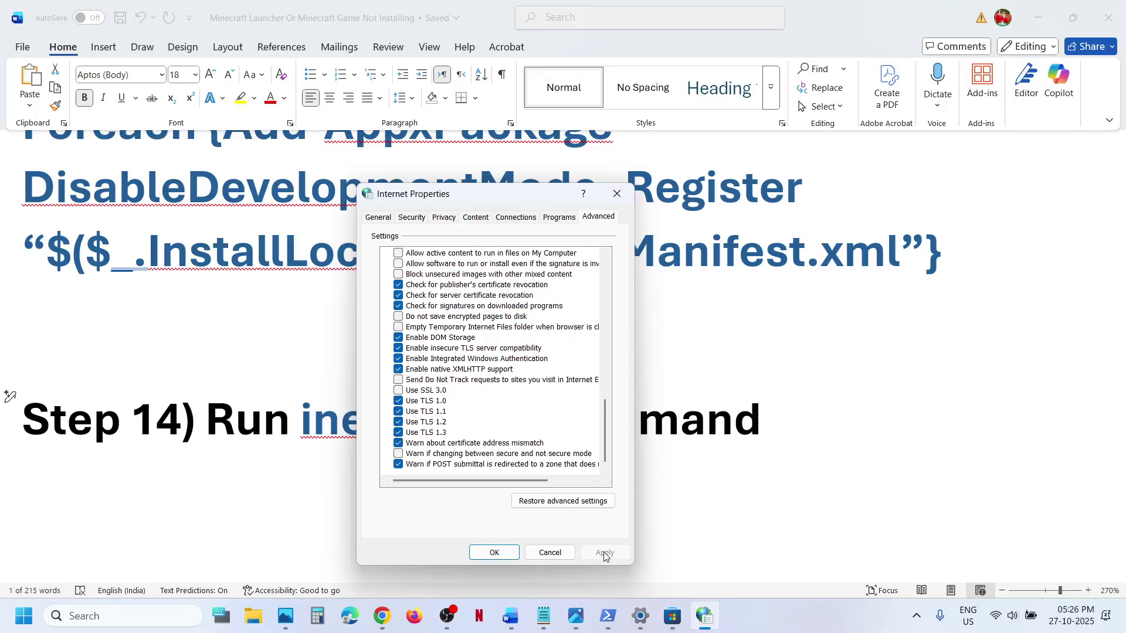
left_click(506, 555)
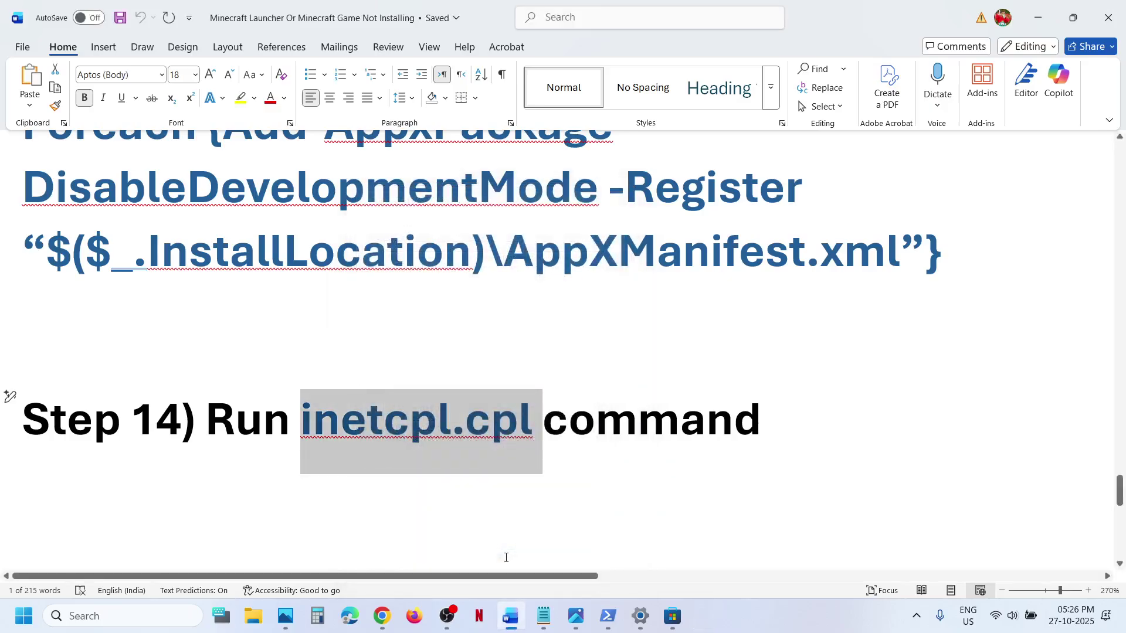
- Open Command Prompt as administrator from Windows search
scroll(506, 558, "down", 8)
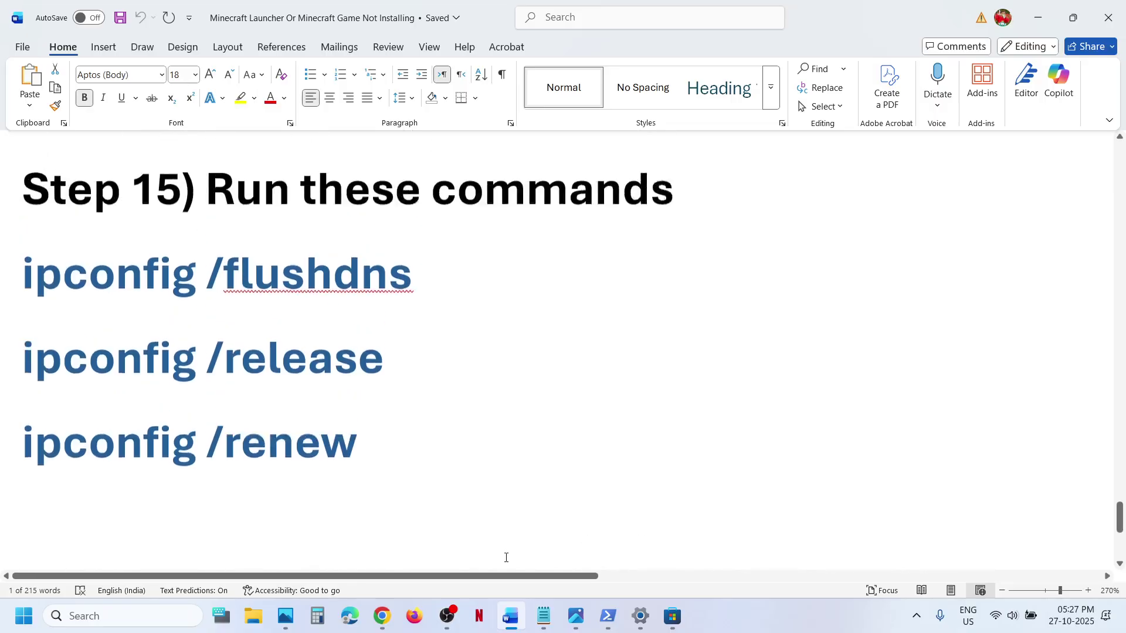
scroll(506, 557, "up", 1)
left_click(166, 616)
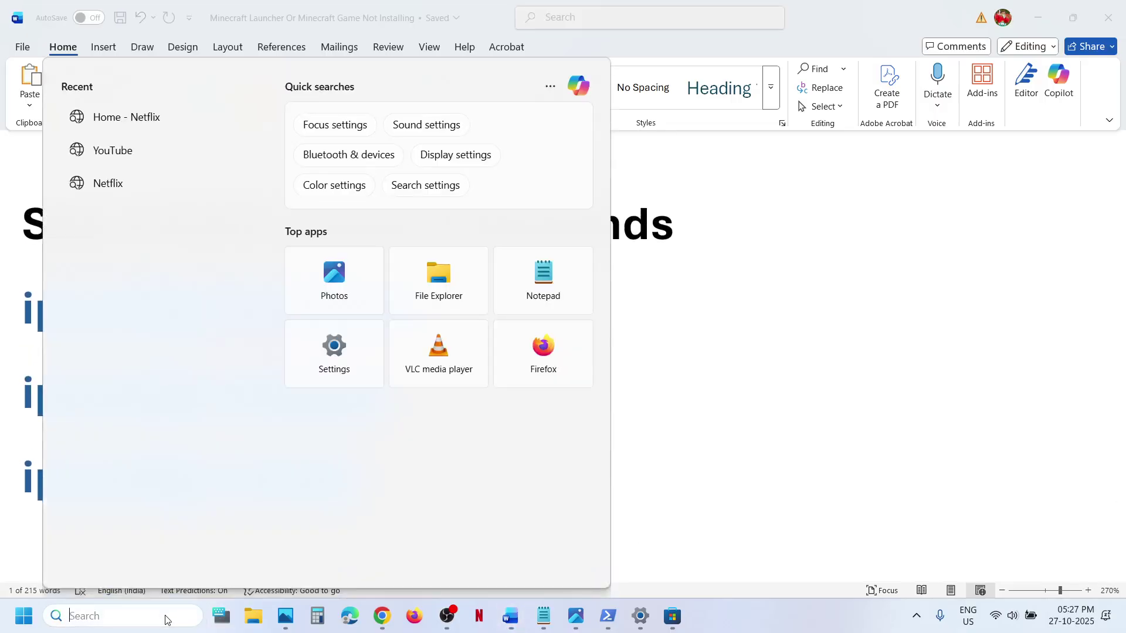
type("cmd")
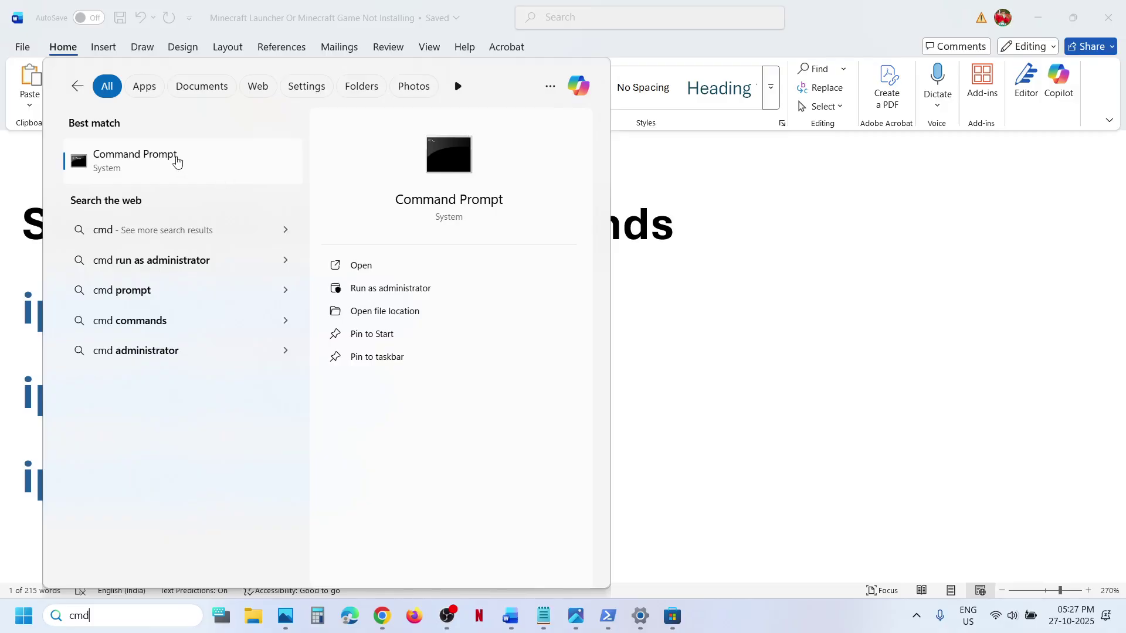
right_click(176, 164)
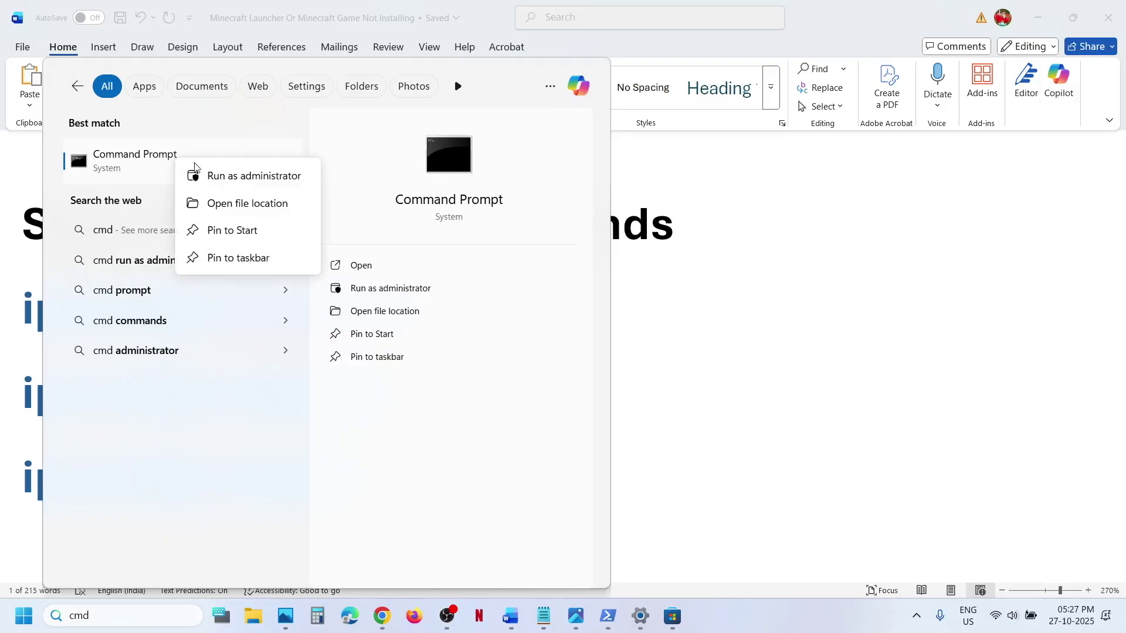
left_click(254, 177)
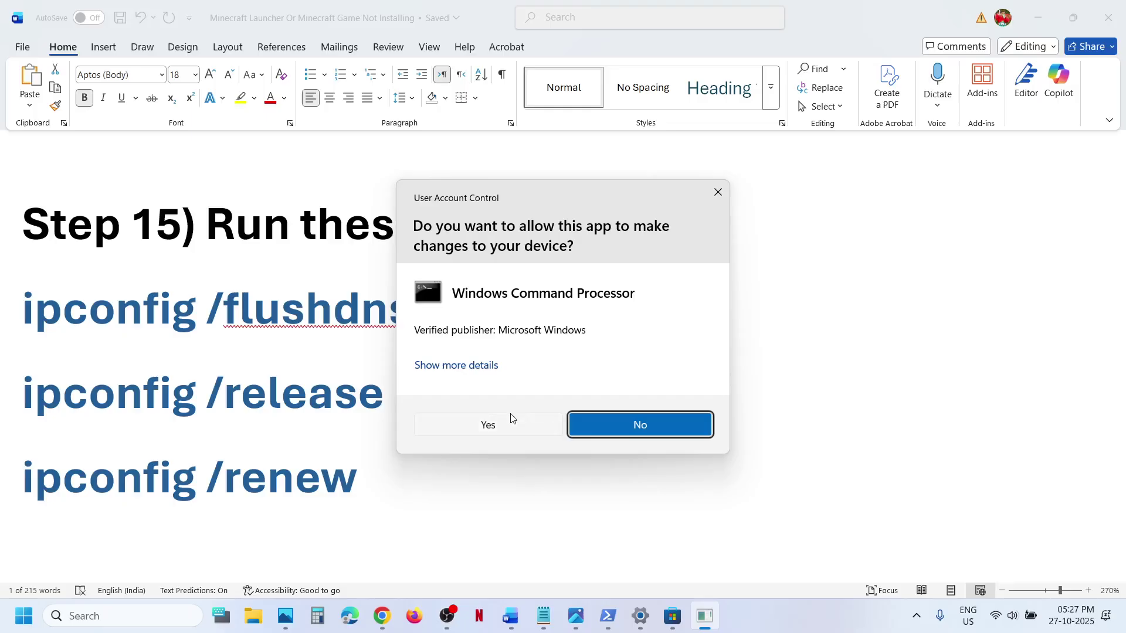
left_click(510, 416)
- Copy ipconfig /flushdns from the Word guide and run it
left_click(99, 318)
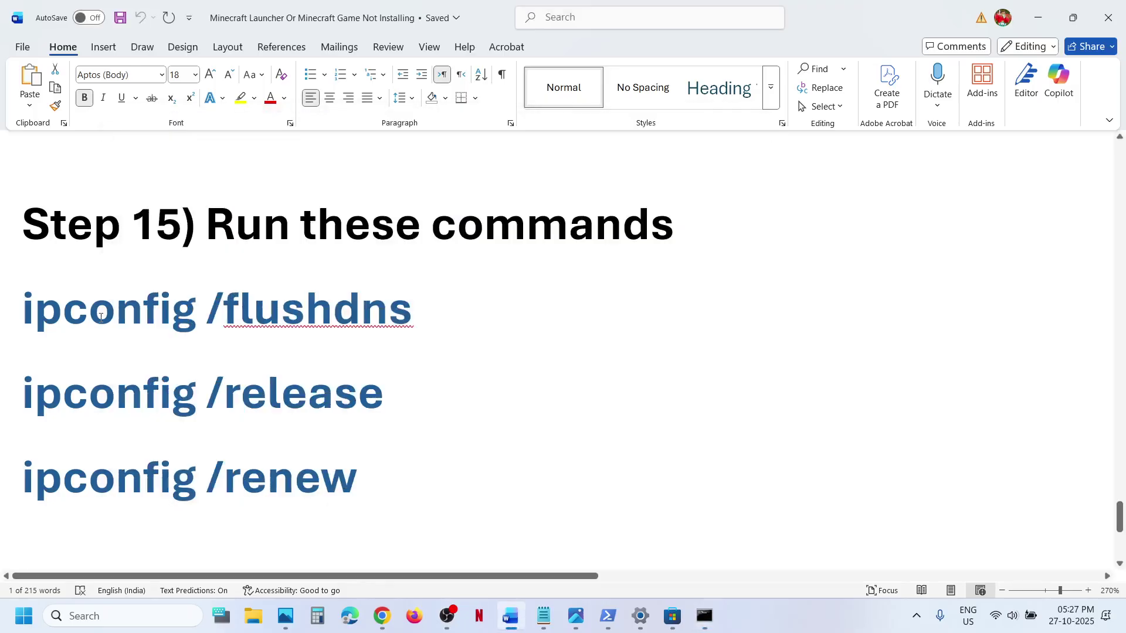
triple_click(100, 318)
key("ctrl+c")
key("alt+Tab")
left_click(428, 287)
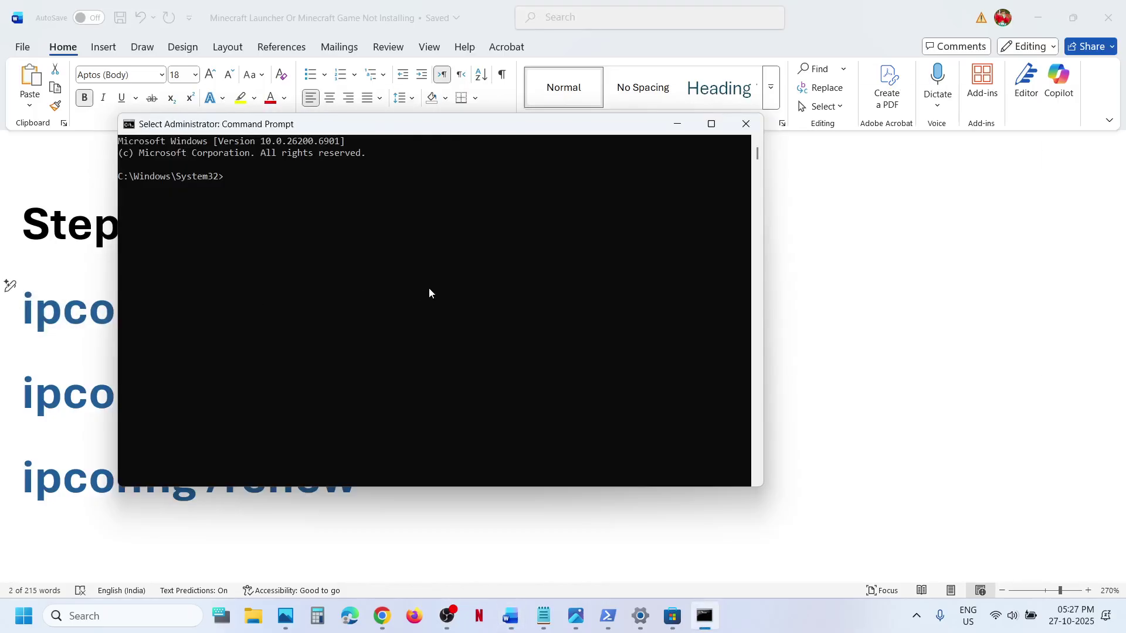
right_click(428, 287)
key("Return")
- Copy ipconfig /release from the guide and run it
key("alt+Tab")
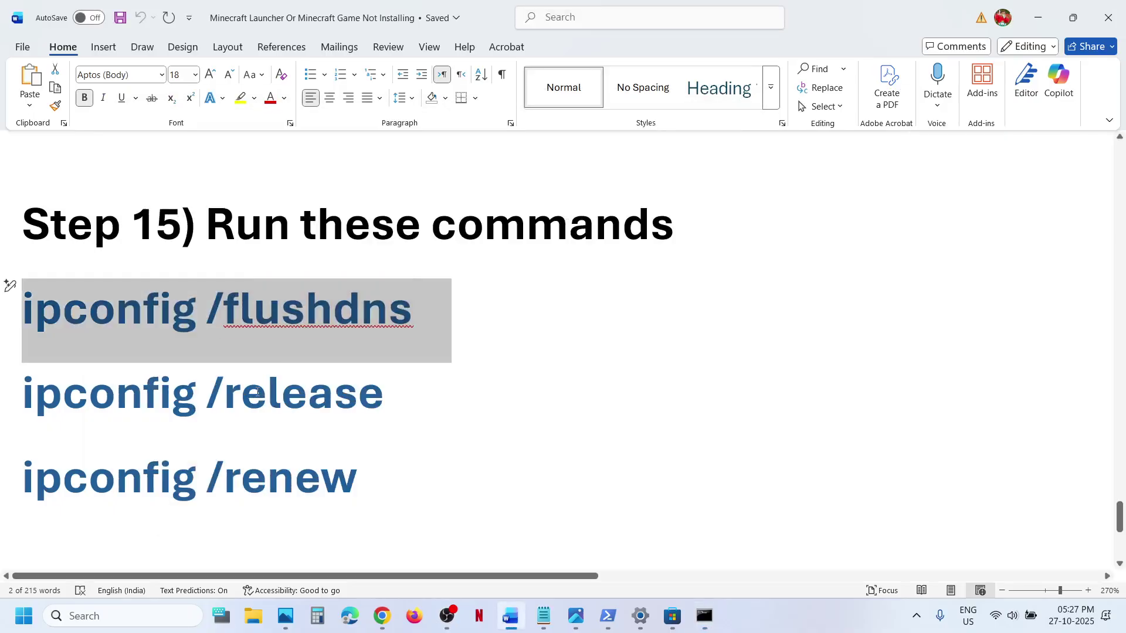
triple_click(258, 391)
key("ctrl+c")
key("alt+Tab")
right_click(256, 396)
key("Return")
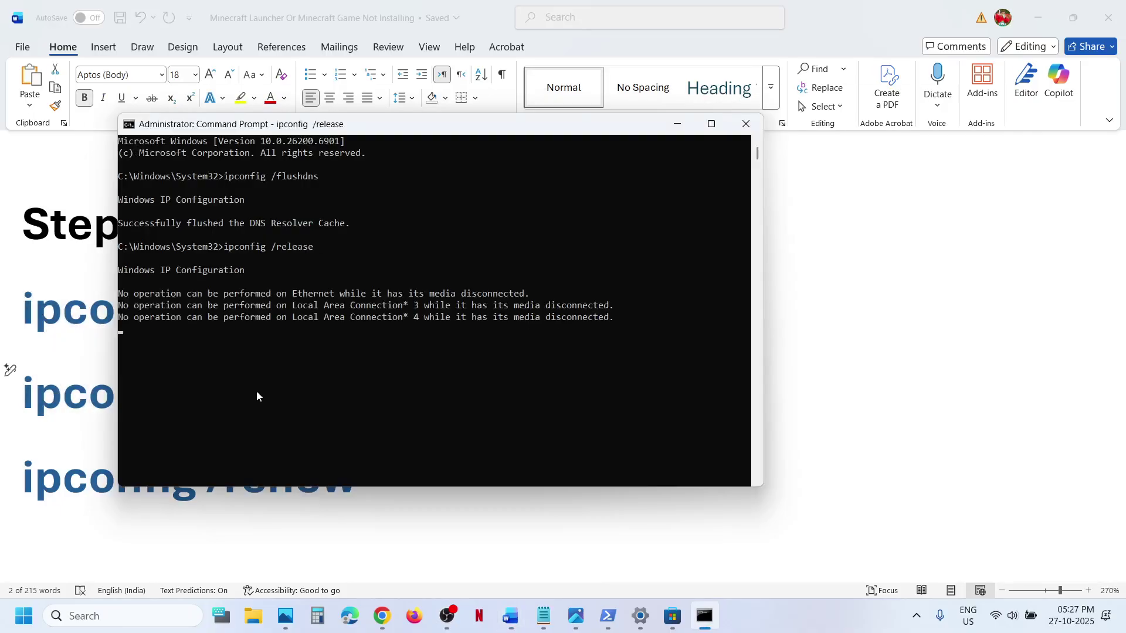
- Run ipconfig /renew, then close the Command Prompt window
key("alt+Tab")
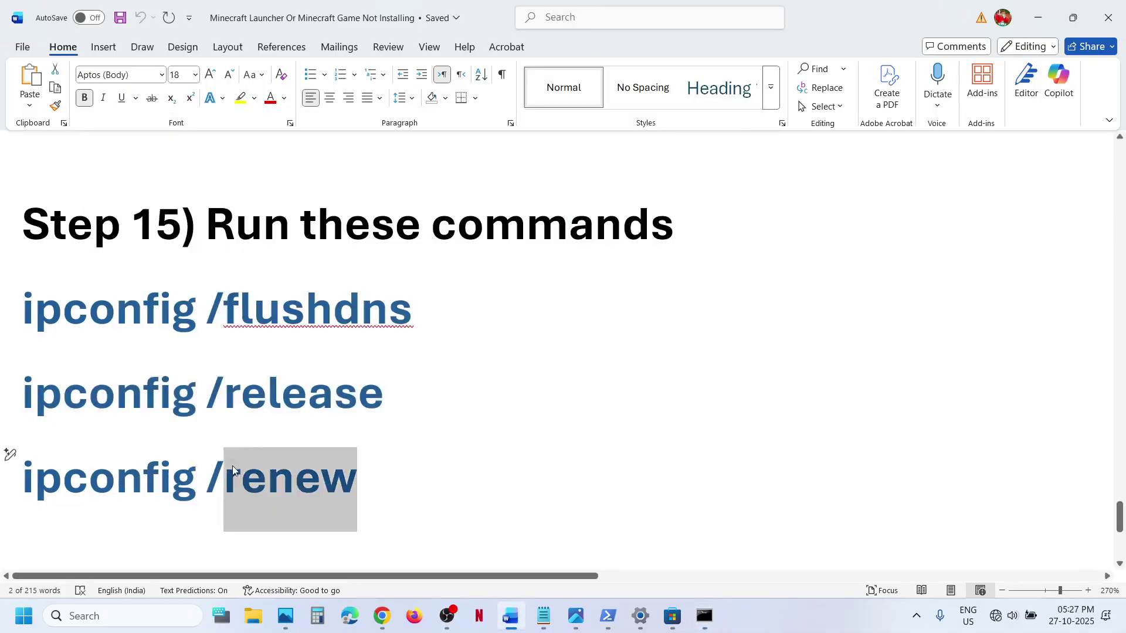
triple_click(233, 466)
key("ctrl+c")
key("alt+Tab")
right_click(233, 468)
key("Return")
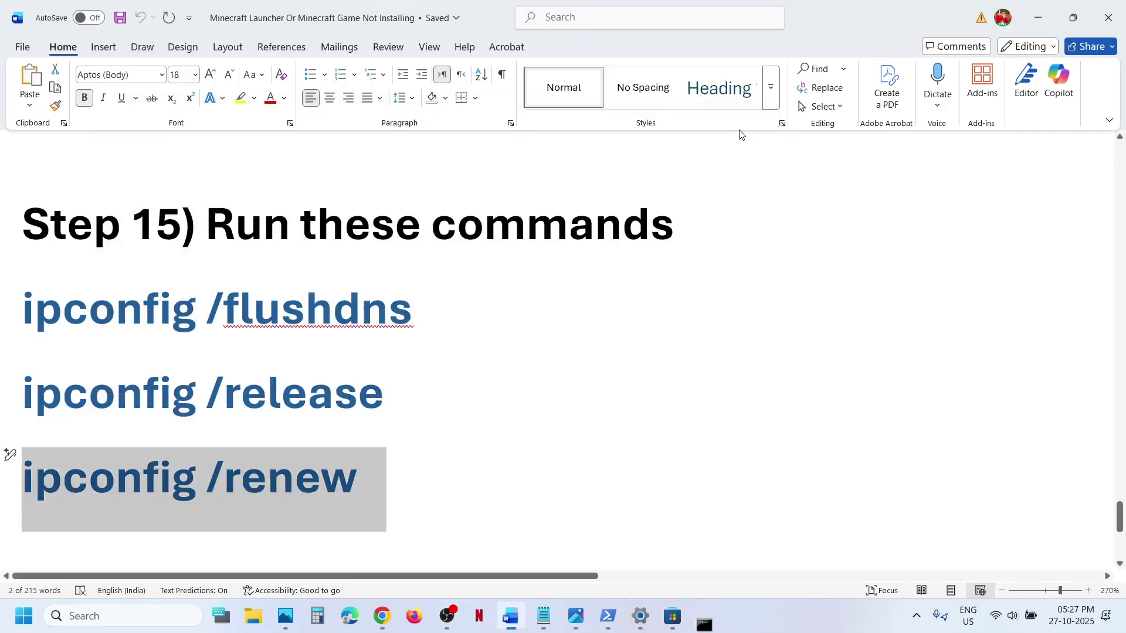
left_click(744, 125)
scroll(355, 392, "down", 3)
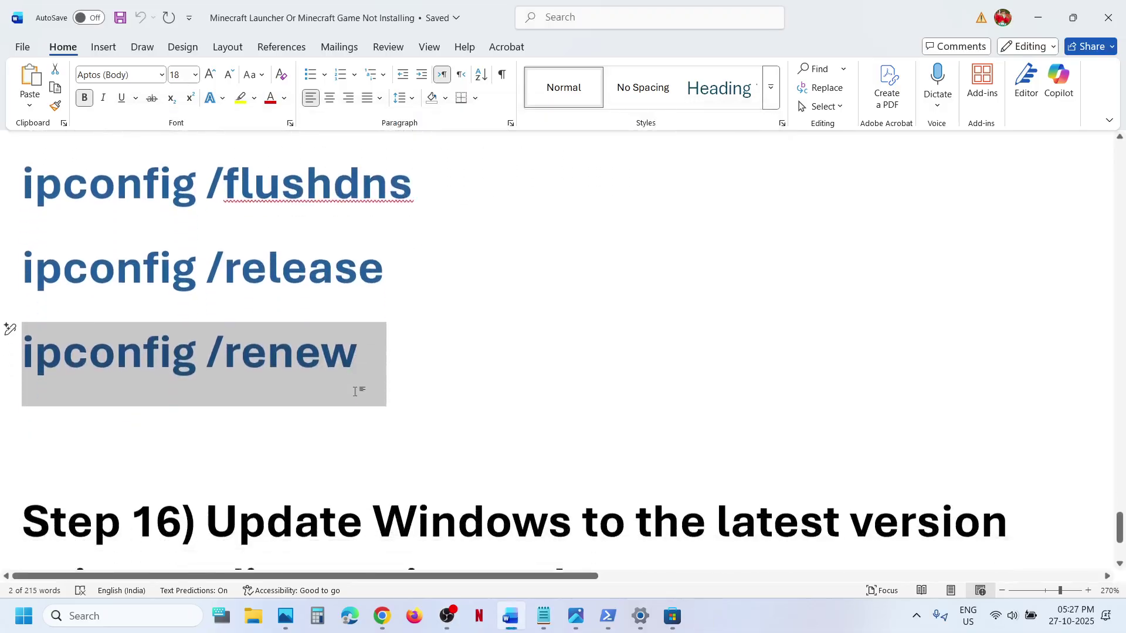